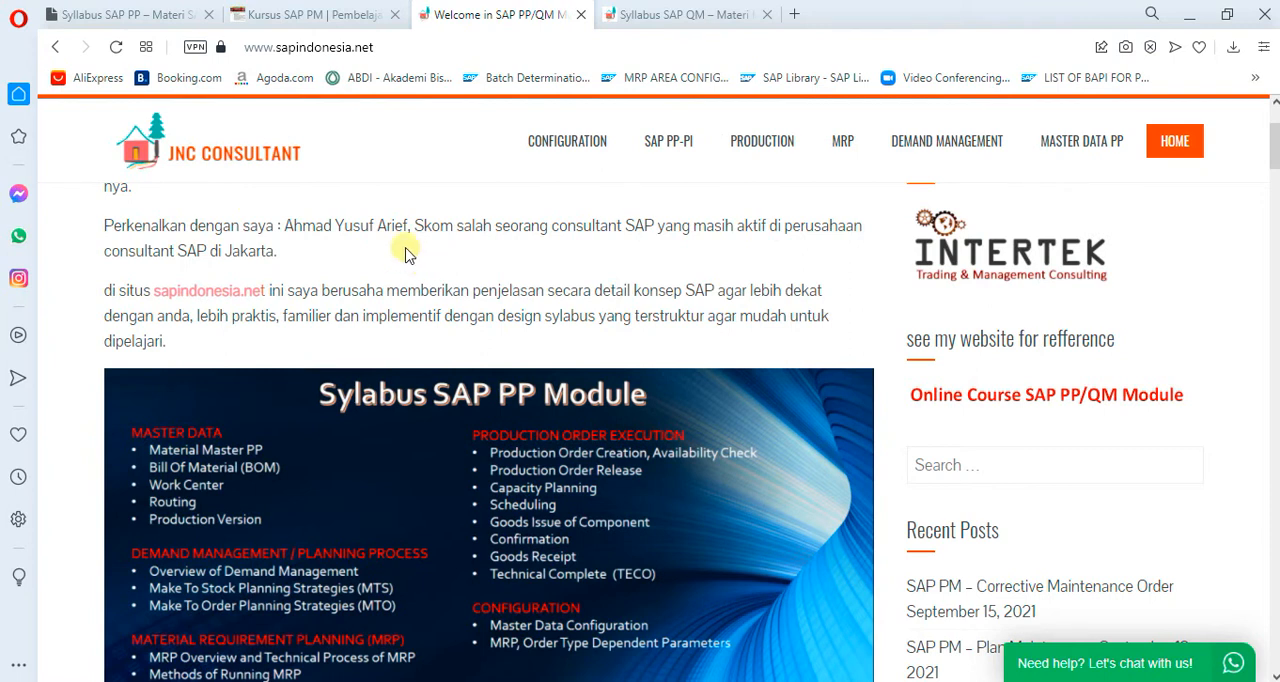
# - Review the sapindonesia.net home page, checking the site address and the SAP PP module syllabus image
pyautogui.click(421, 48)
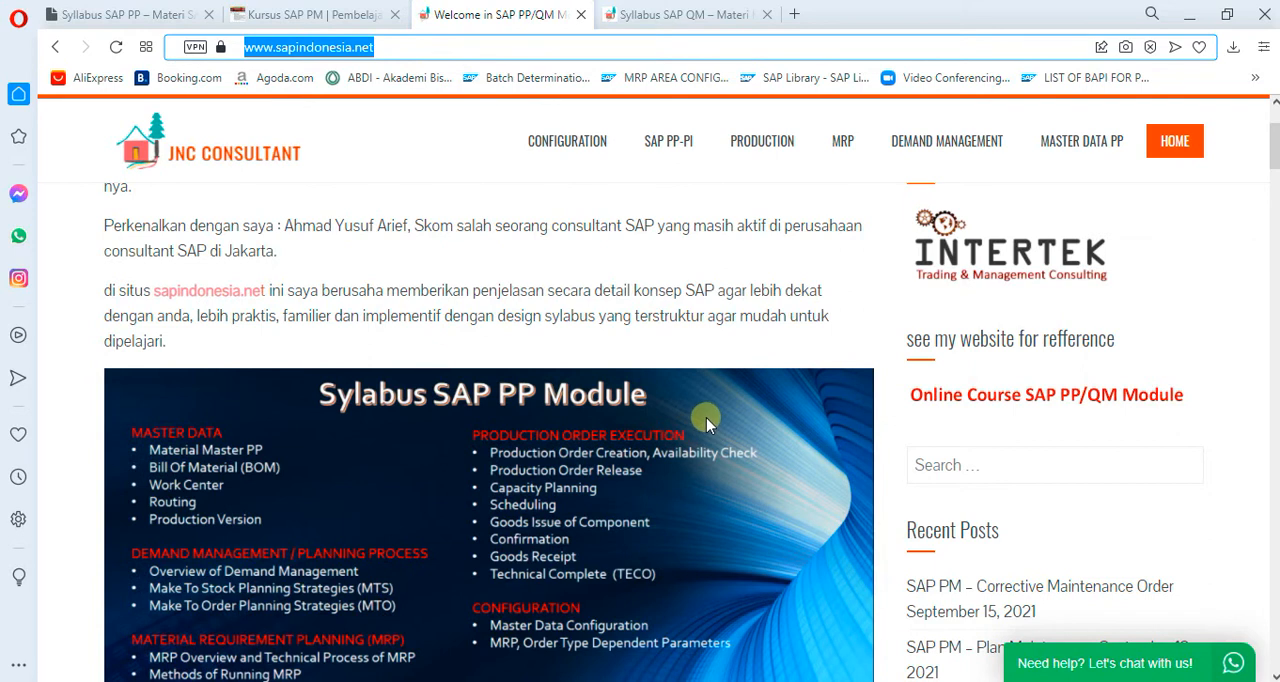
pyautogui.scroll(-1, 688, 455)
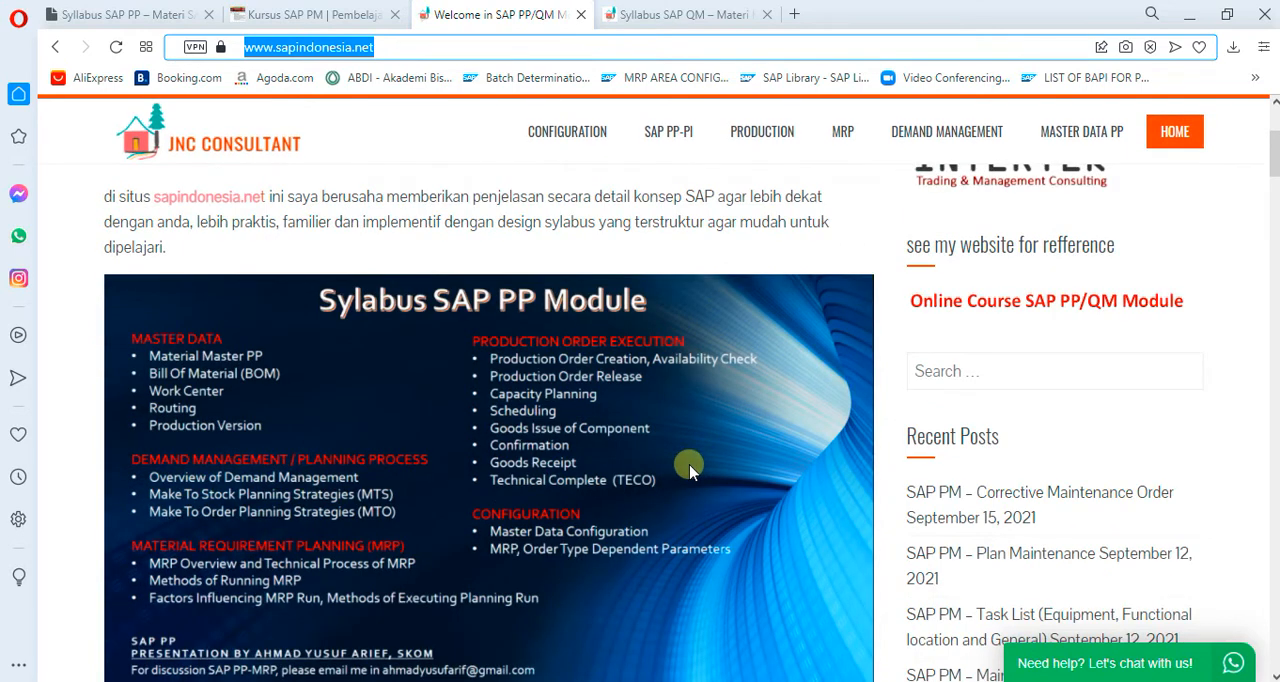
pyautogui.scroll(-1, 689, 464)
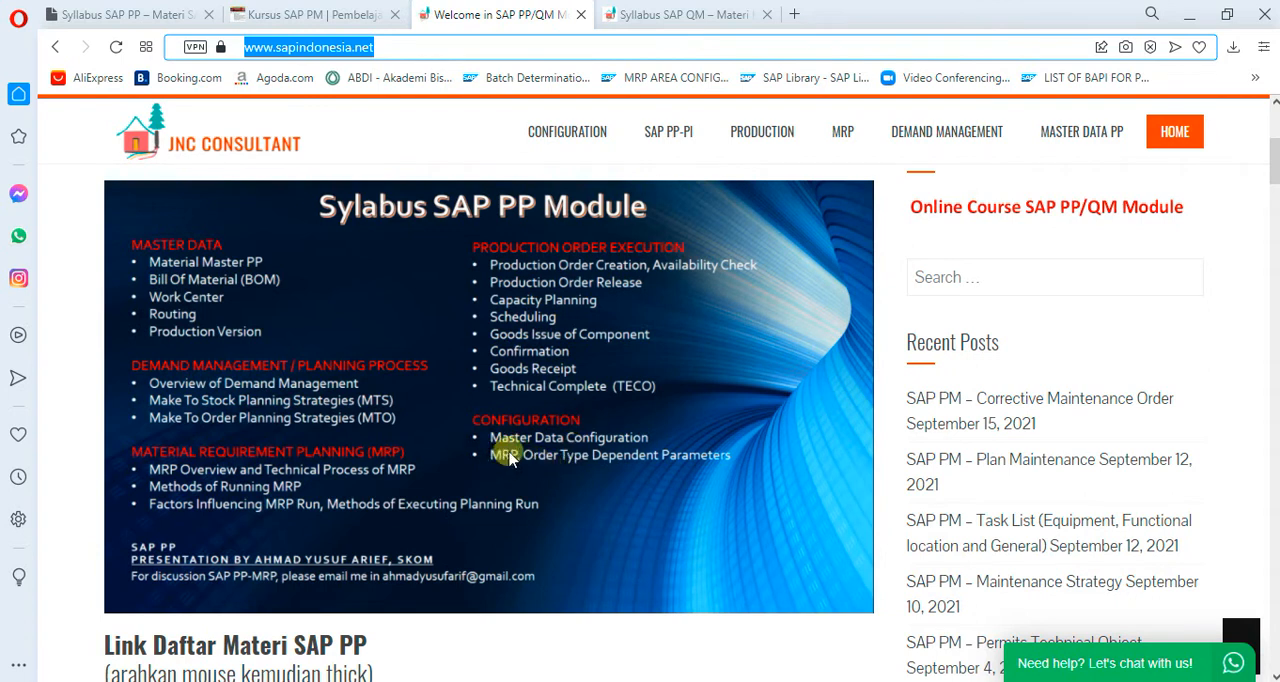
pyautogui.click(427, 47)
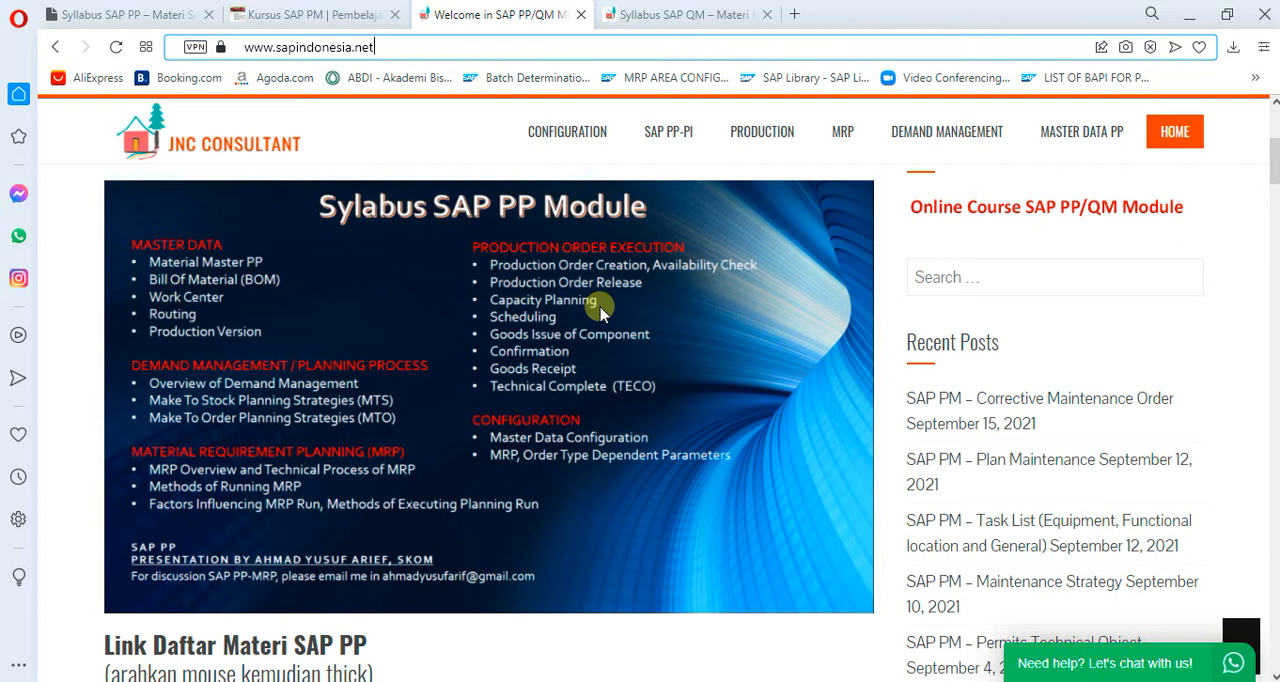
pyautogui.scroll(1, 1040, 357)
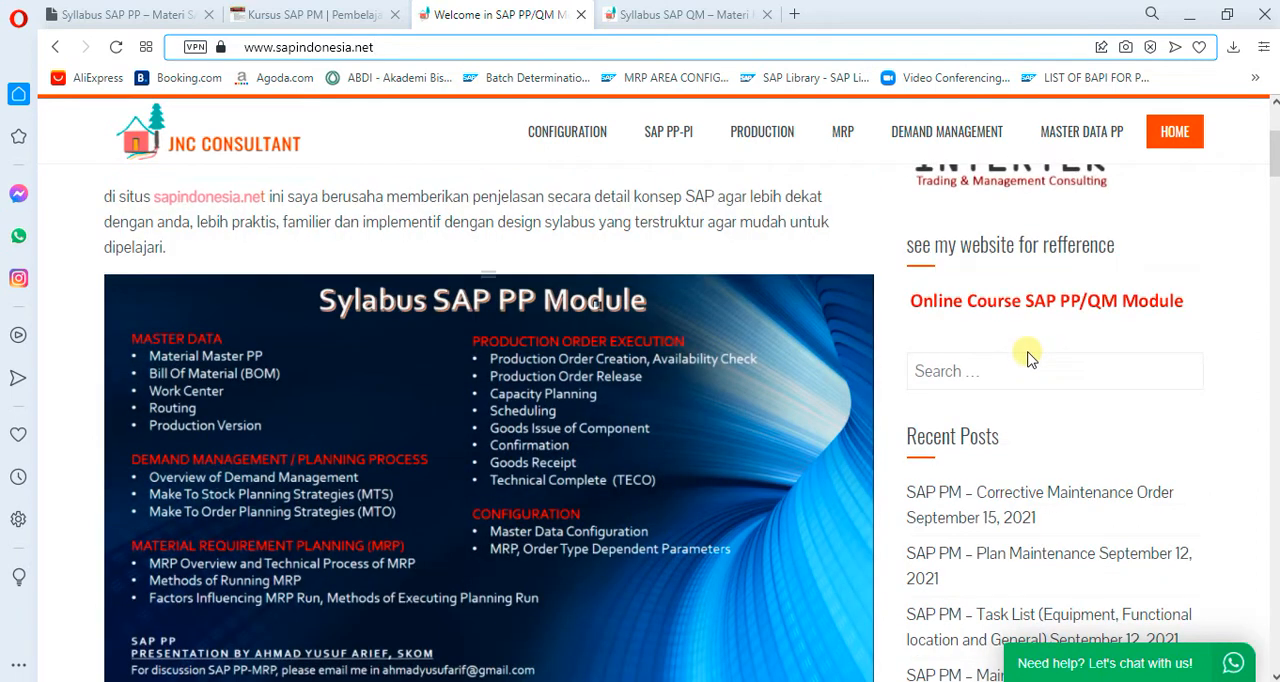
# - Check the site's search field and open the recent post "SAP PM – Task List (Equipment, Functional location and General)"
pyautogui.click(945, 371)
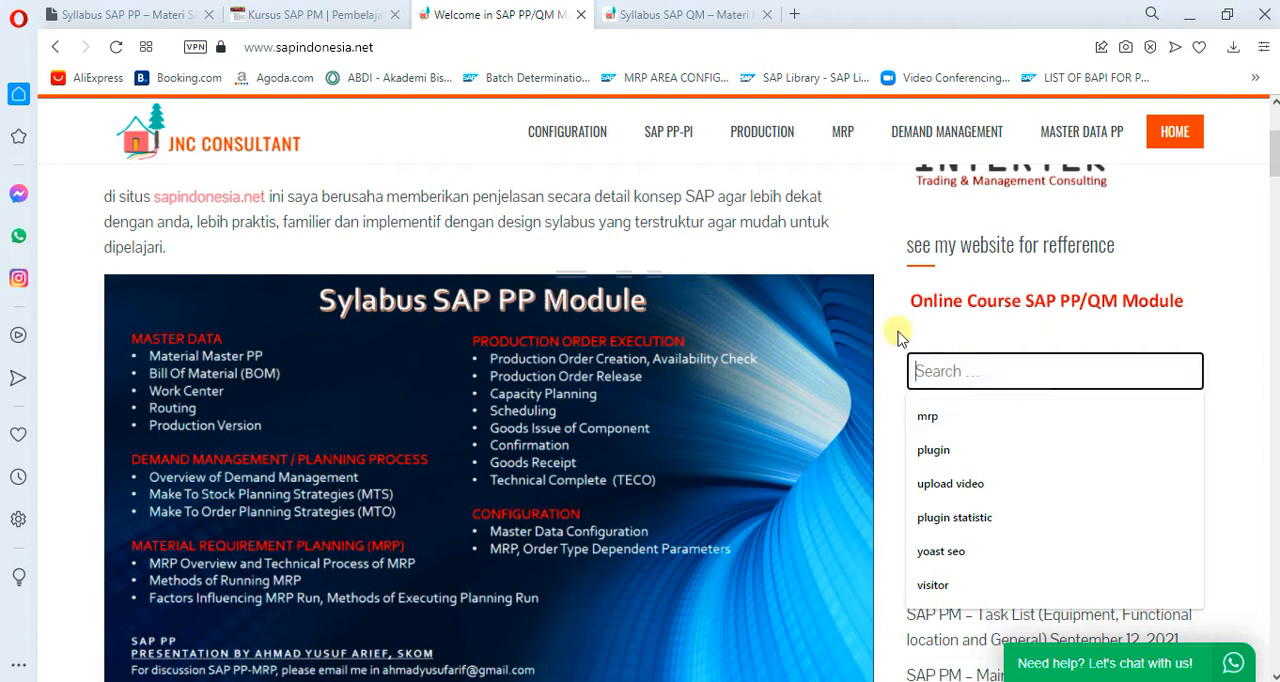
pyautogui.click(1198, 293)
pyautogui.scroll(-3, 1014, 364)
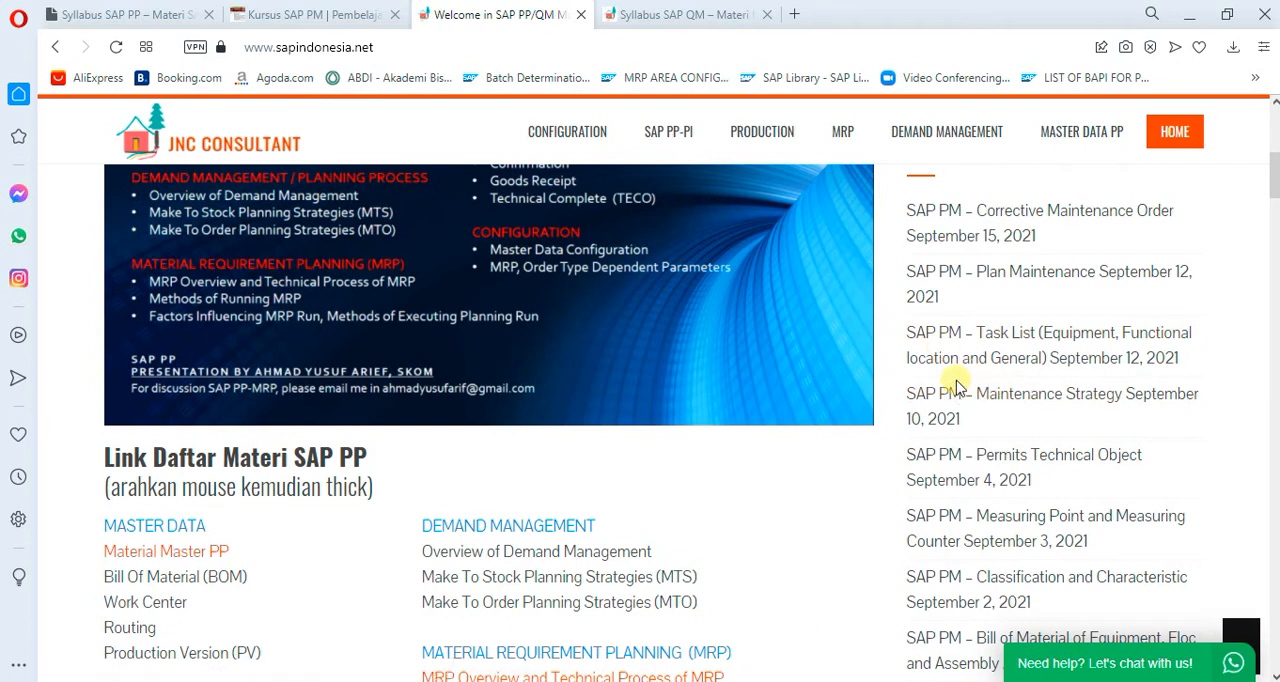
pyautogui.click(958, 343)
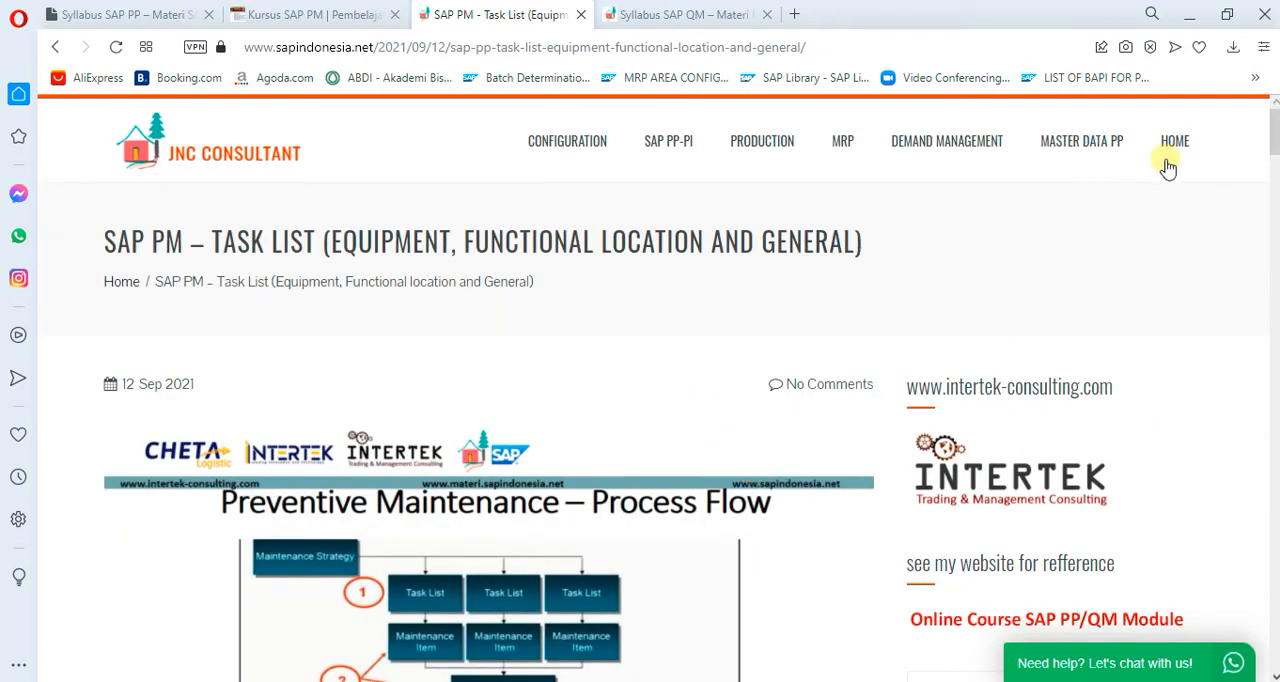
# - Read the "Master Data Work Center 3" article in the Master Data PP category and return to the site's home page
pyautogui.click(1078, 150)
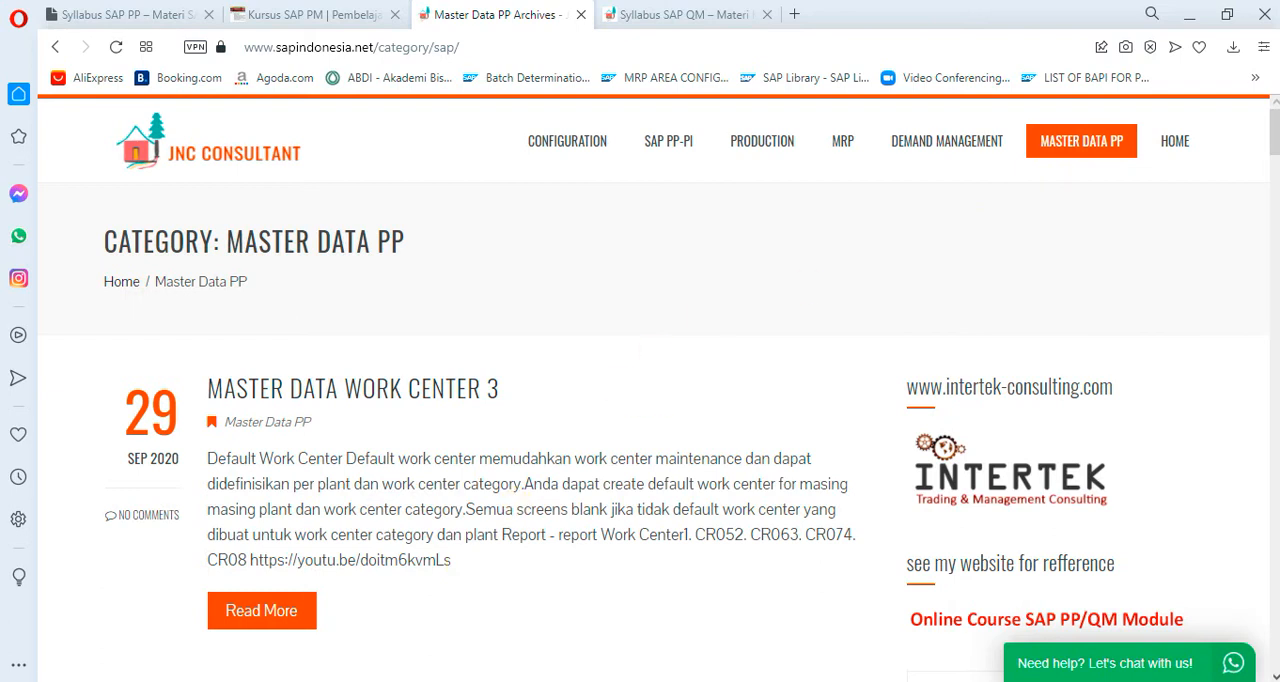
pyautogui.click(262, 610)
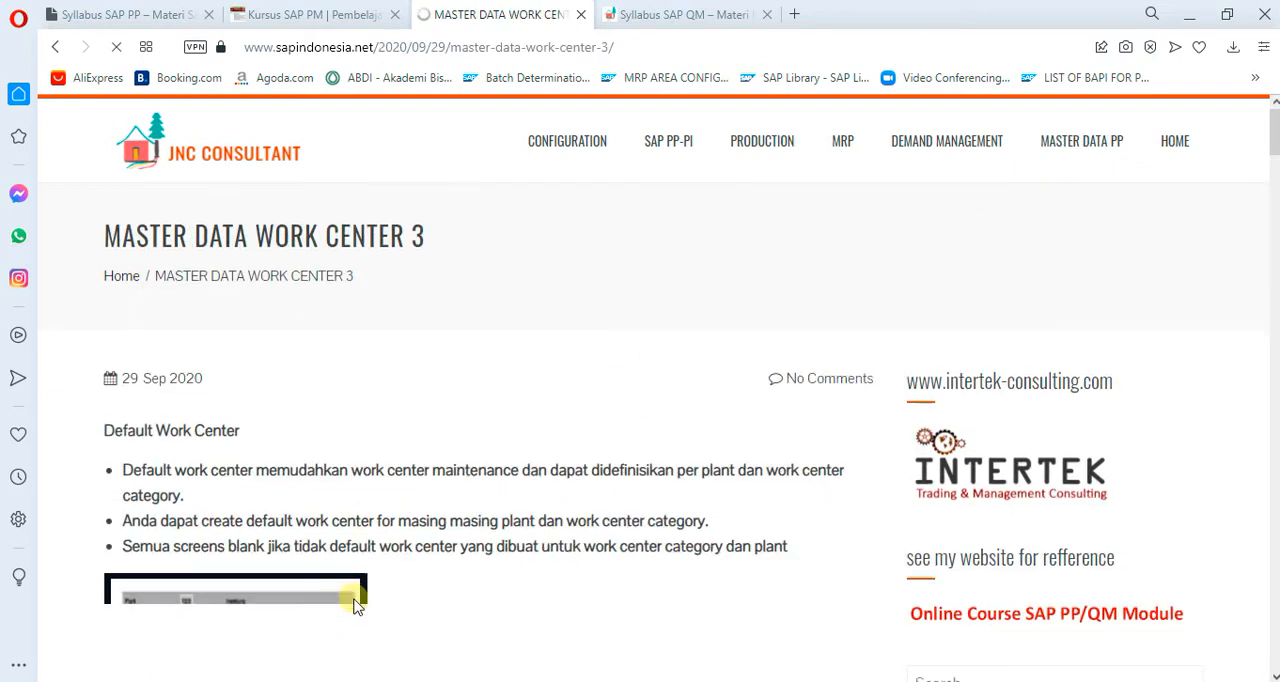
pyautogui.scroll(-7, 355, 605)
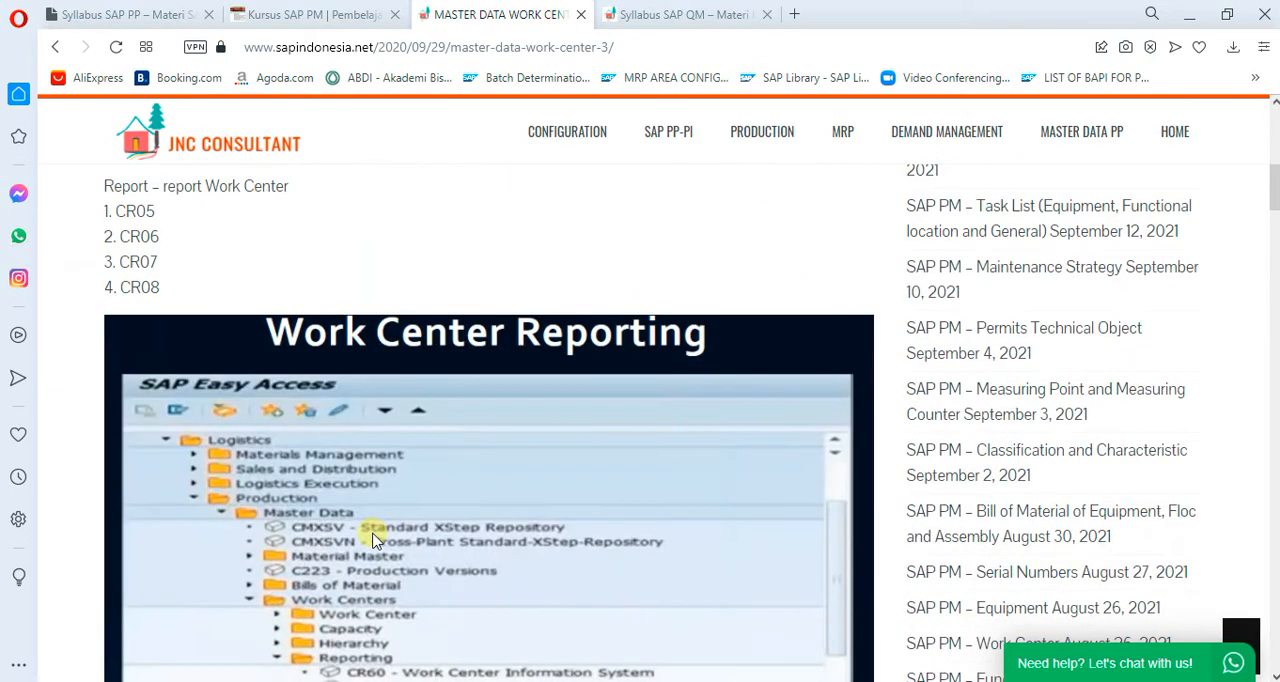
pyautogui.scroll(-2, 373, 540)
pyautogui.scroll(9, 420, 545)
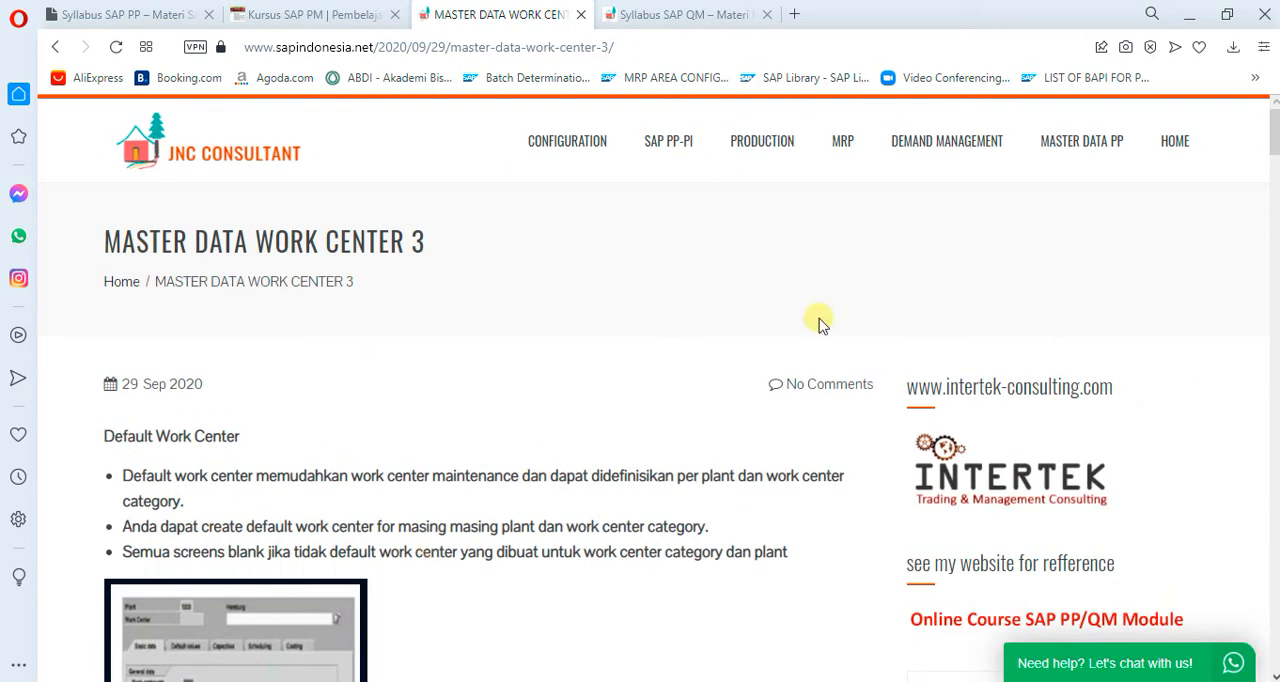
pyautogui.click(1166, 150)
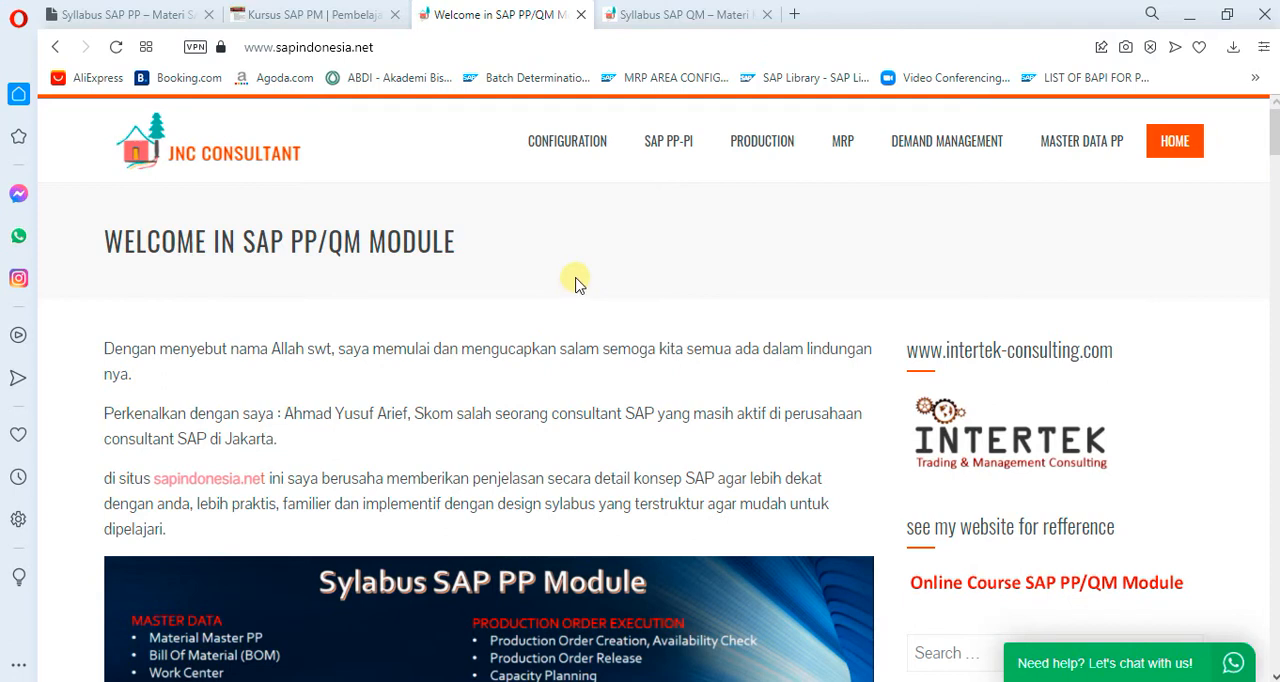
# - Switch to the Syllabus SAP PP page and collapse the MATERI KE 4 (Work Center & BOM) section
pyautogui.click(105, 15)
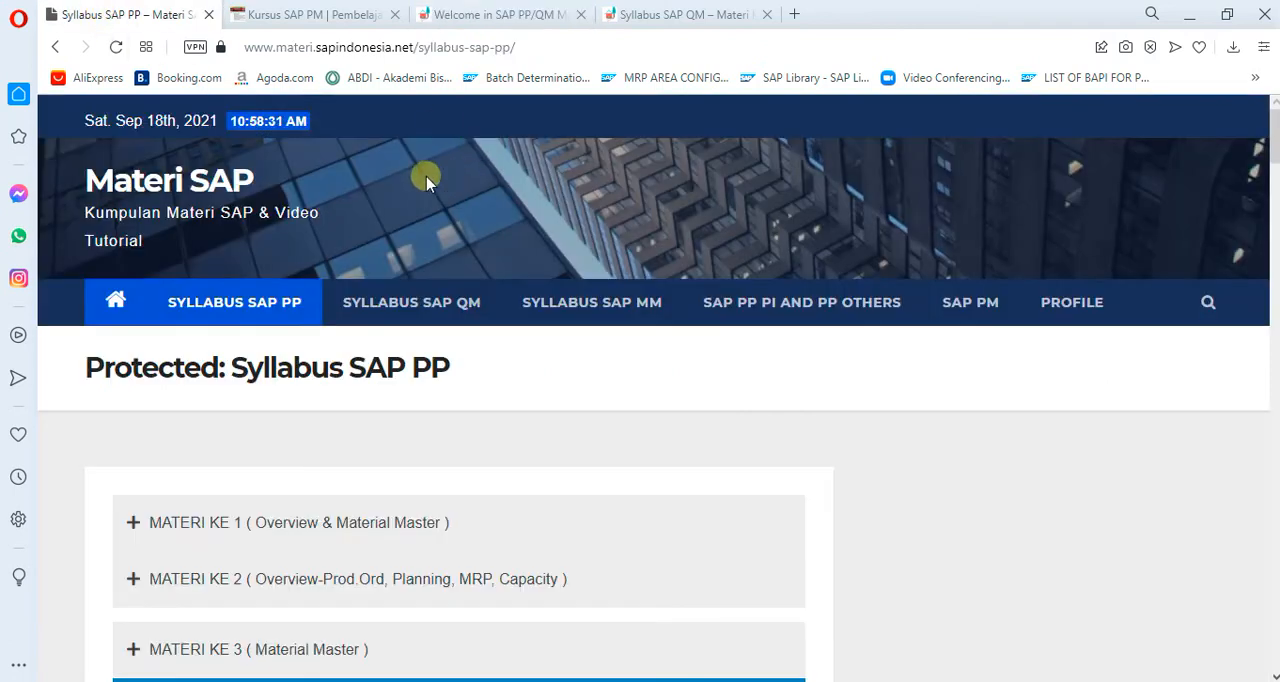
pyautogui.click(561, 50)
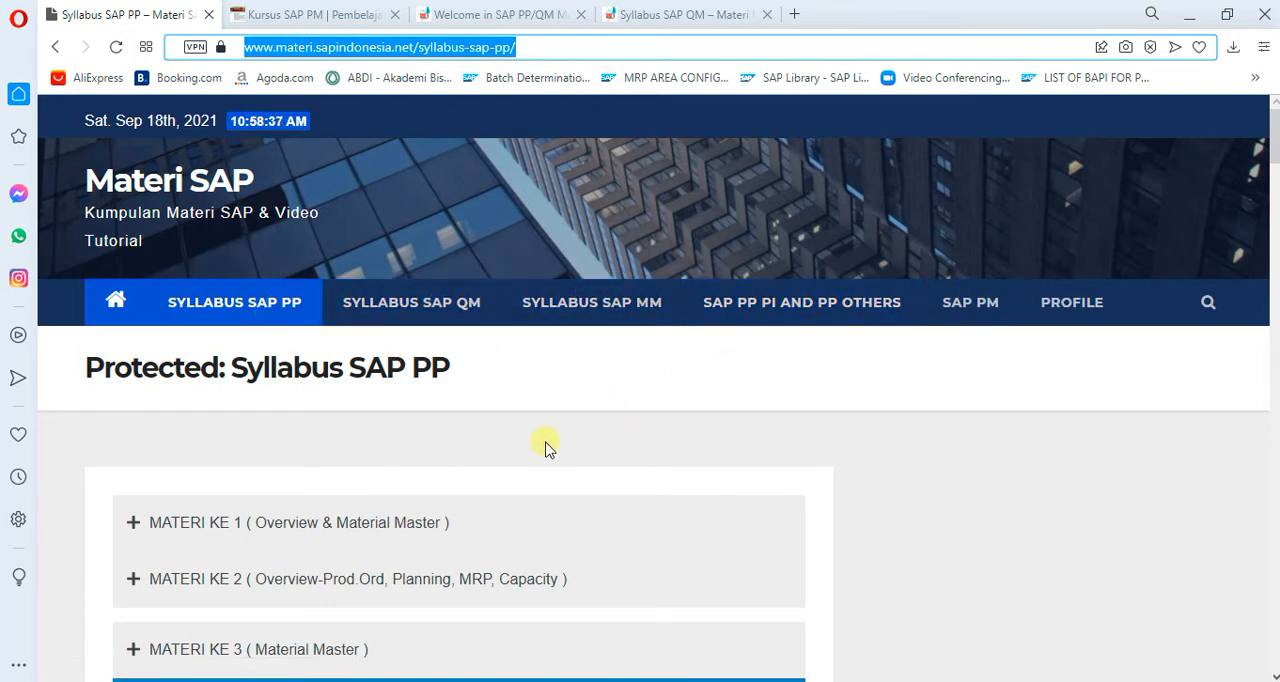
pyautogui.scroll(-1, 408, 508)
pyautogui.scroll(-2, 400, 450)
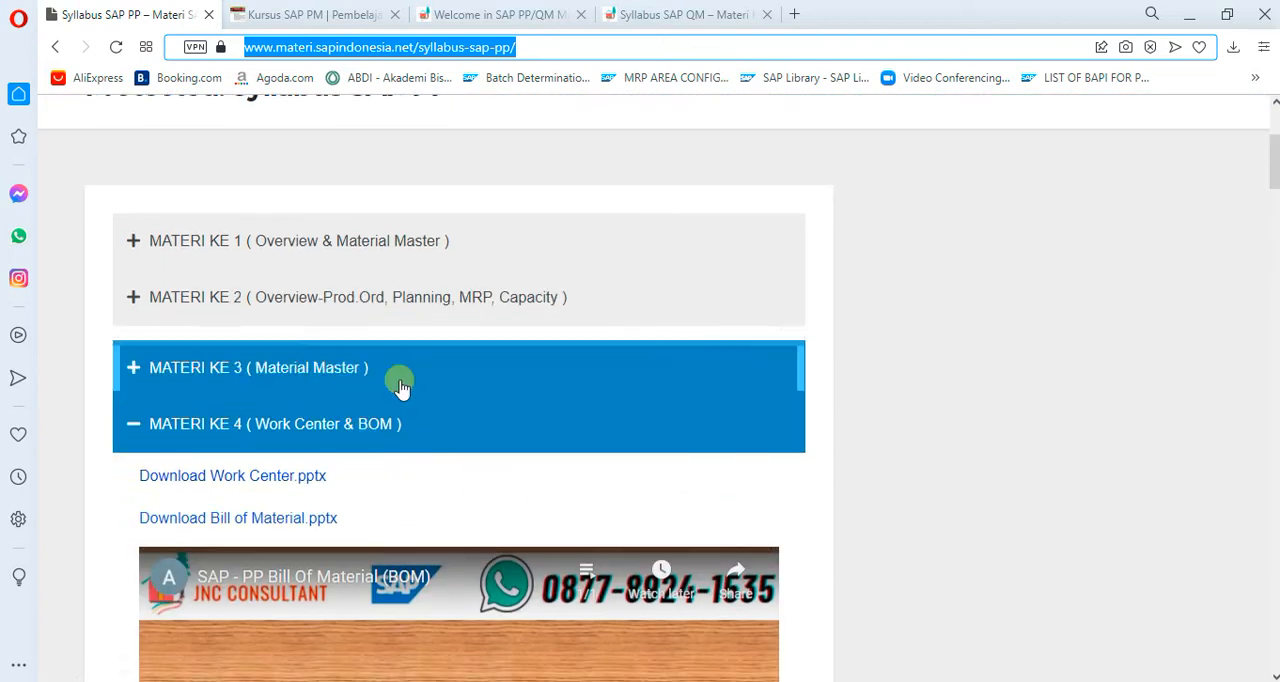
pyautogui.click(139, 427)
# - Look through the remaining SAP PP course materials from MATERI KE 5 (Routing) down to MATERI KE 24 (Factory Calender)
pyautogui.scroll(-2, 335, 370)
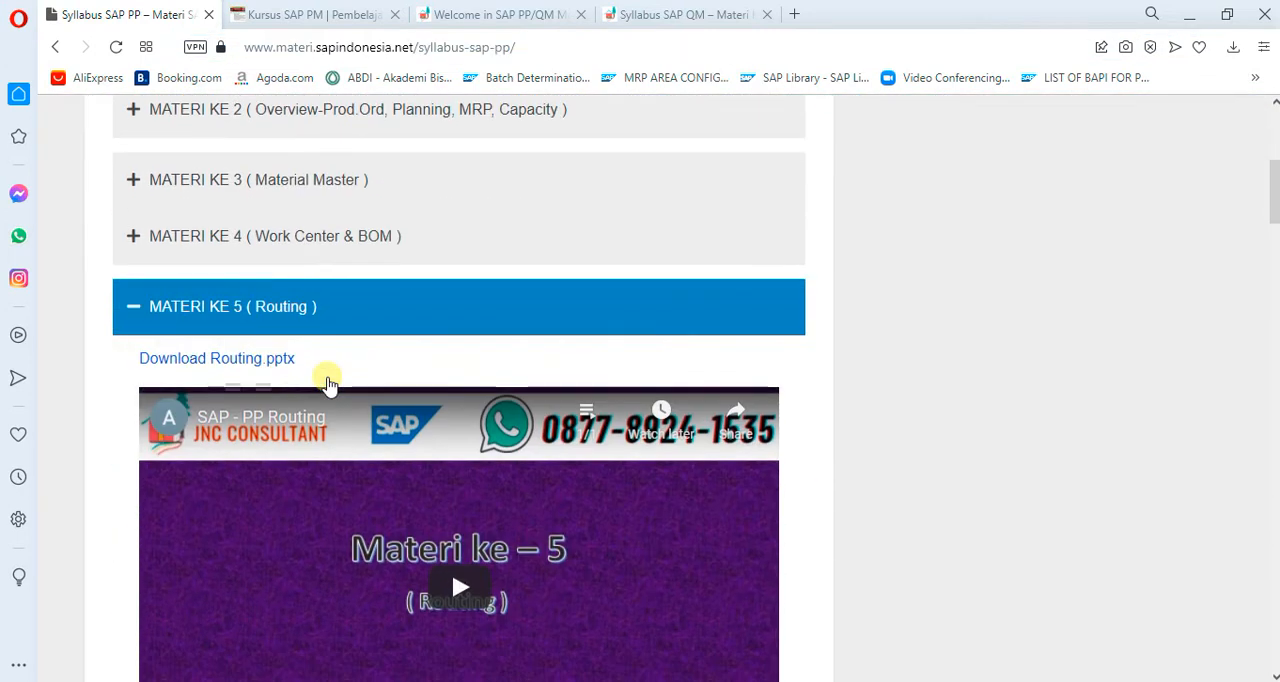
pyautogui.scroll(-10, 330, 385)
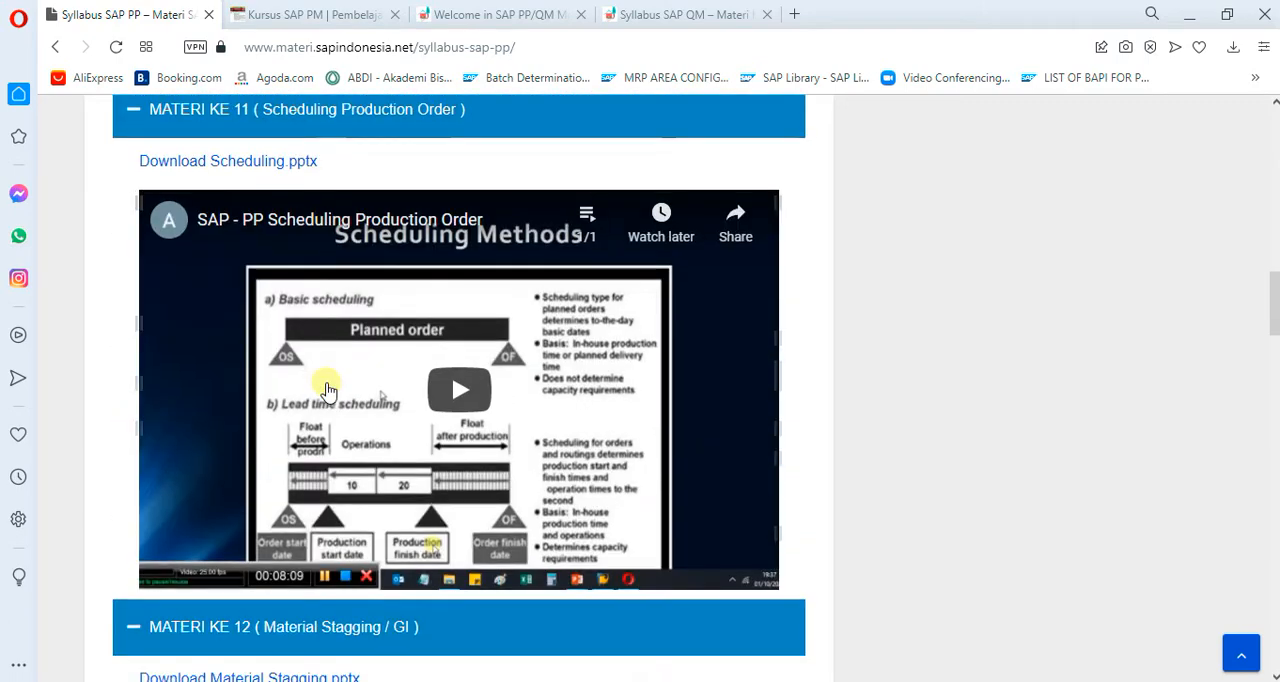
pyautogui.scroll(-20, 328, 389)
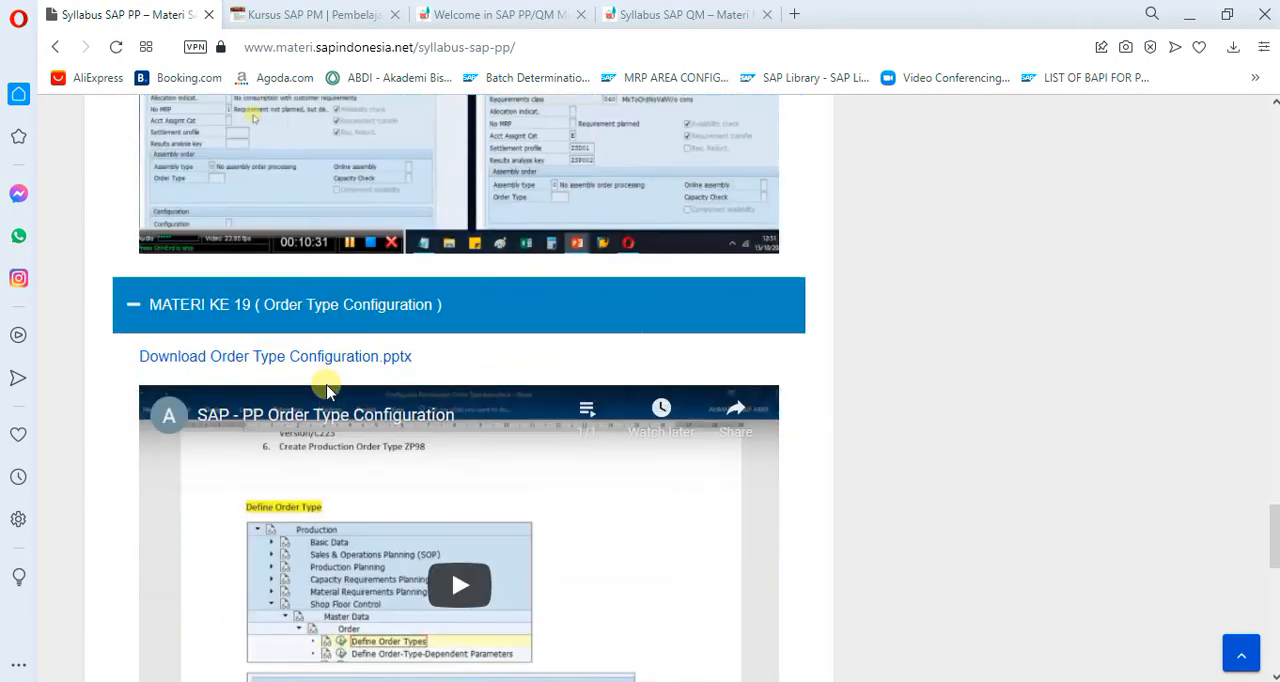
pyautogui.scroll(-5, 330, 389)
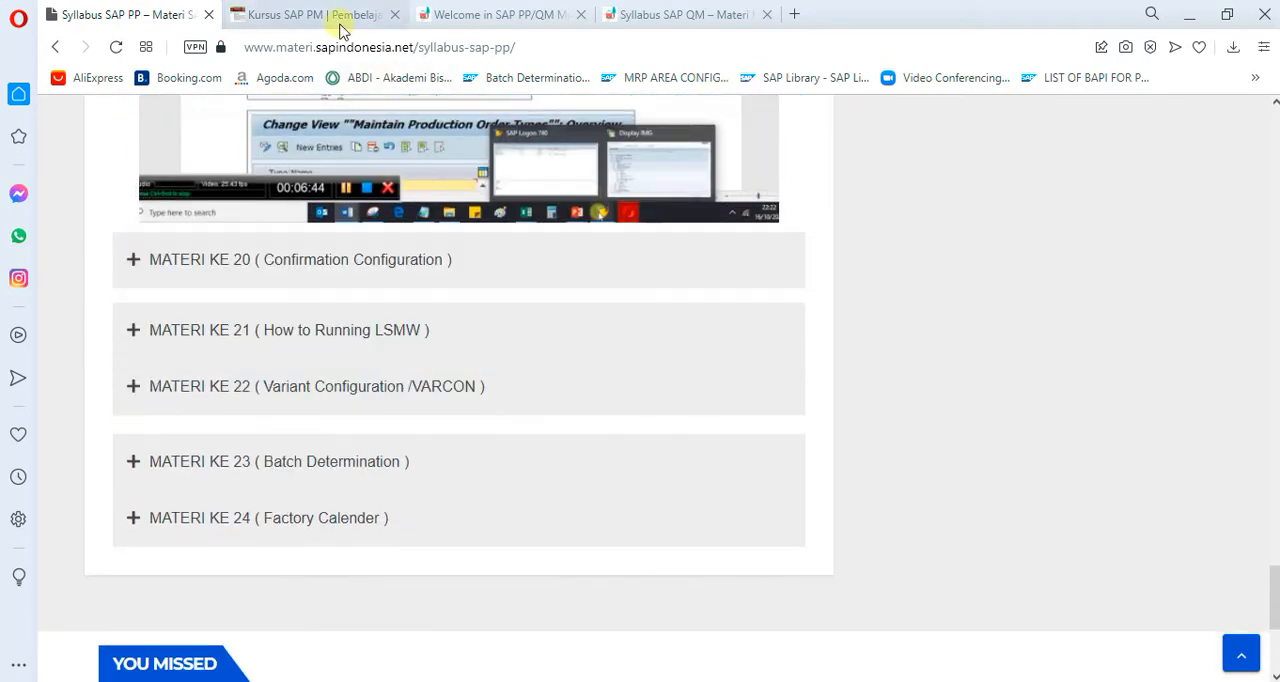
# - Switch to the Kursus SAP PM site and review its Plant Maintenance agenda and syllabus
pyautogui.click(450, 24)
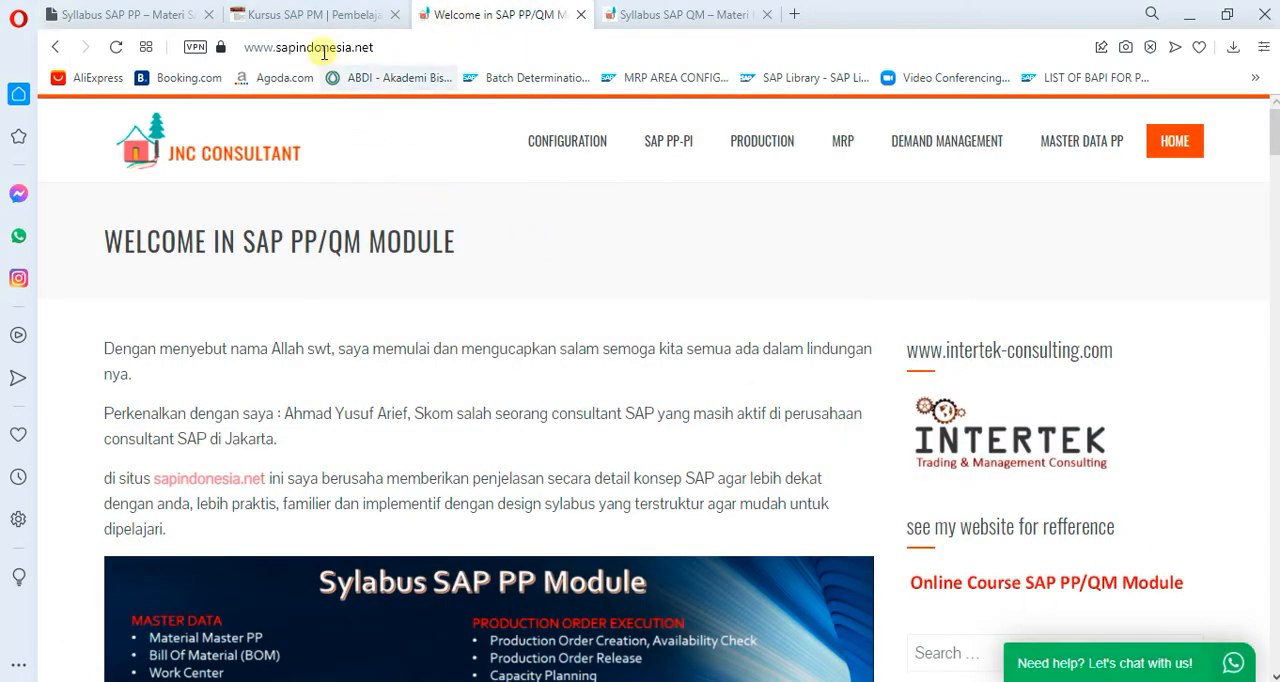
pyautogui.click(296, 18)
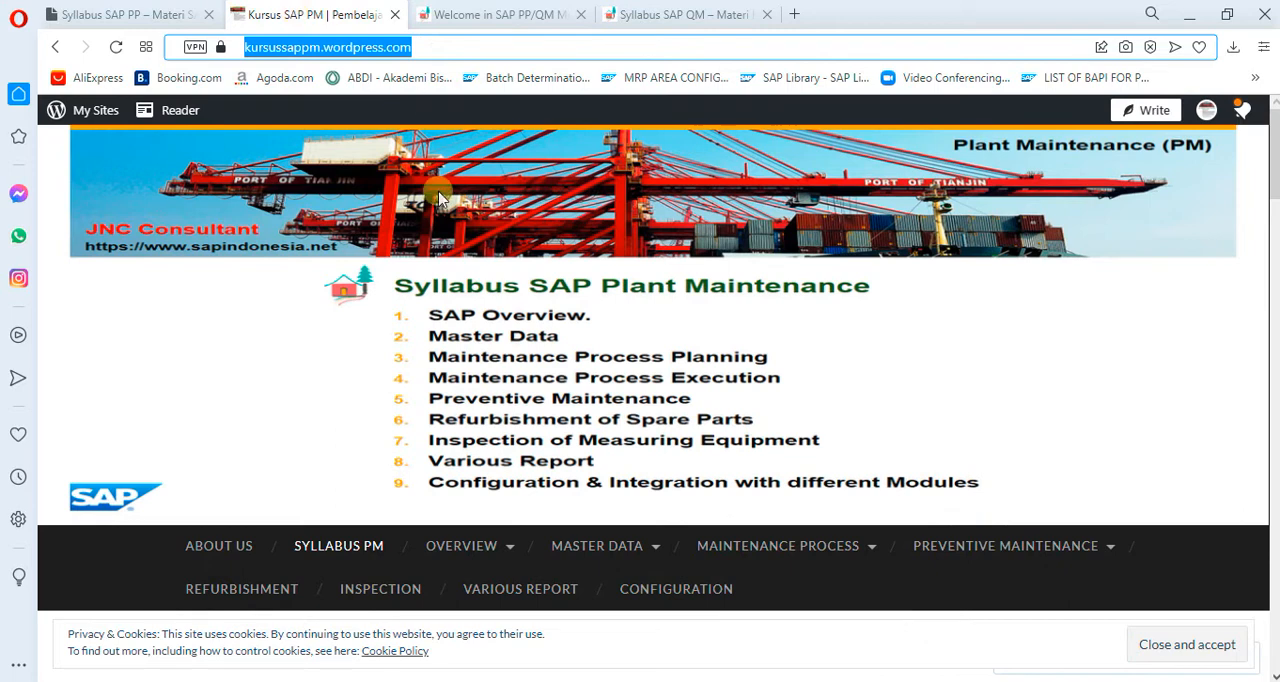
pyautogui.scroll(-5, 731, 471)
pyautogui.scroll(4, 700, 473)
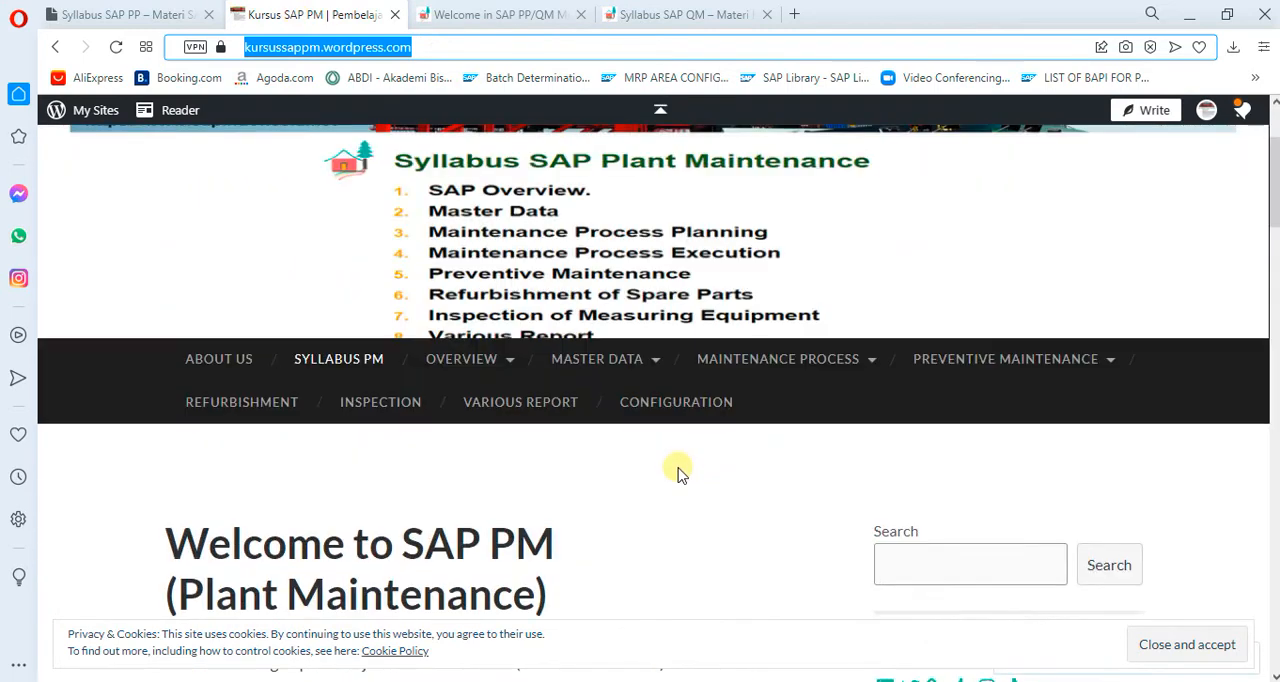
pyautogui.scroll(-7, 680, 476)
pyautogui.scroll(-4, 680, 477)
pyautogui.scroll(4, 680, 477)
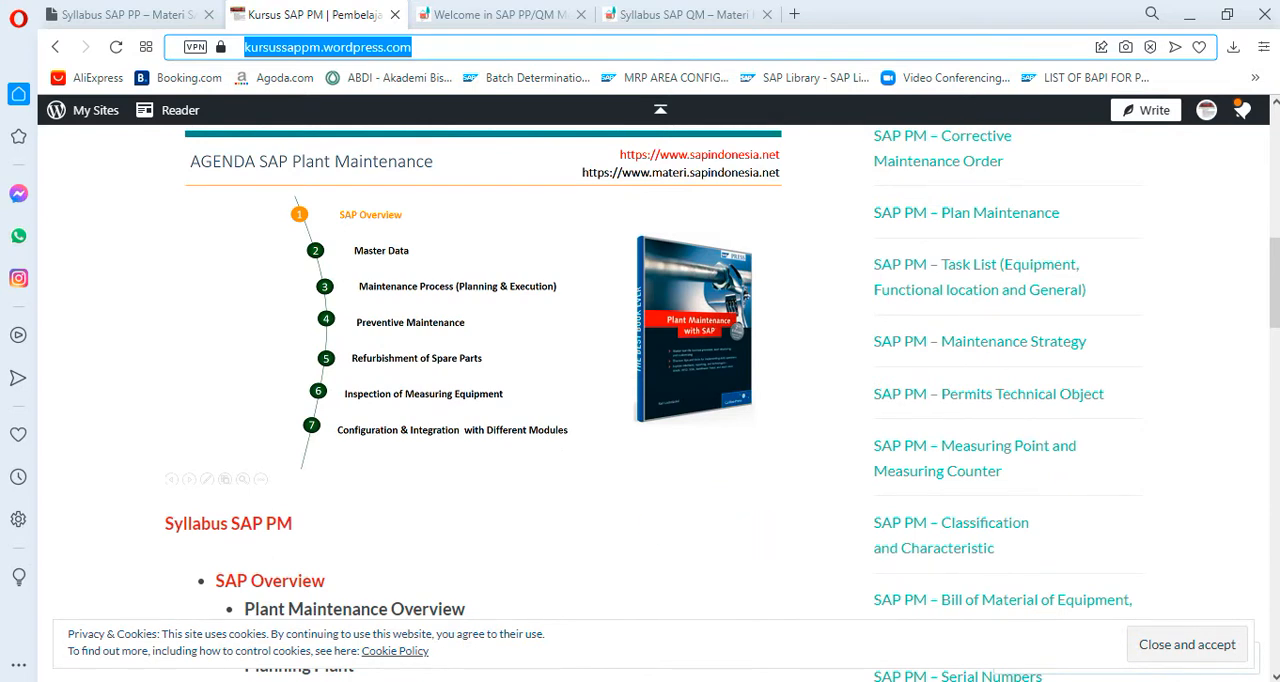
# - Switch to File Explorer and look through the course folders in DOWNLOAD SAP PP
pyautogui.hotkey('alt', 'Tab')
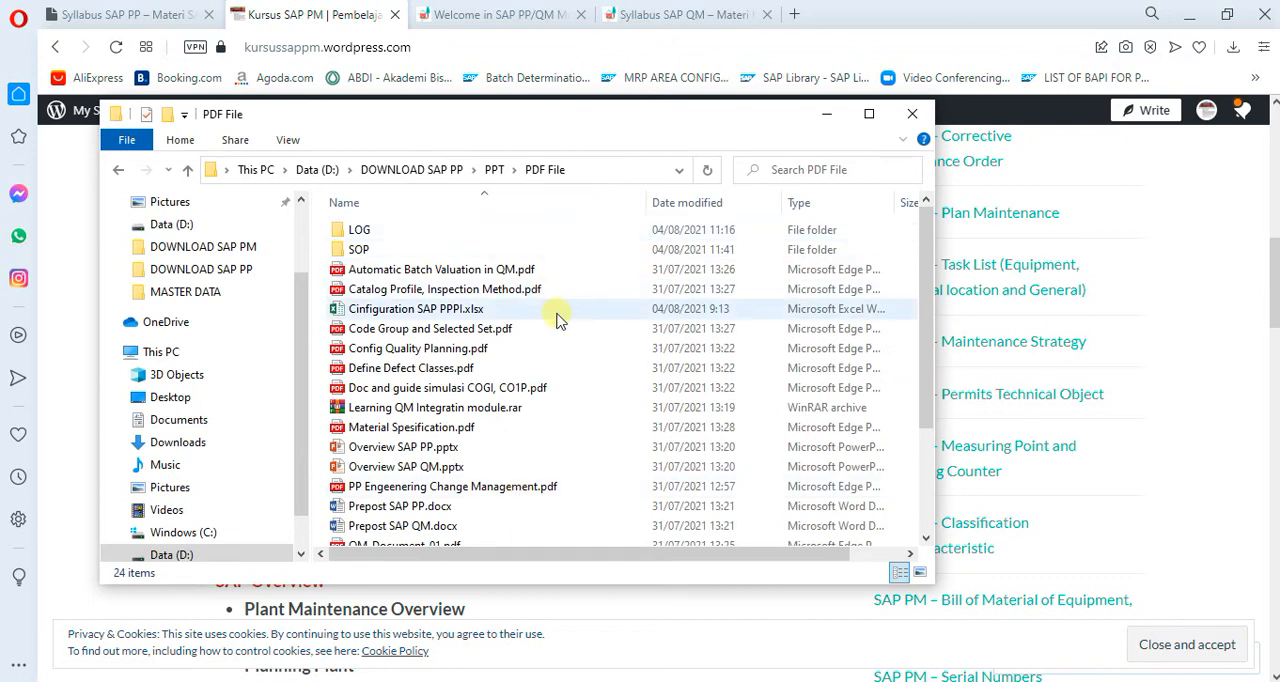
pyautogui.click(418, 172)
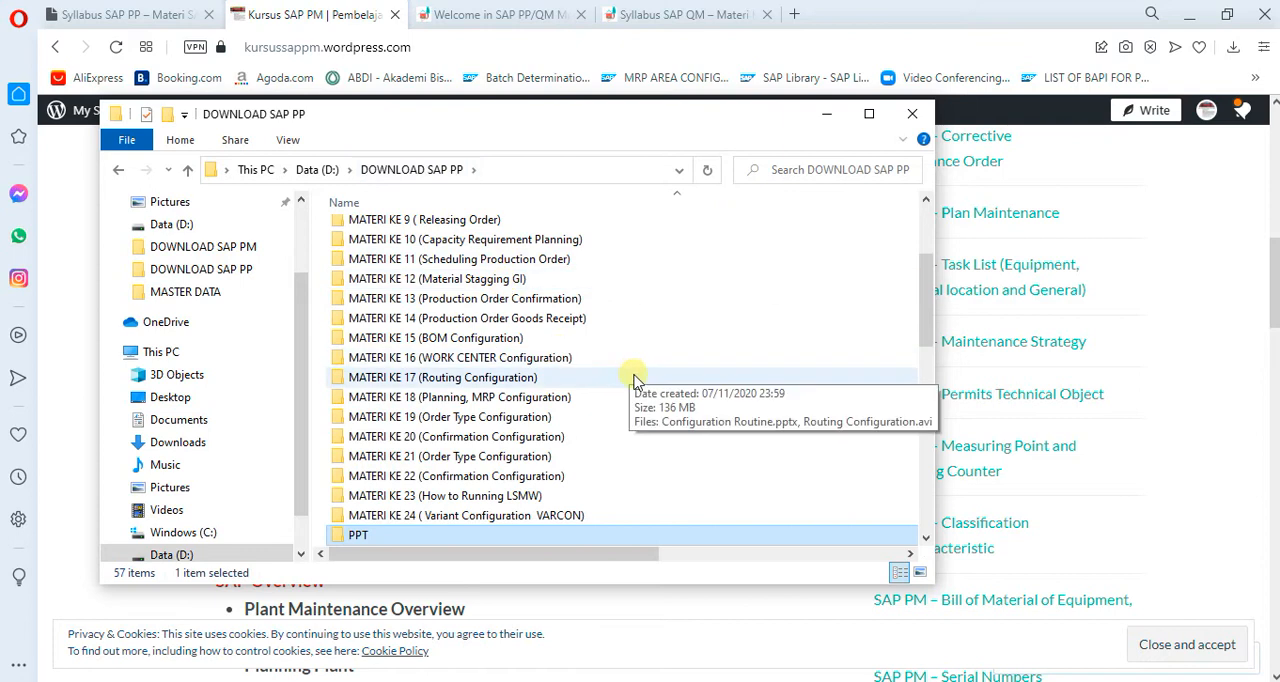
pyautogui.scroll(-1, 634, 376)
pyautogui.scroll(3, 586, 420)
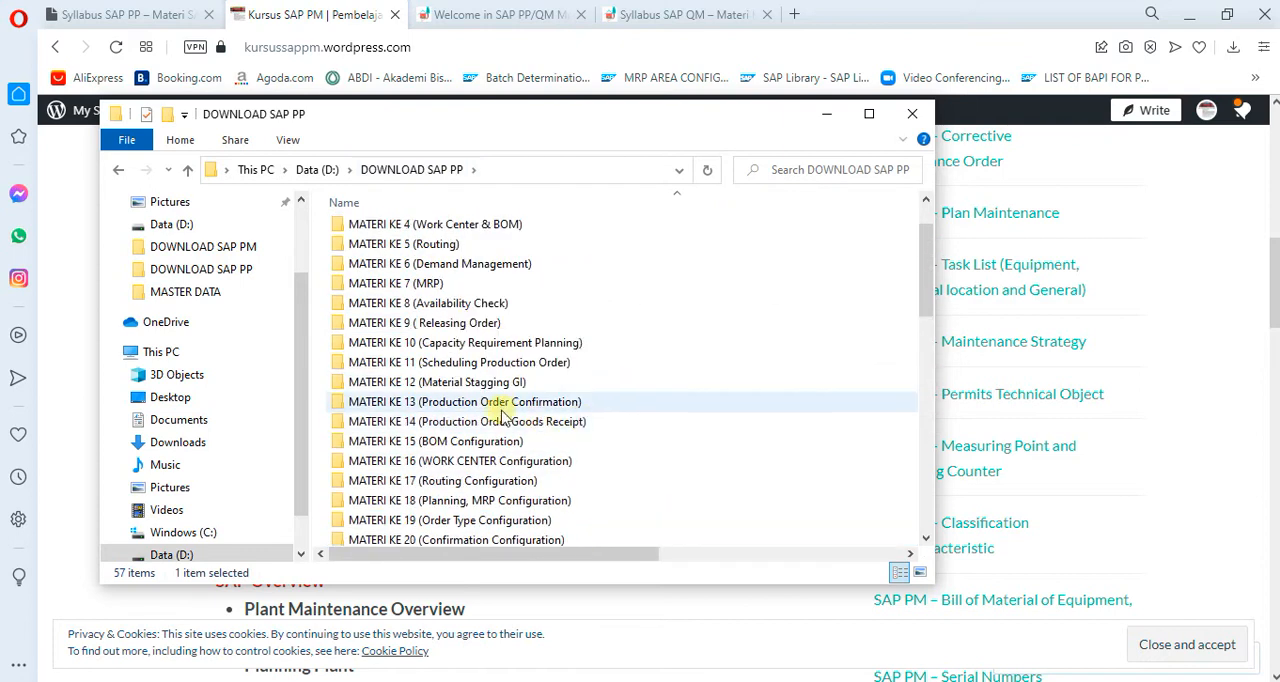
# - Check the files inside the MATERI KE 12 (Material Stagging GI) folder and go back to DOWNLOAD SAP PP
pyautogui.click(475, 385)
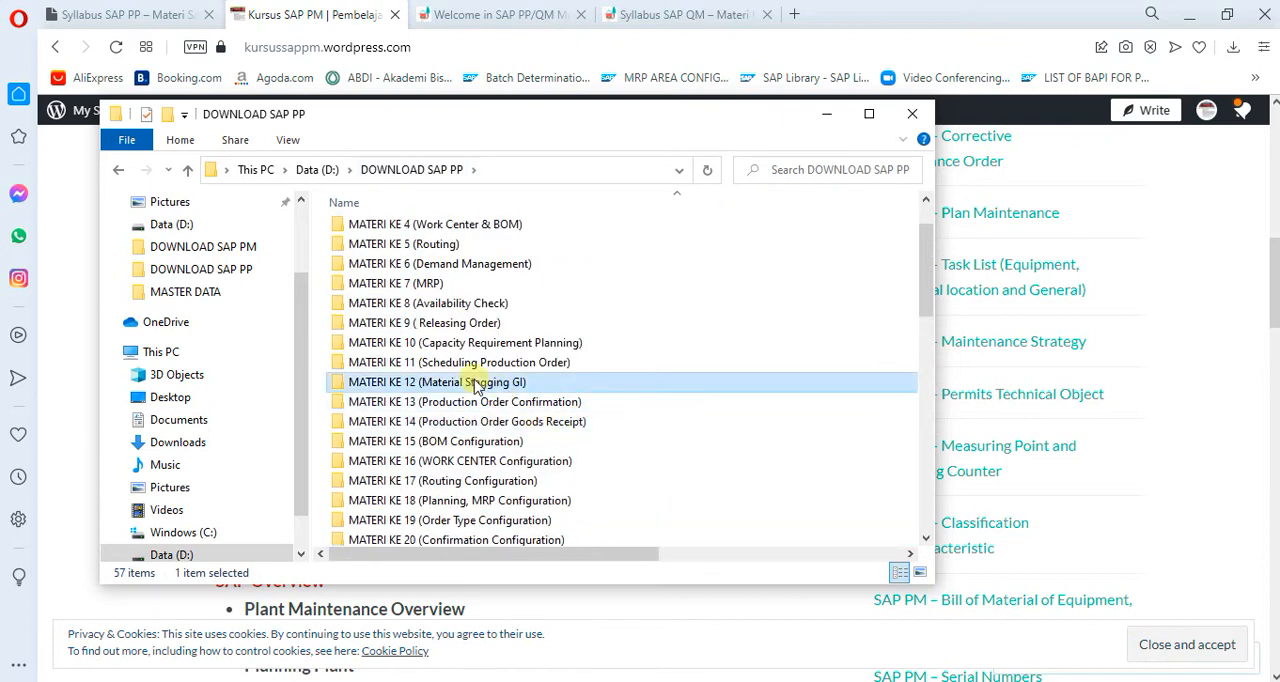
pyautogui.doubleClick(477, 386)
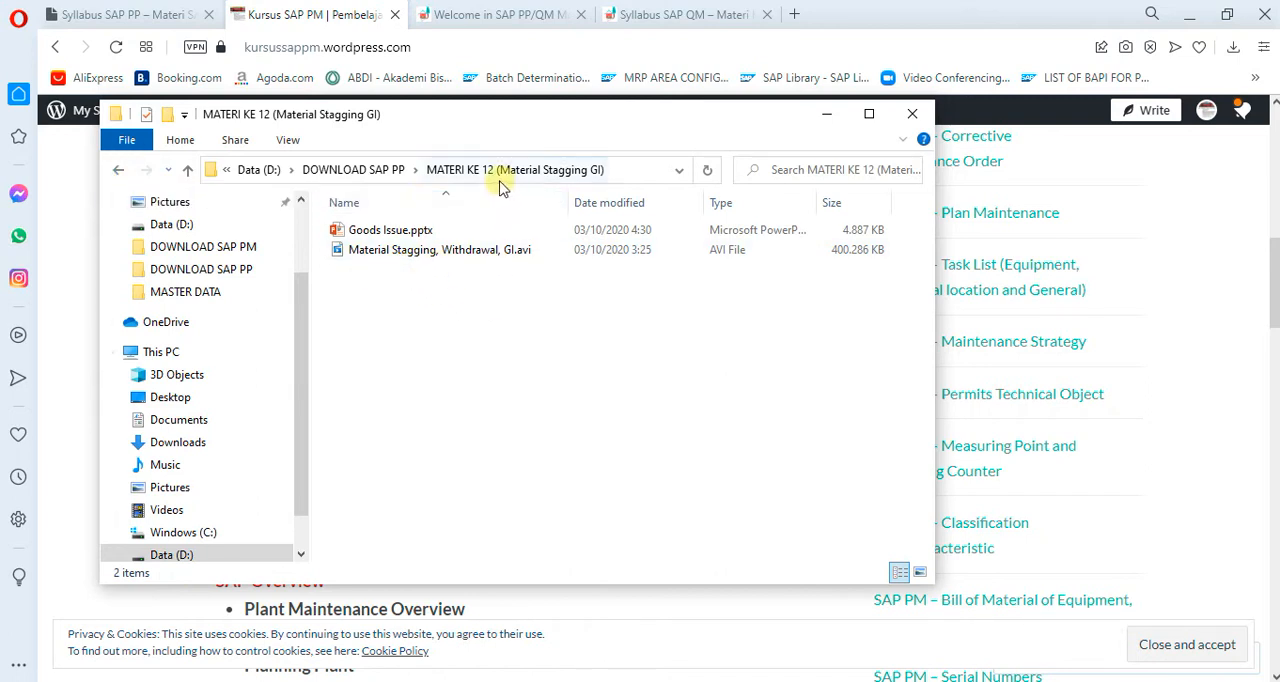
pyautogui.click(355, 170)
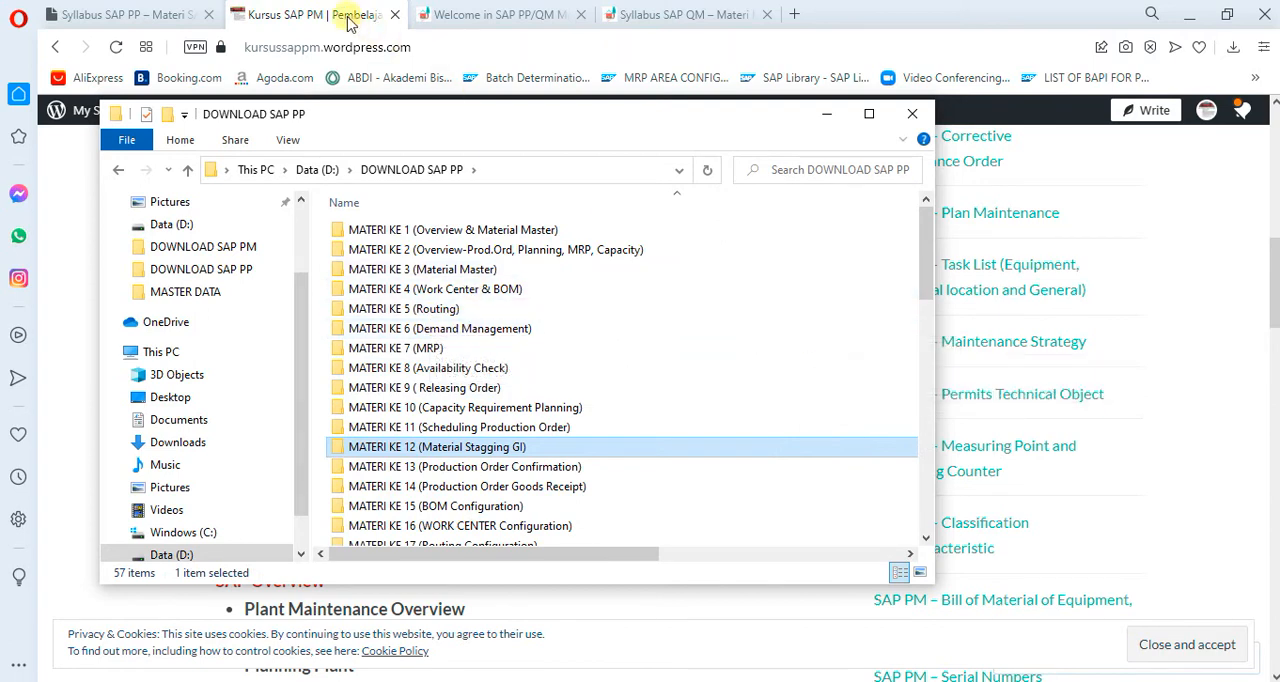
# - Switch back to the browser, view the Syllabus SAP QM page, and return to the Kursus SAP PM page
pyautogui.click(456, 44)
pyautogui.click(665, 18)
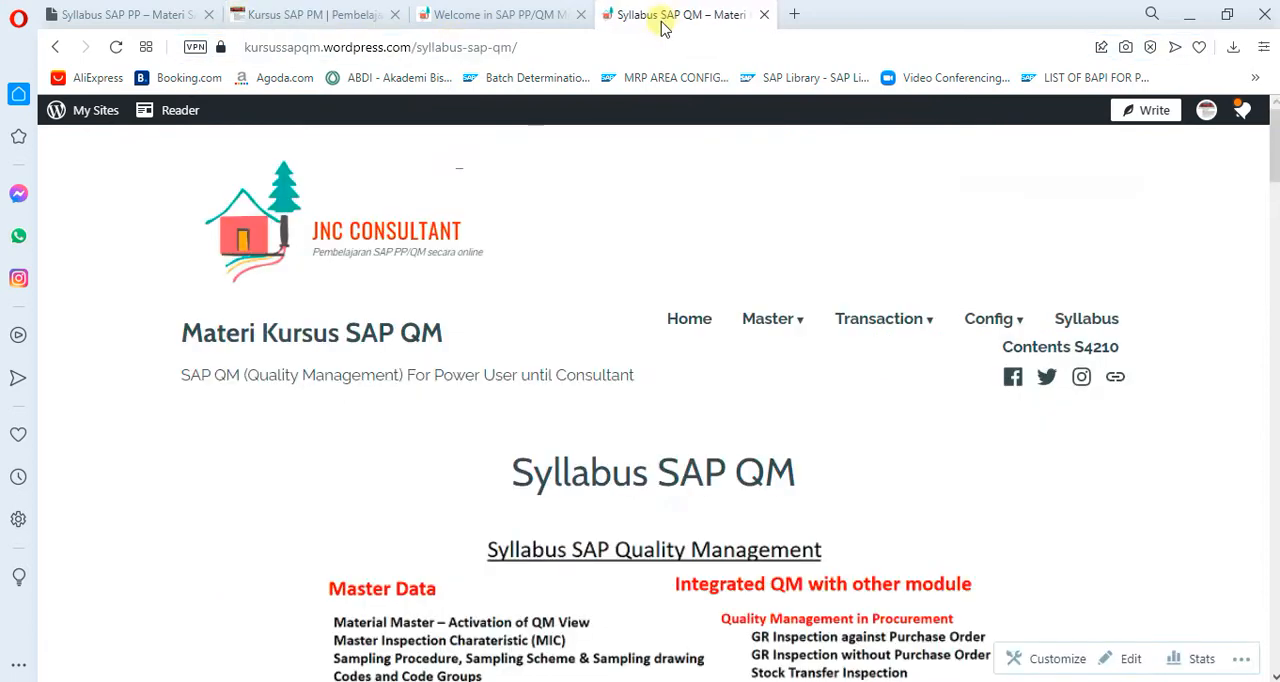
pyautogui.click(330, 16)
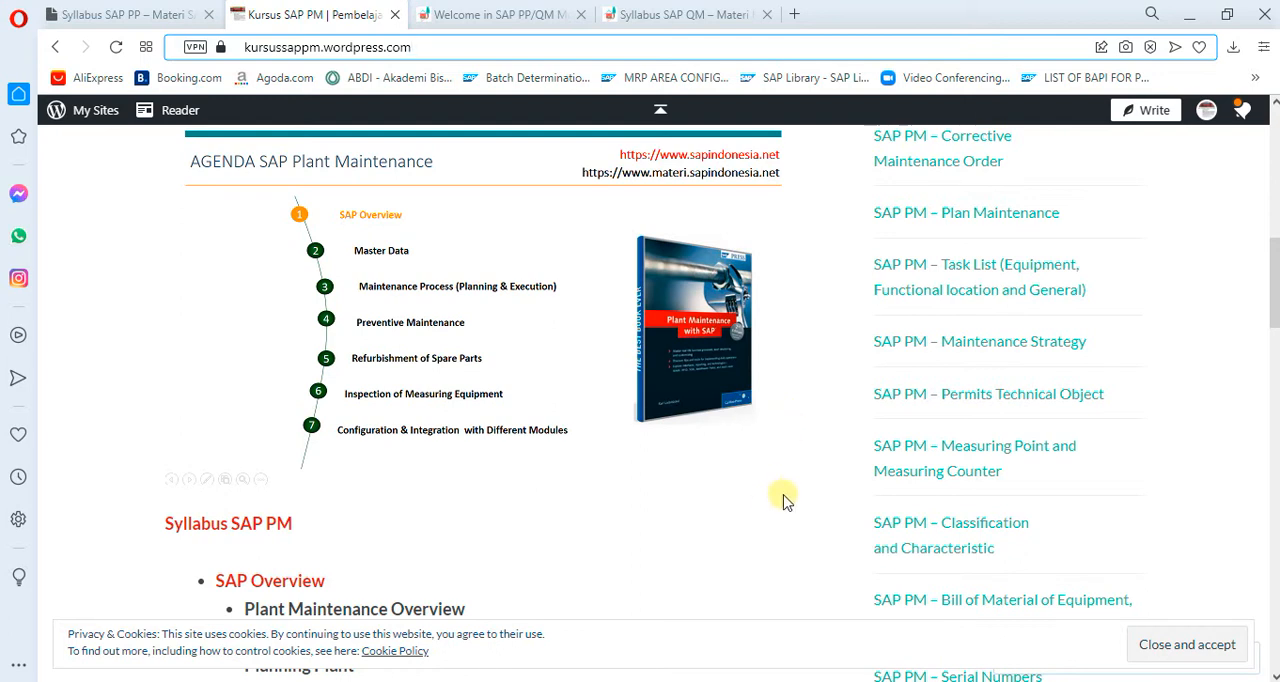
# - Switch from the browser to the SAP Easy Access window and open the Stock/Requirements List transaction
pyautogui.click(818, 650)
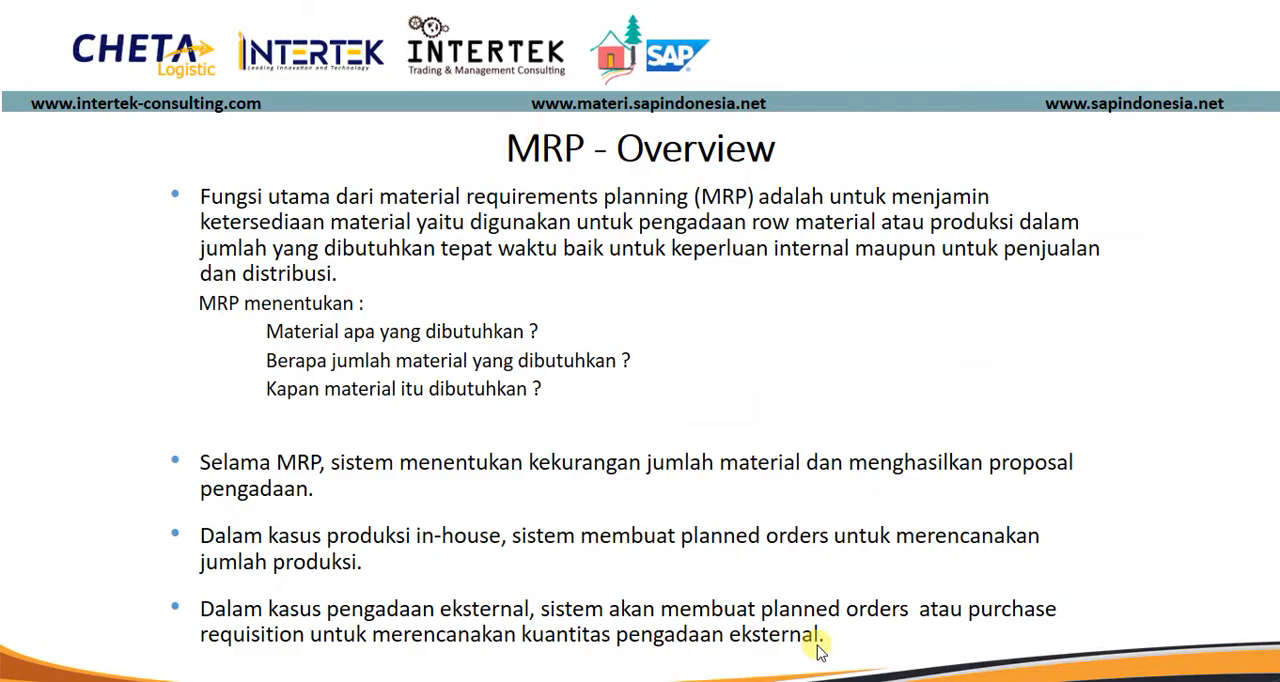
pyautogui.press('super')
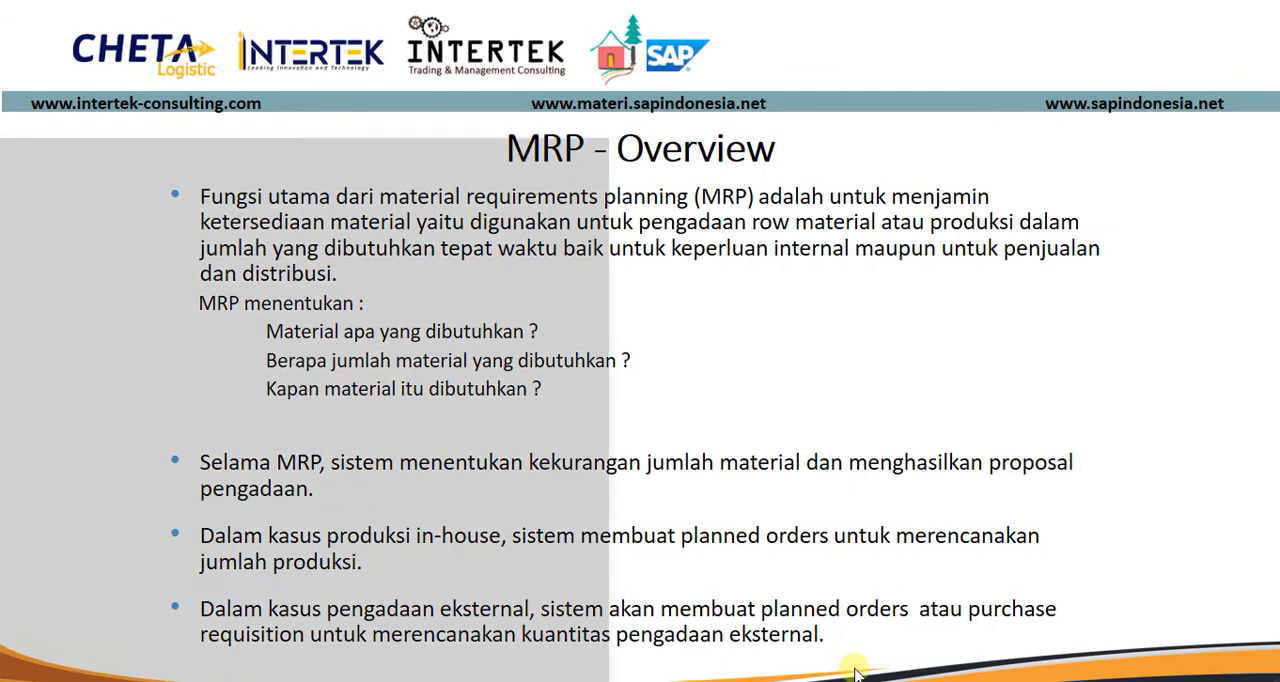
pyautogui.moveTo(828, 672)
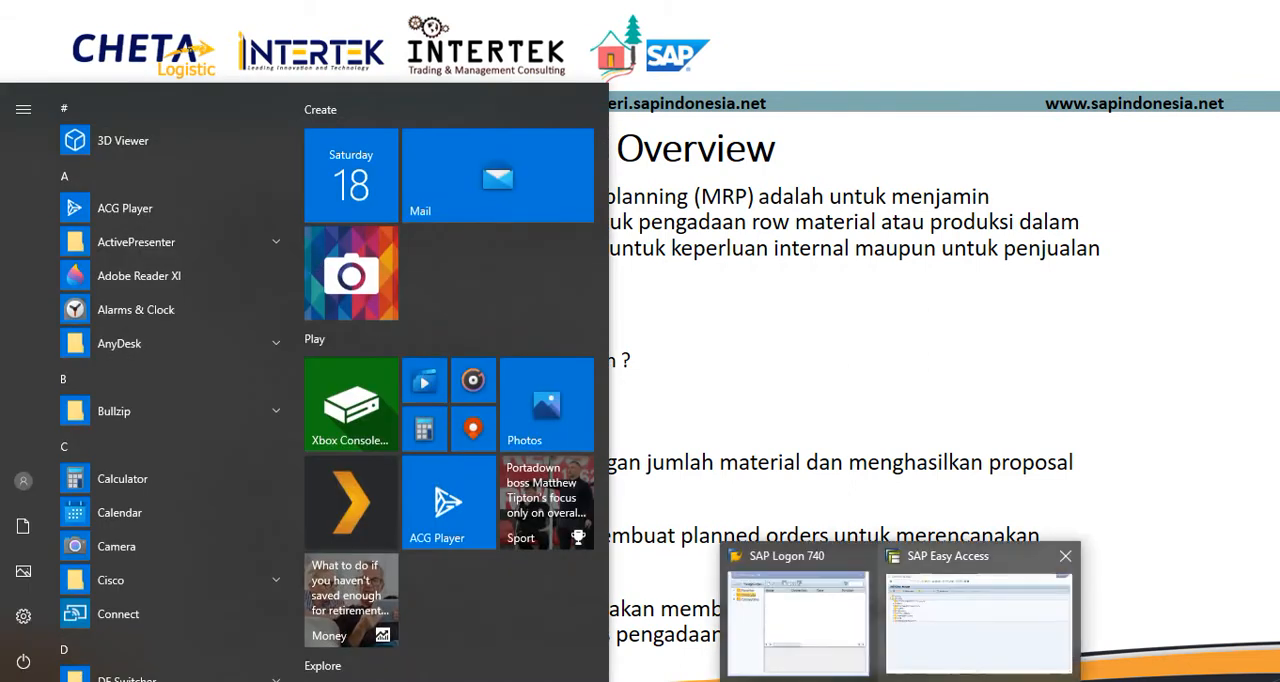
pyautogui.click(922, 634)
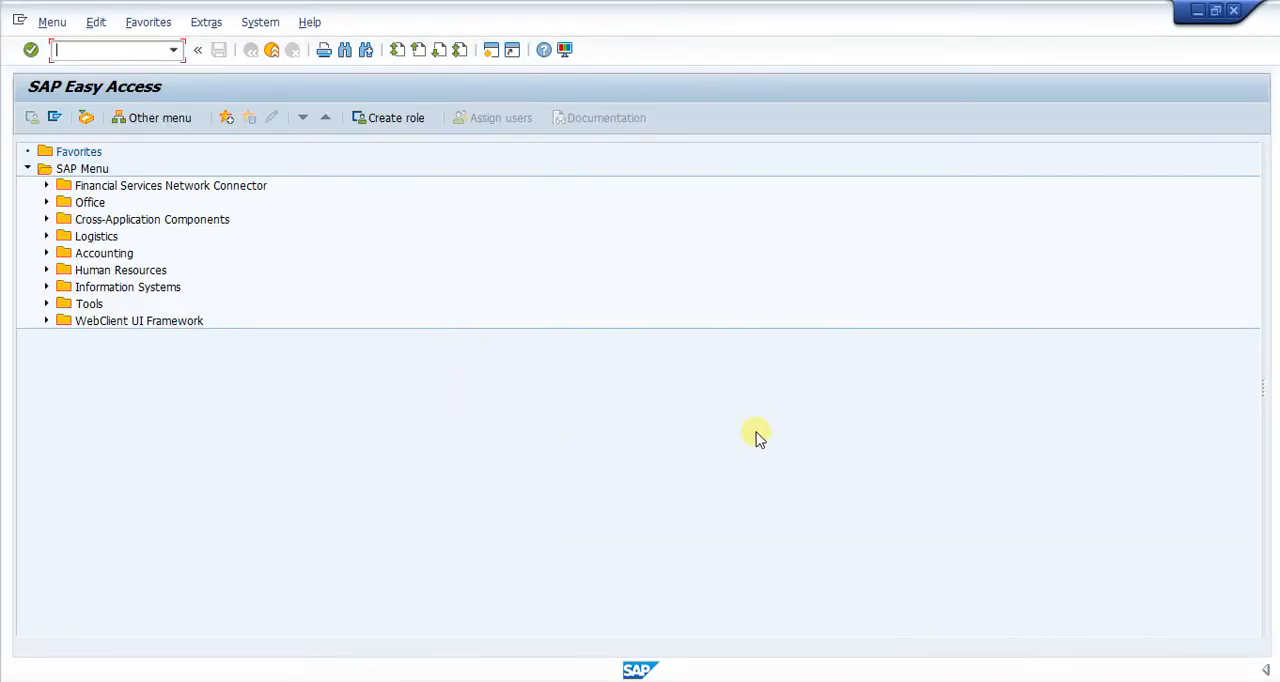
pyautogui.click(75, 55)
pyautogui.press('Return')
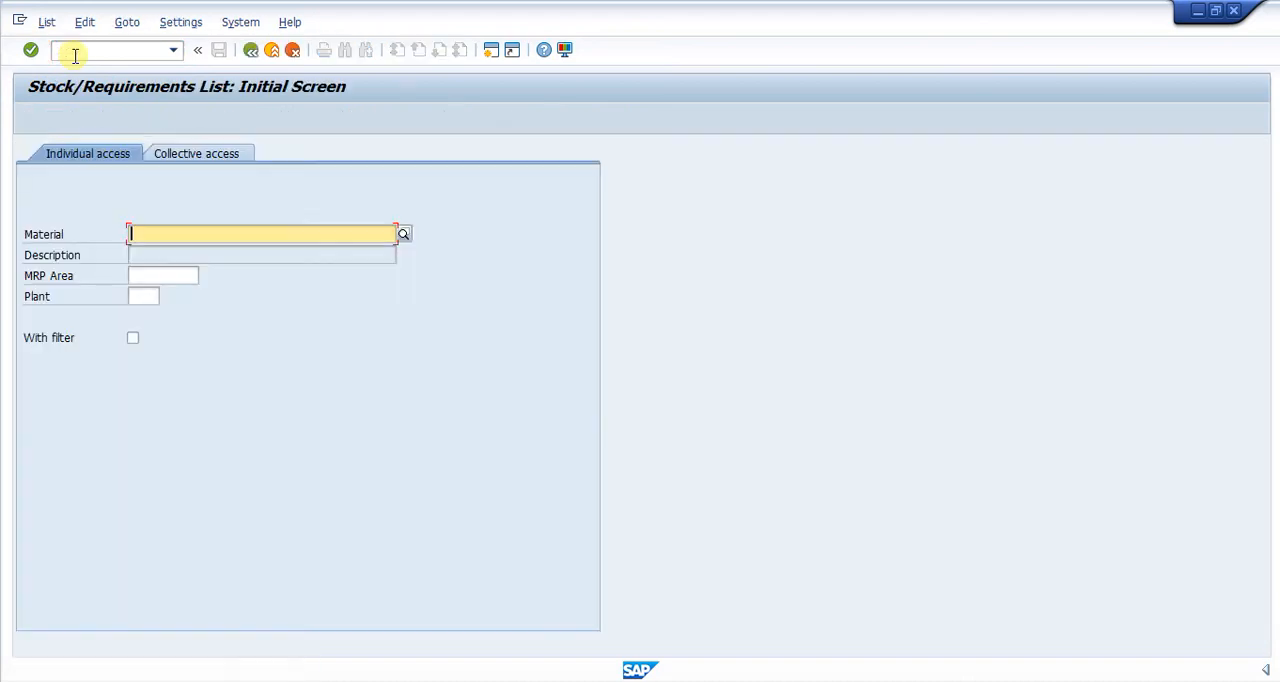
# - Display the stock/requirements list for material BIKE-PP in plant SC11 and review its MRP elements
pyautogui.press('Down')
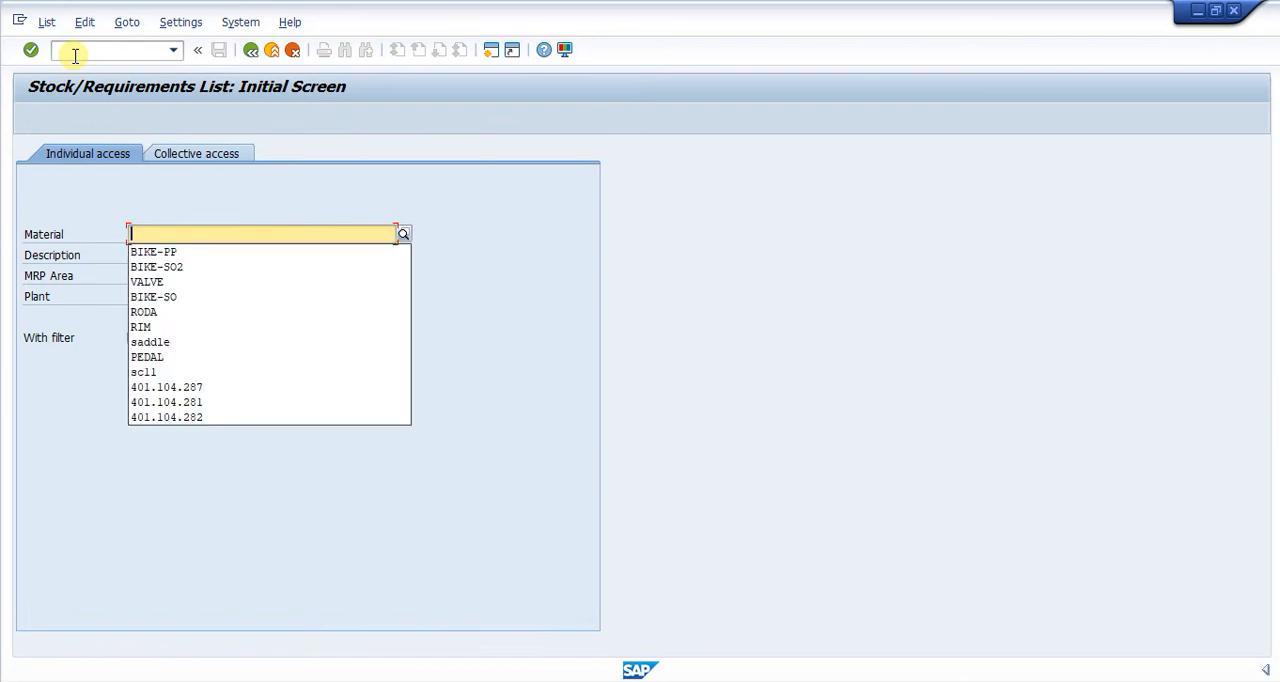
pyautogui.click(155, 252)
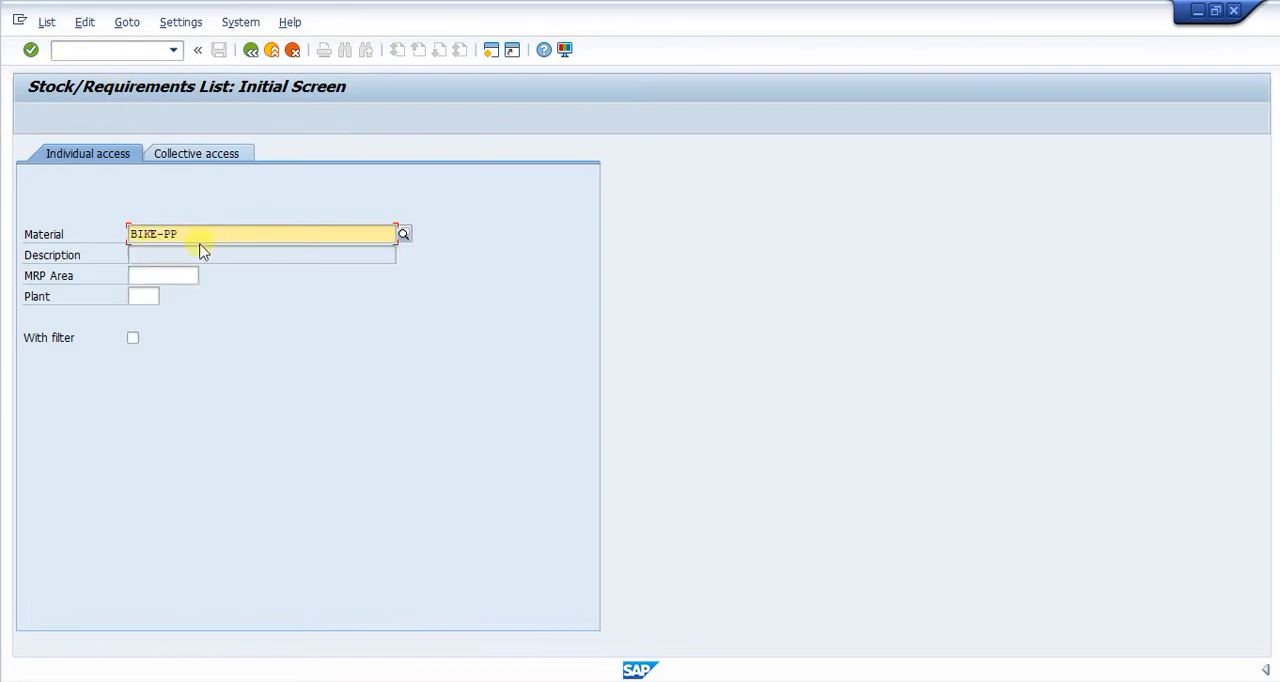
pyautogui.click(147, 299)
pyautogui.write('s')
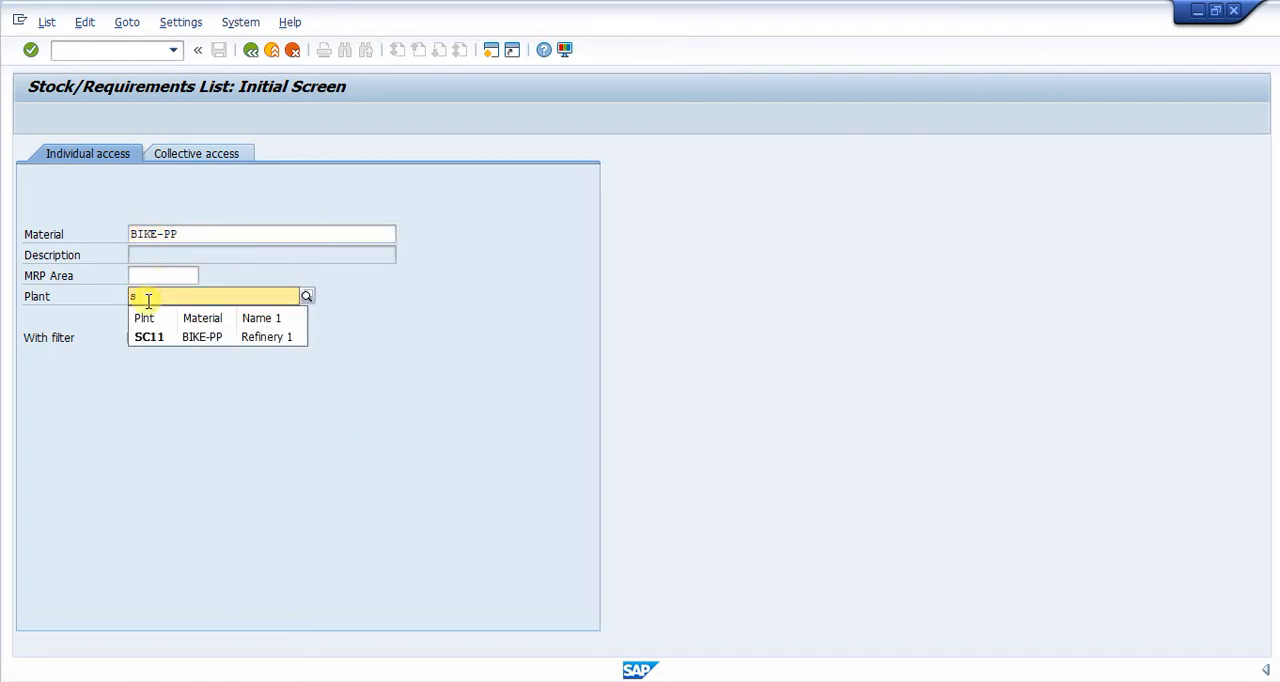
pyautogui.write('c11')
pyautogui.press('Return')
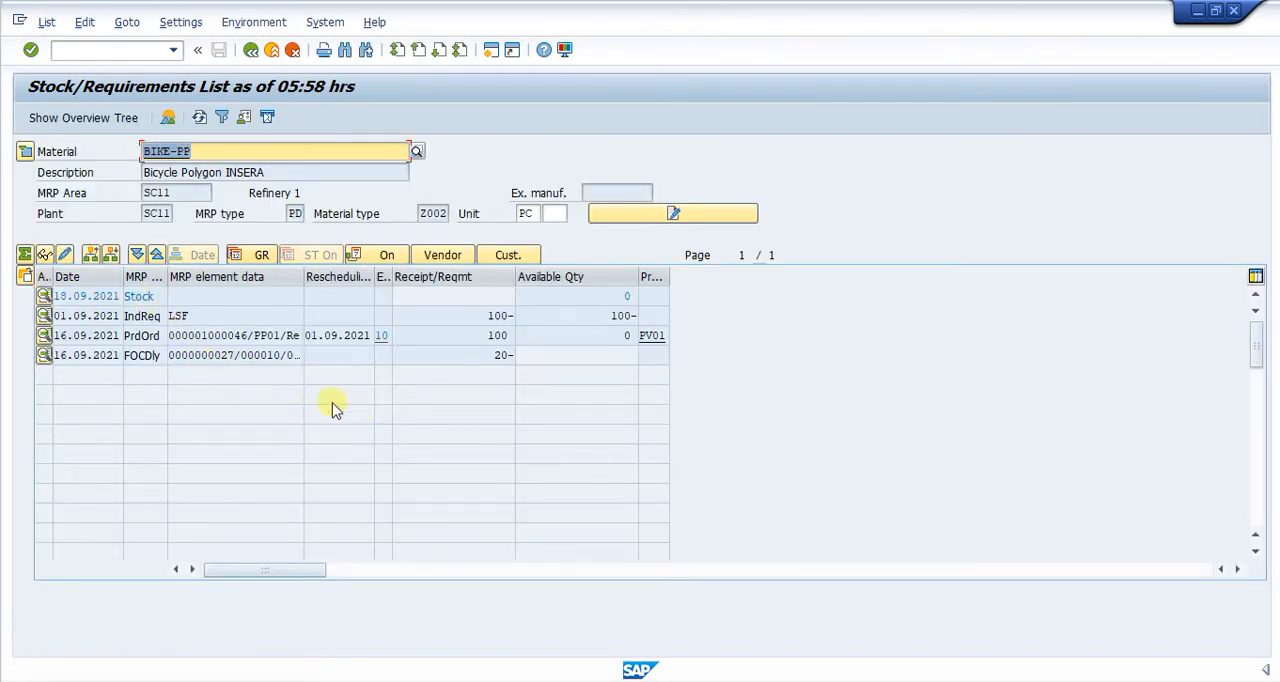
pyautogui.click(222, 152)
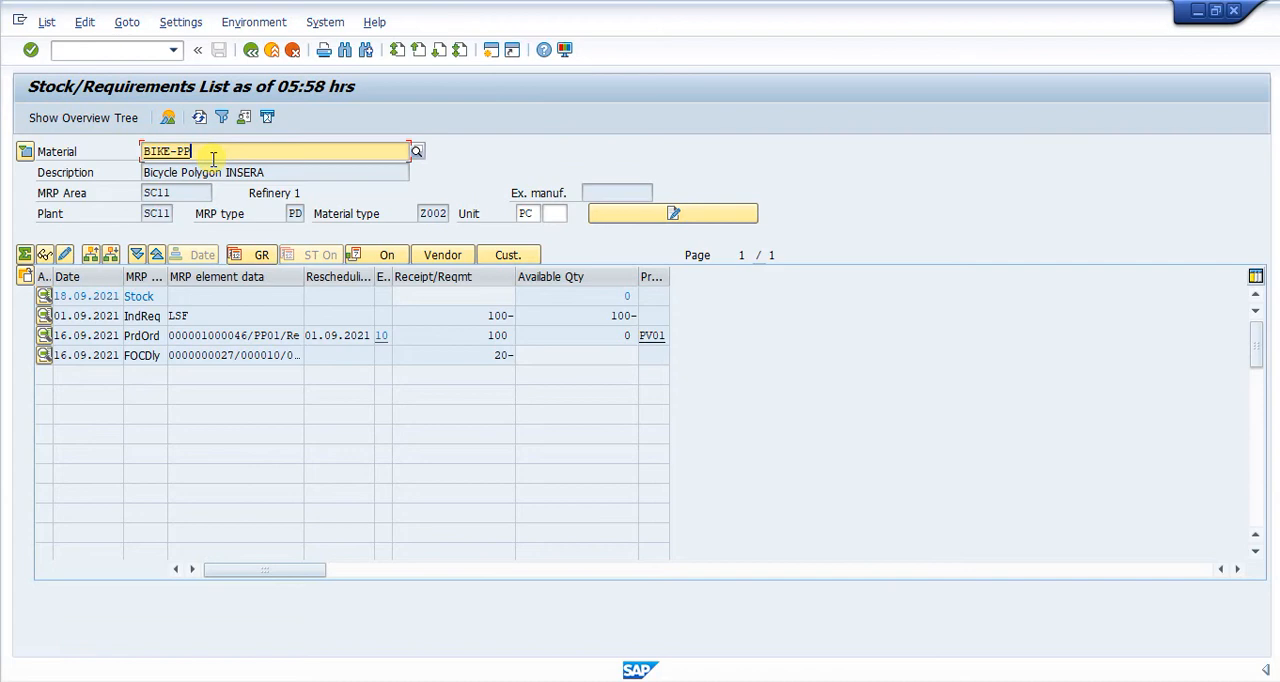
# - Run transaction MD62 and open the planned independent requirements planning table for material BIKE-PP in plant SC11
pyautogui.click(101, 50)
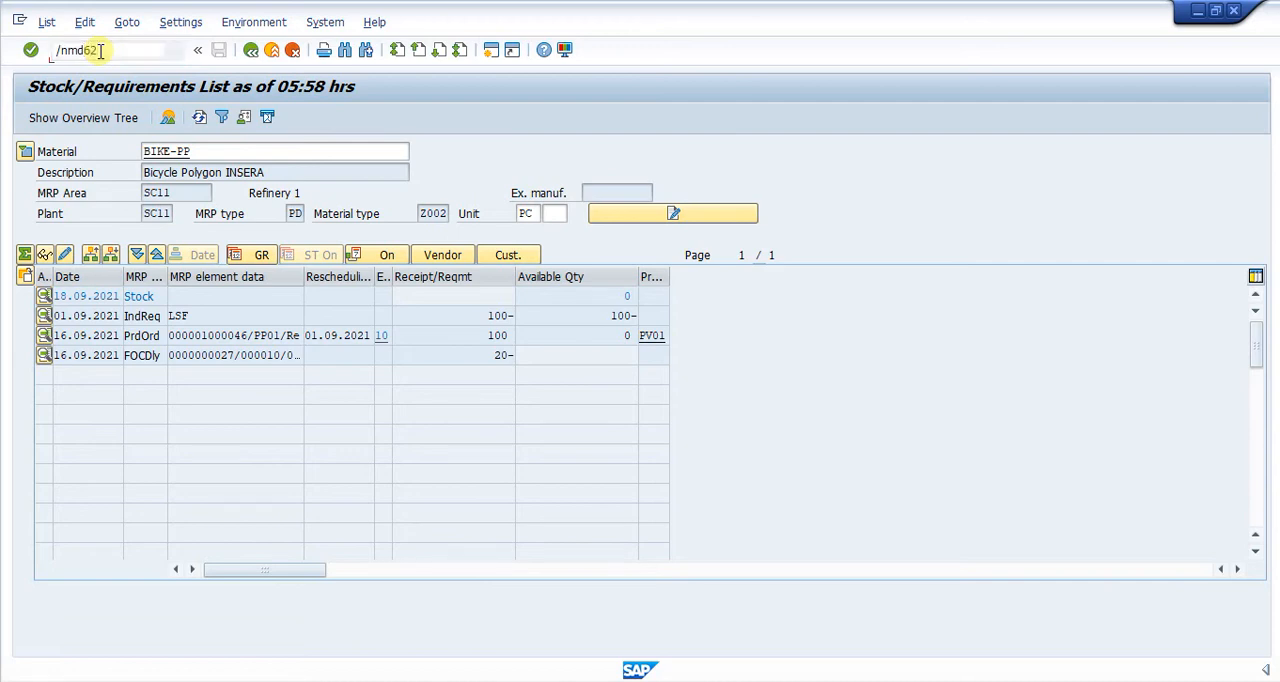
pyautogui.press('Return')
pyautogui.press('Return')
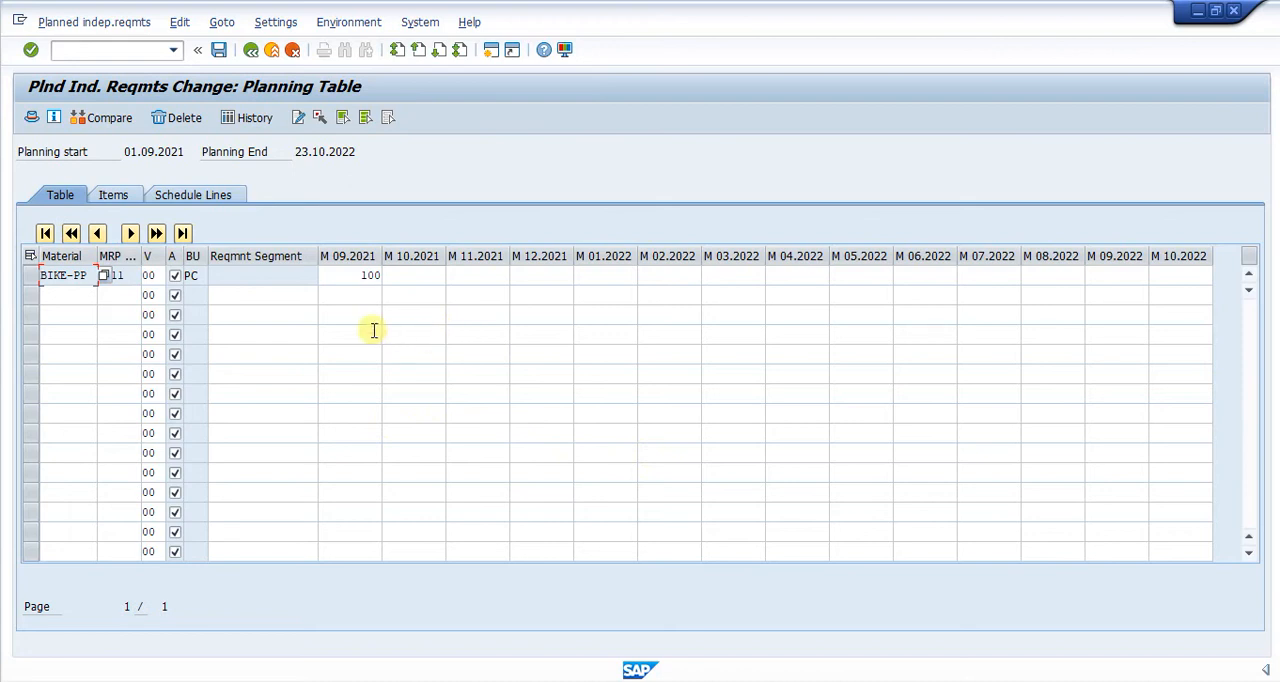
pyautogui.click(426, 275)
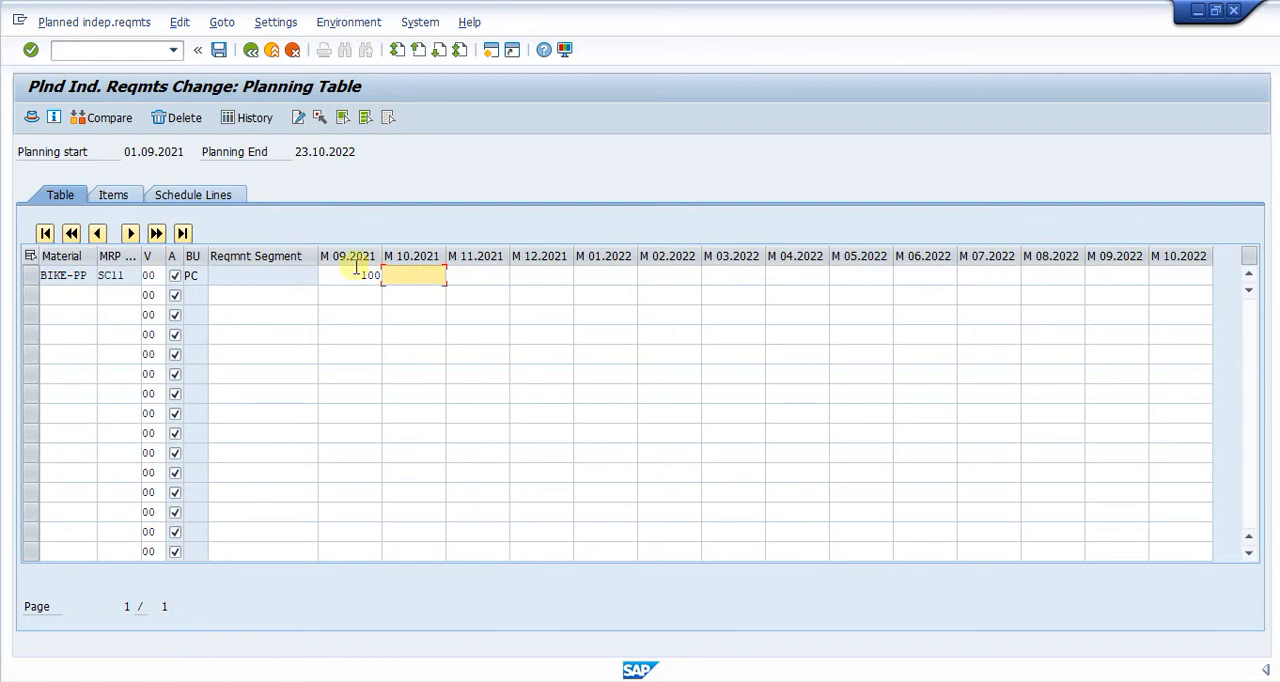
pyautogui.click(250, 50)
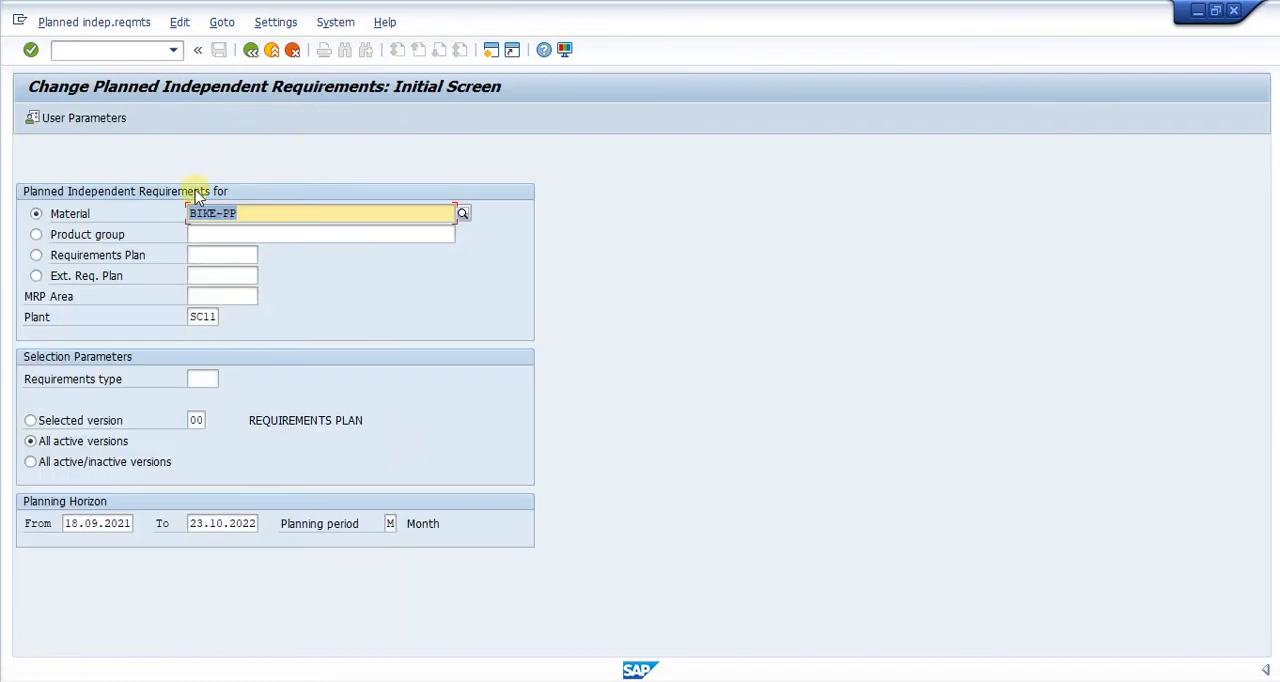
pyautogui.click(241, 213)
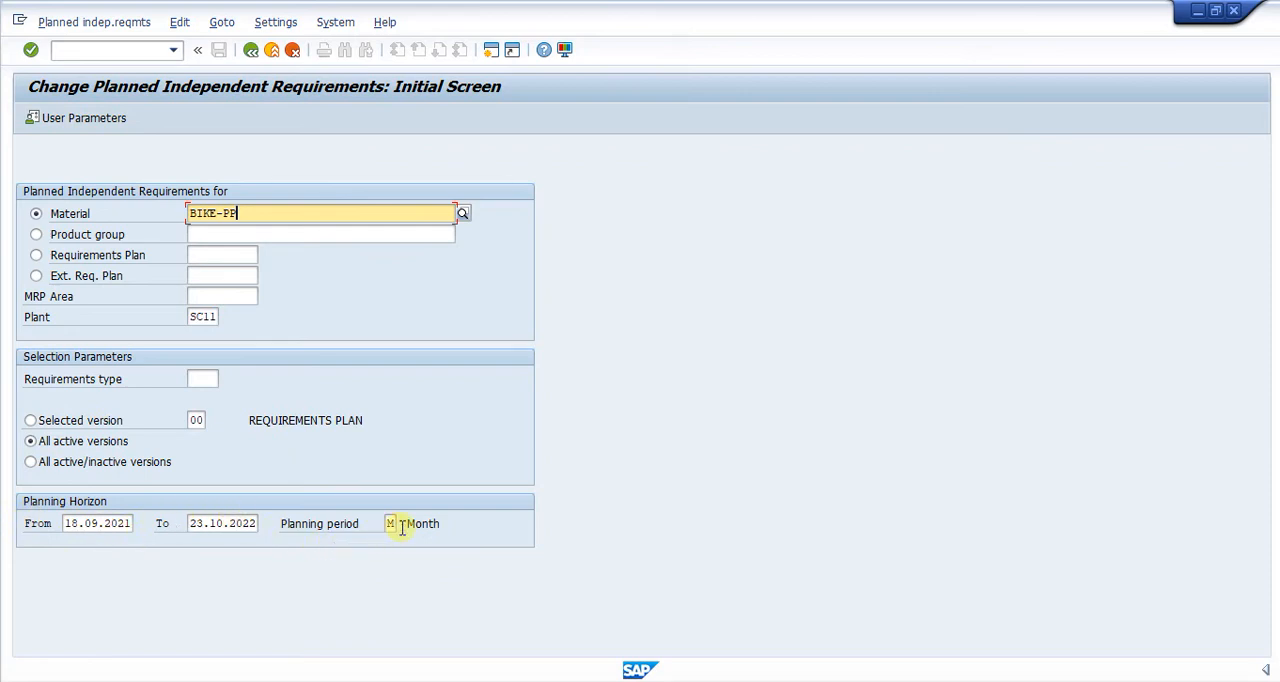
pyautogui.press('Return')
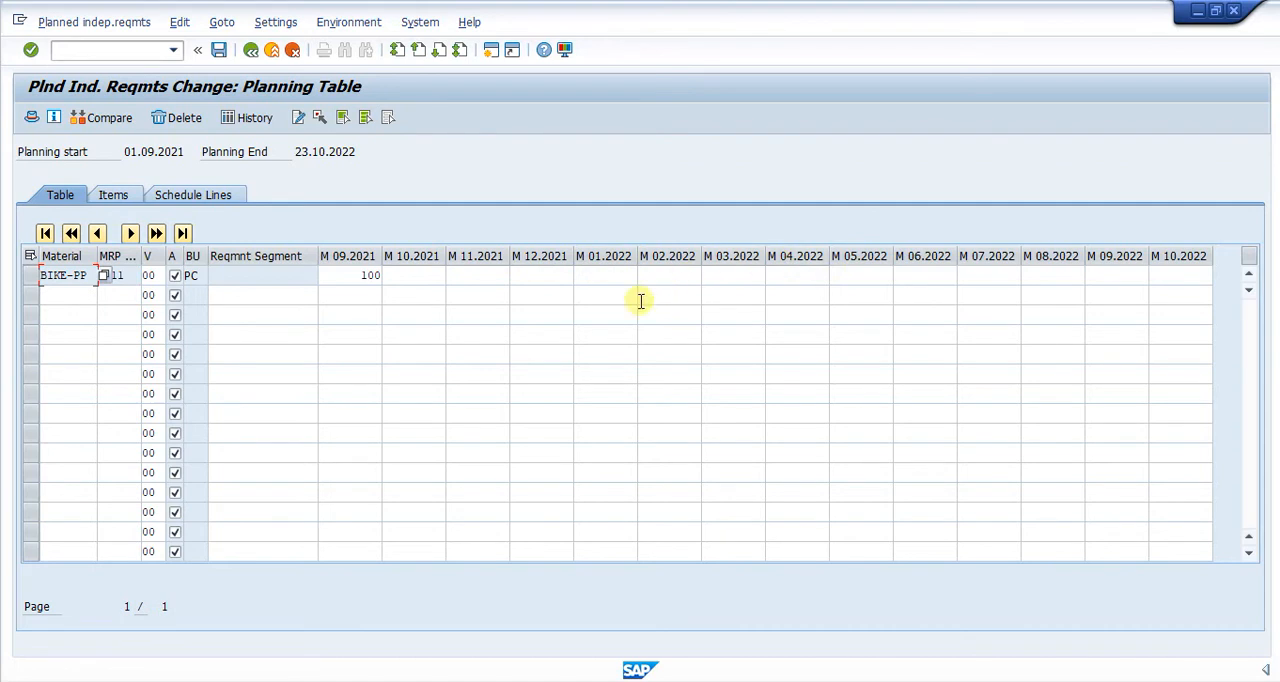
# - Set BIKE-PP's planned independent requirement for month 10.2021 to 200 and save the planning table
pyautogui.click(337, 276)
pyautogui.click(388, 276)
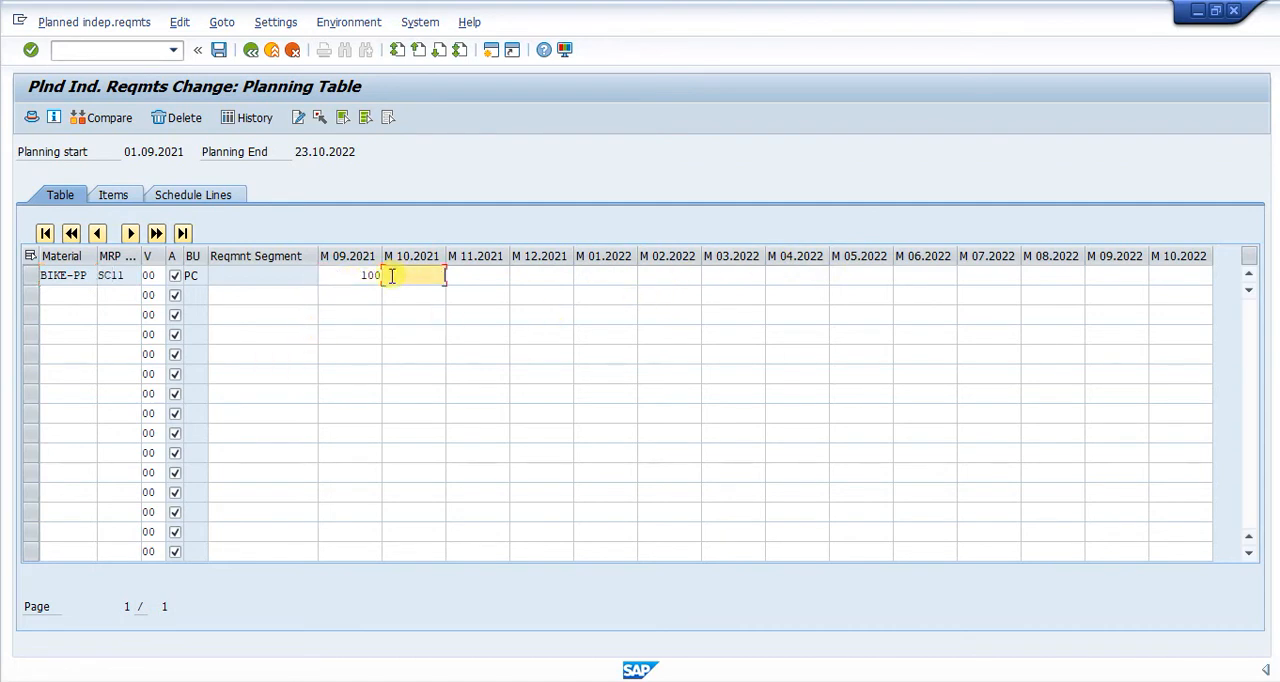
pyautogui.click(365, 278)
pyautogui.click(397, 278)
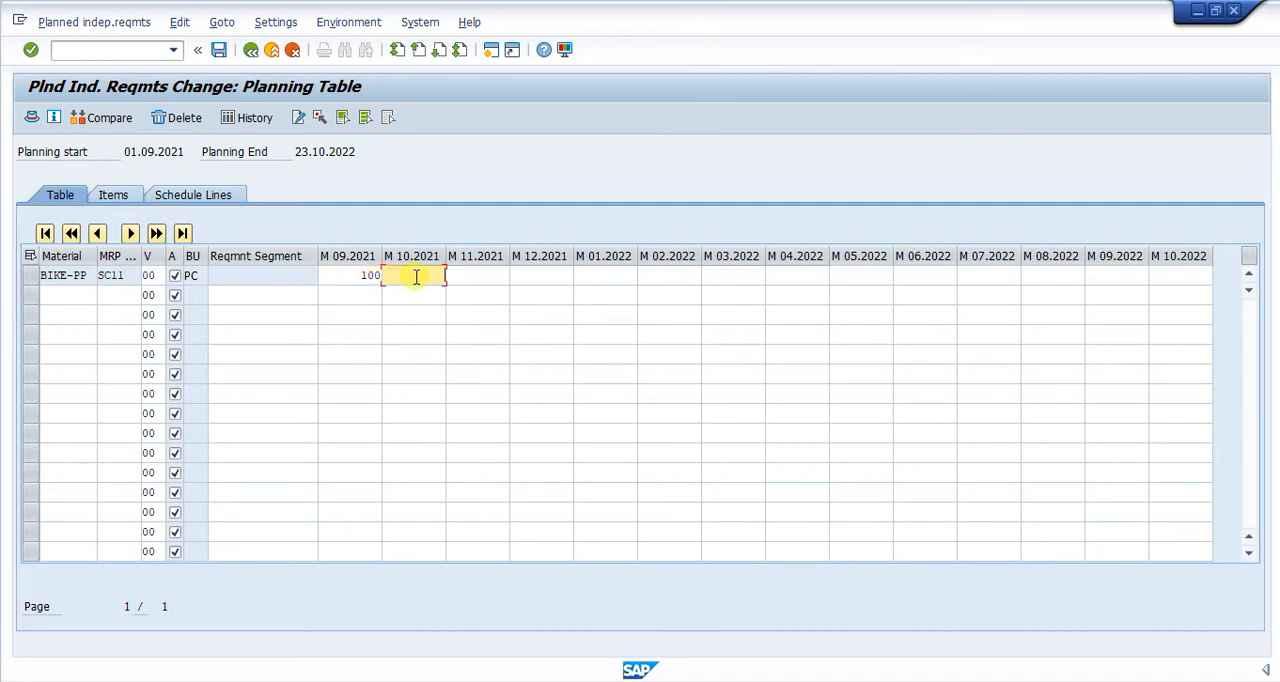
pyautogui.write('200')
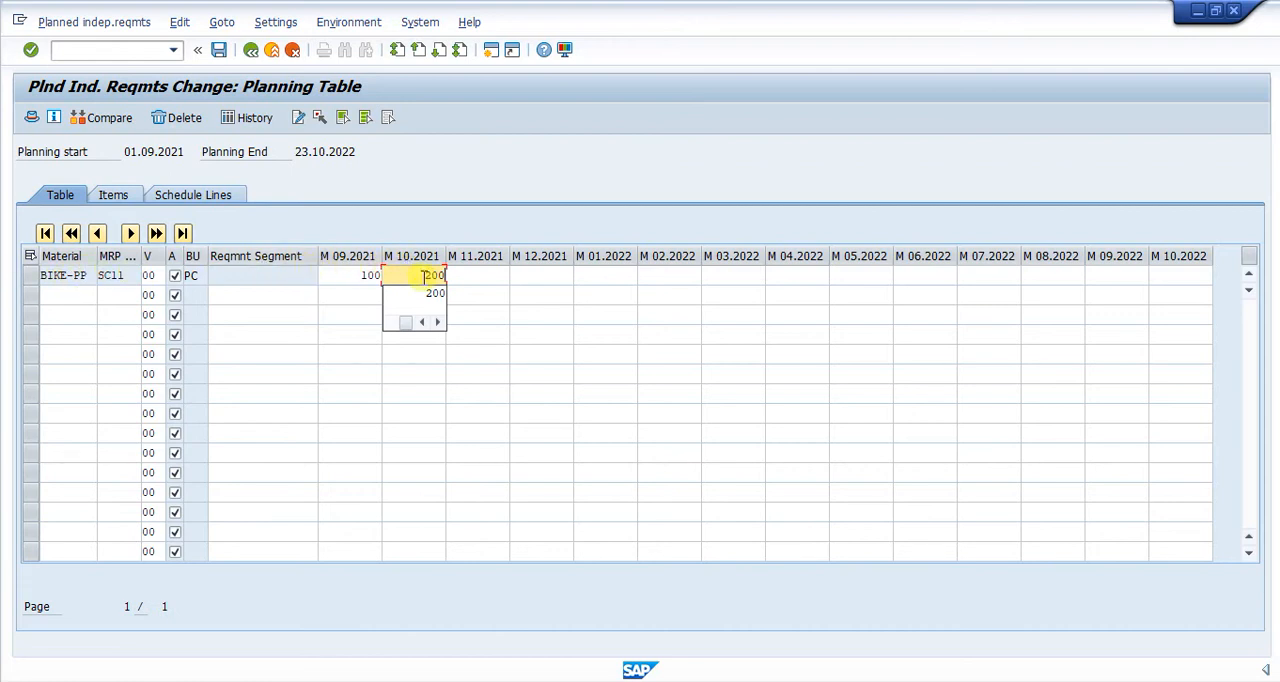
pyautogui.press('Return')
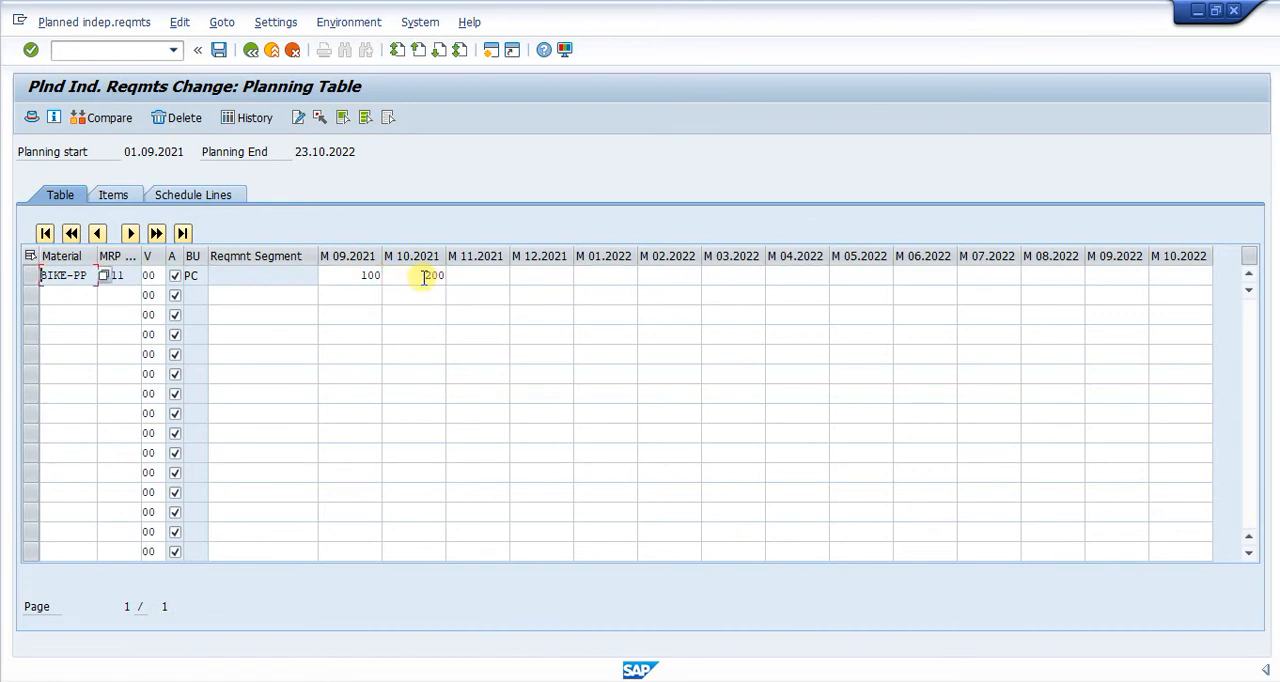
pyautogui.click(530, 275)
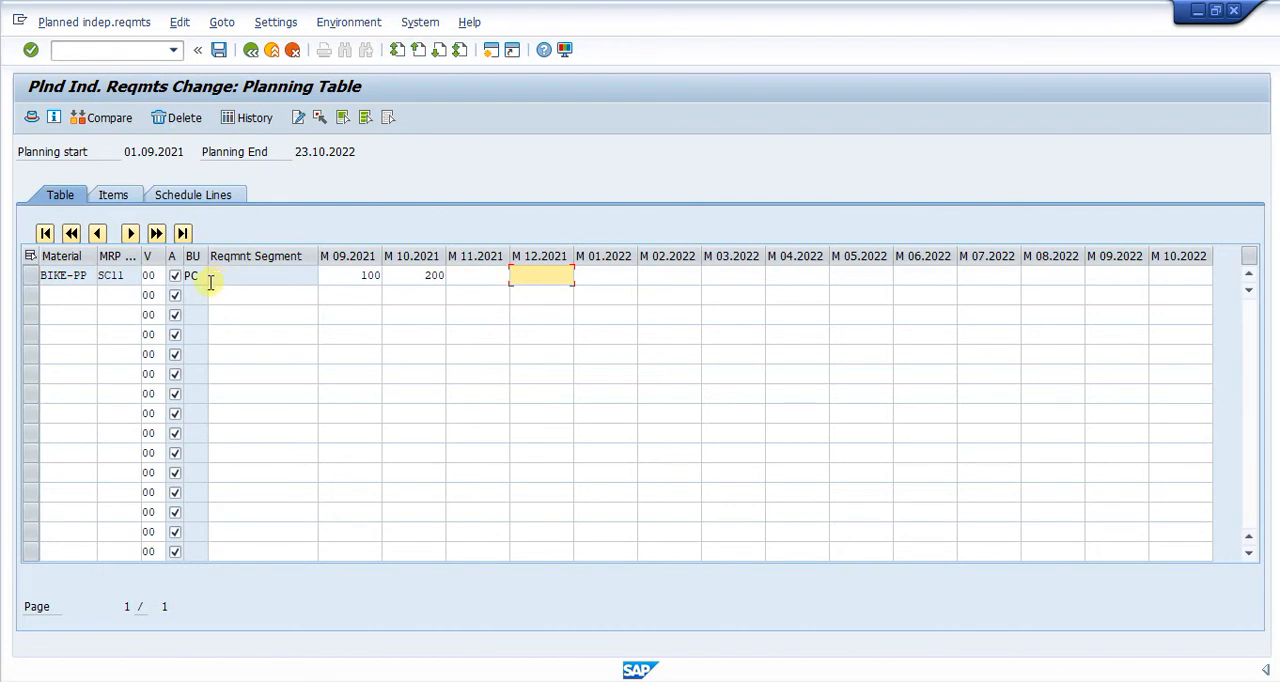
pyautogui.click(30, 277)
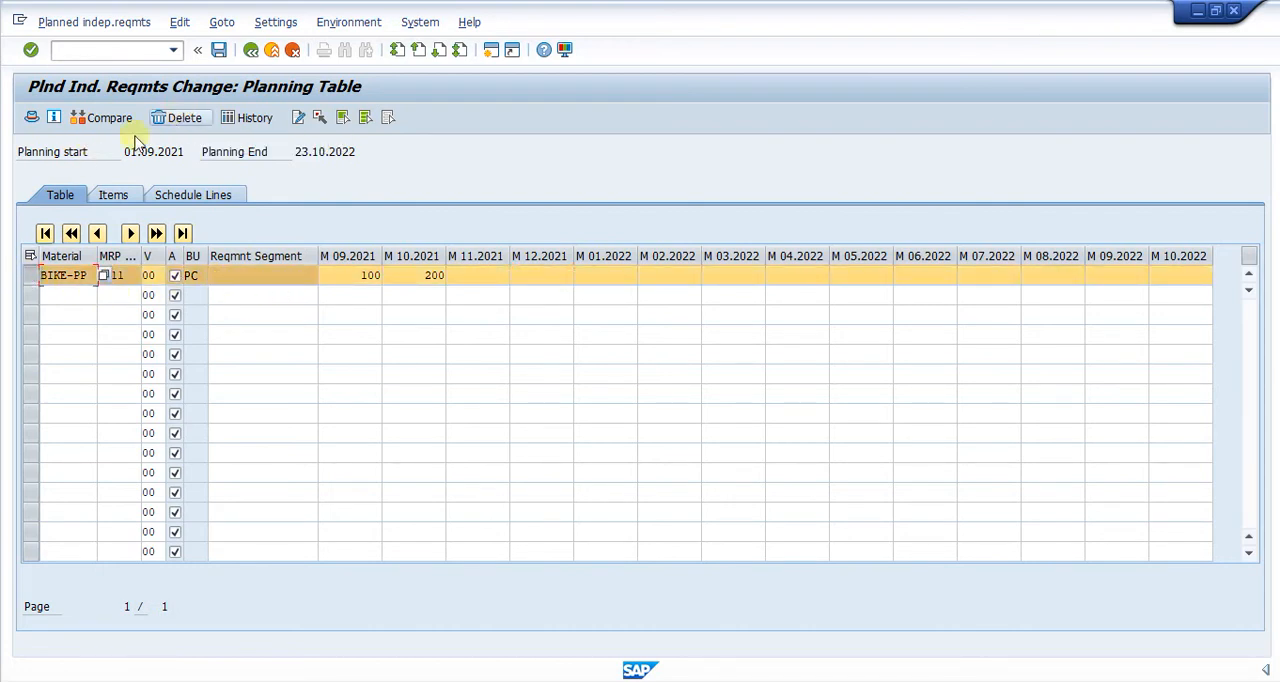
pyautogui.click(44, 276)
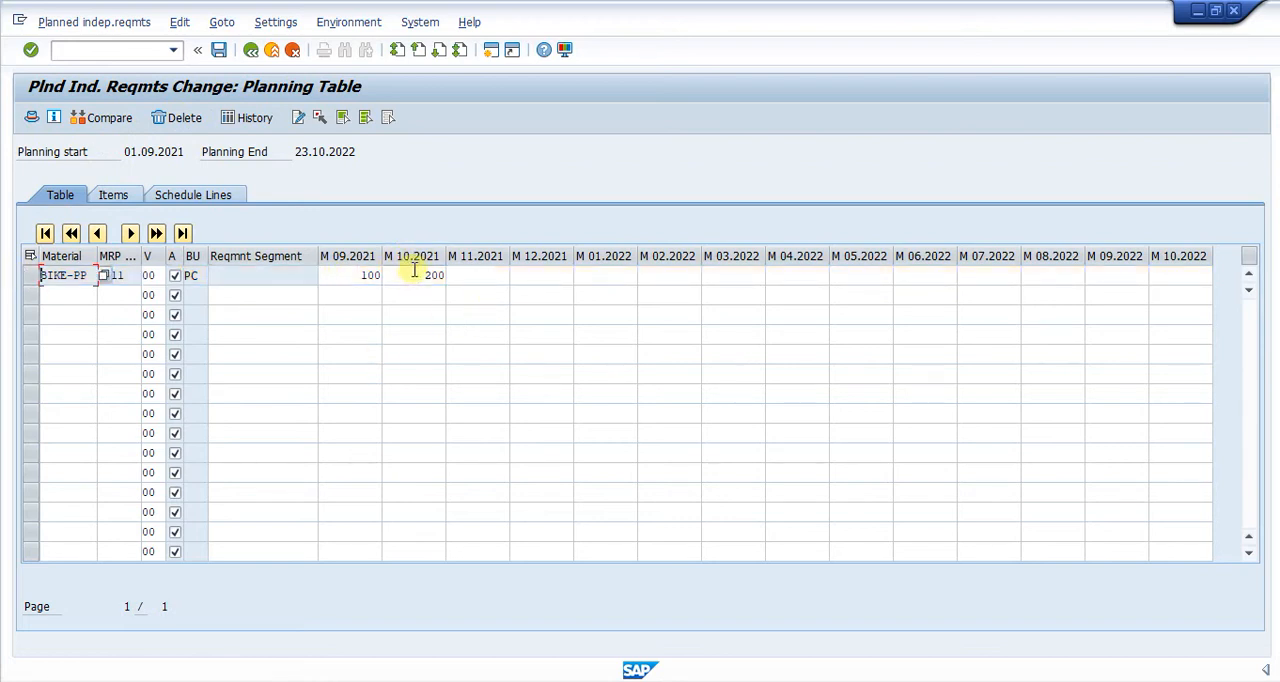
pyautogui.click(218, 50)
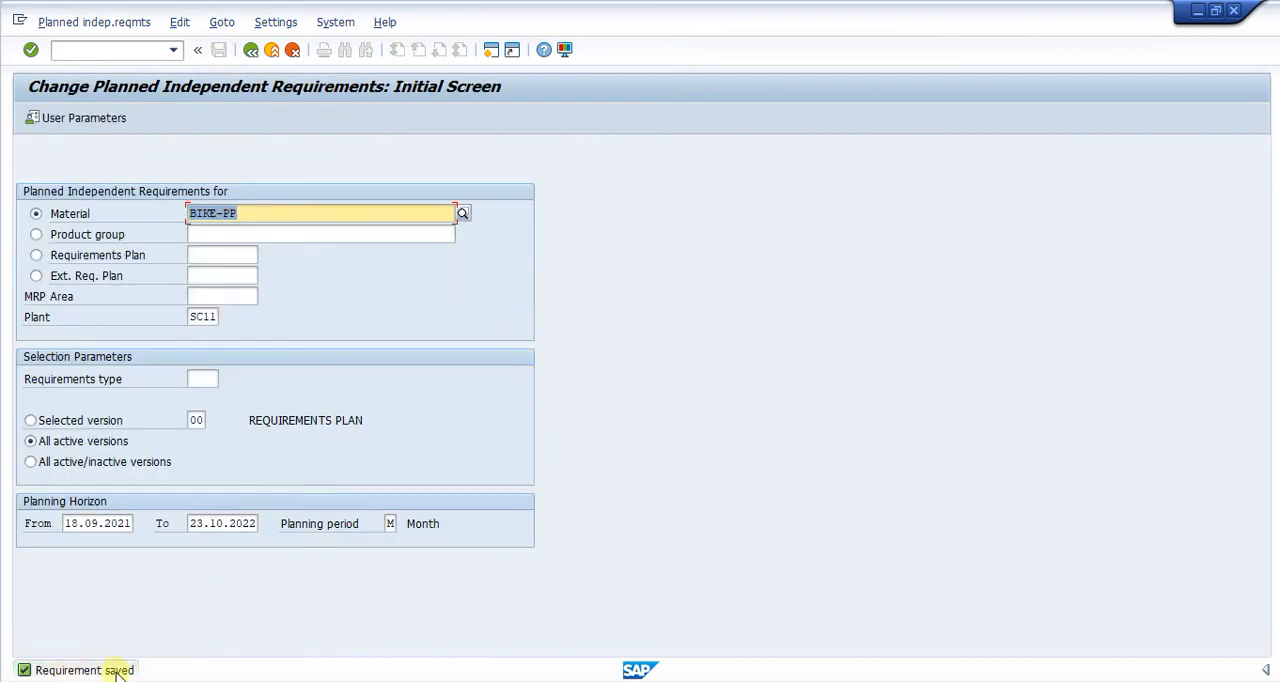
# - Reopen the BIKE-PP planning table to check the October 2021 requirement, and return to the initial screen
pyautogui.click(66, 24)
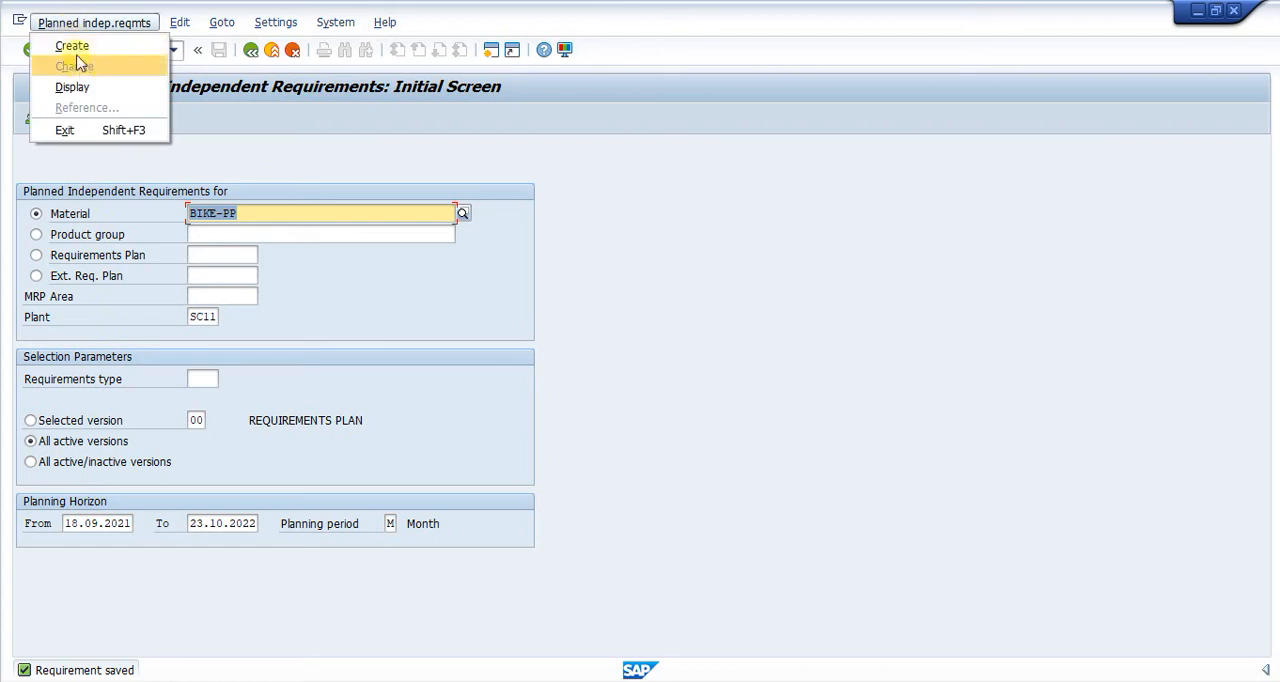
pyautogui.click(722, 222)
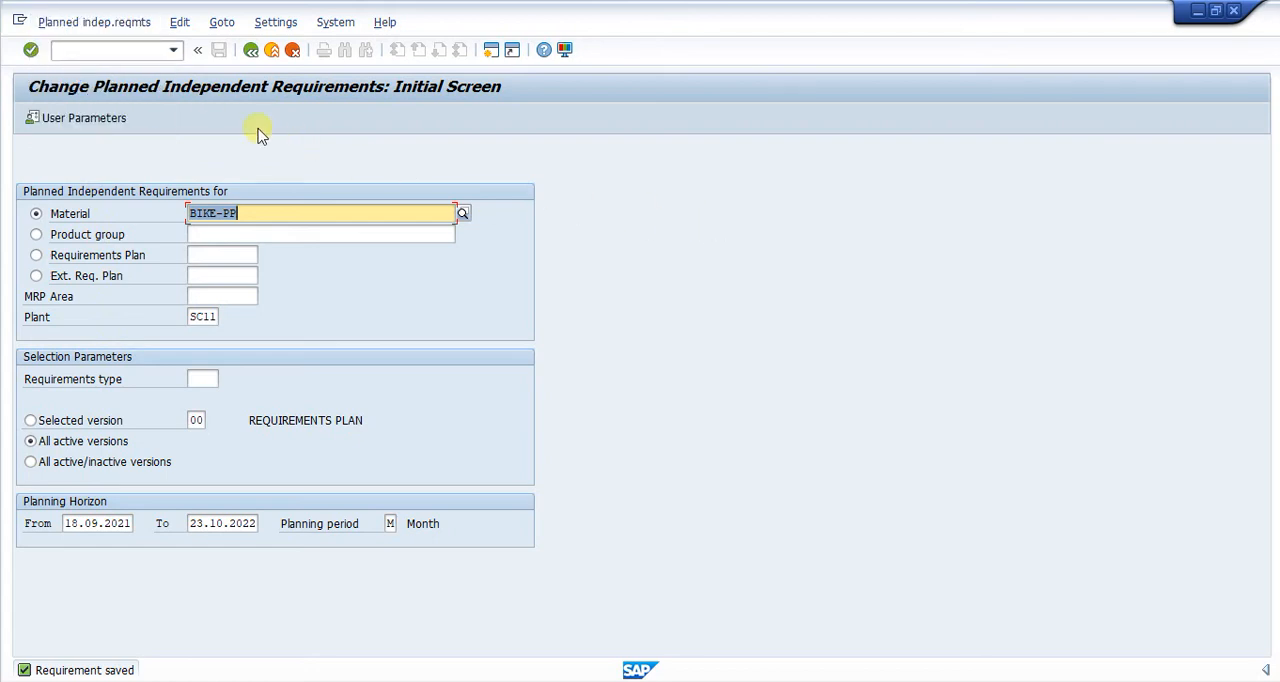
pyautogui.press('Return')
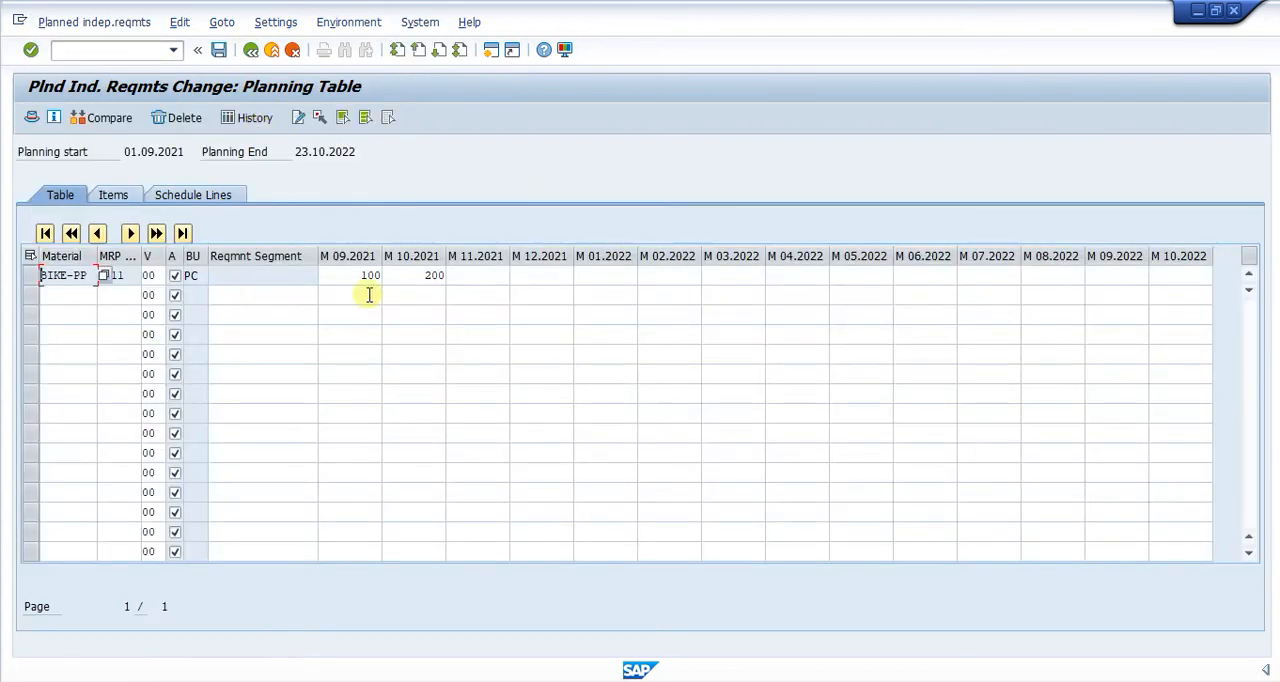
pyautogui.click(415, 277)
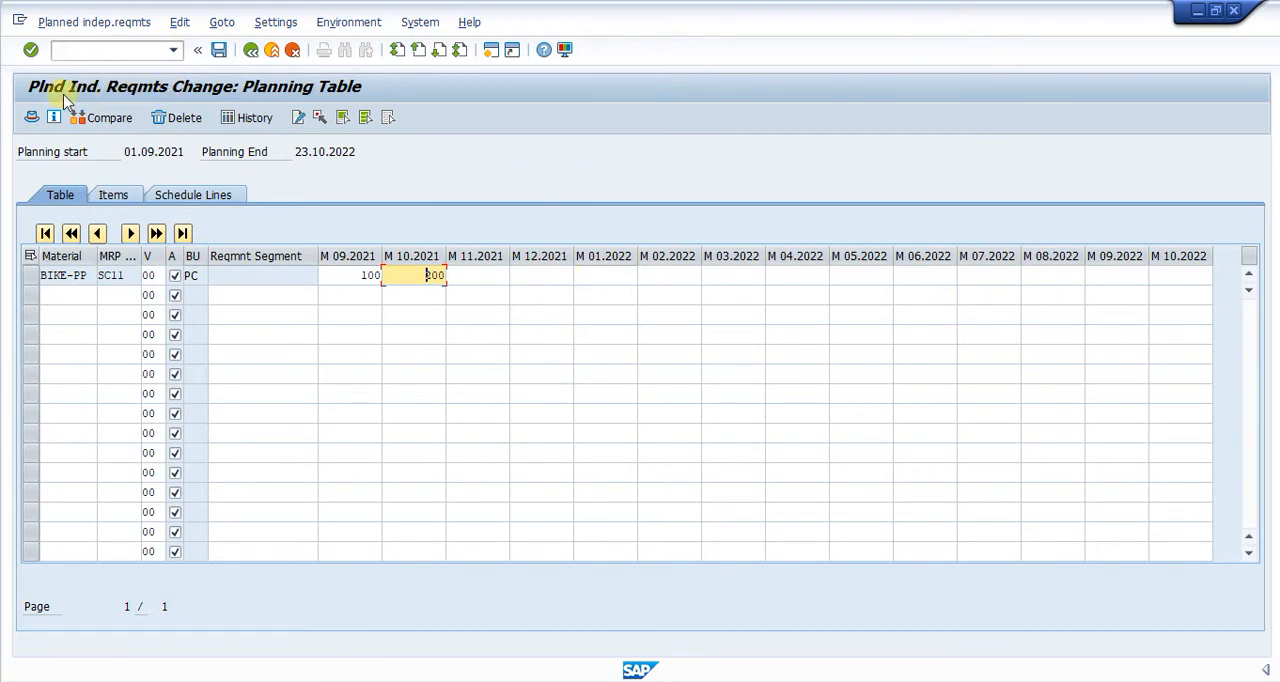
pyautogui.click(249, 50)
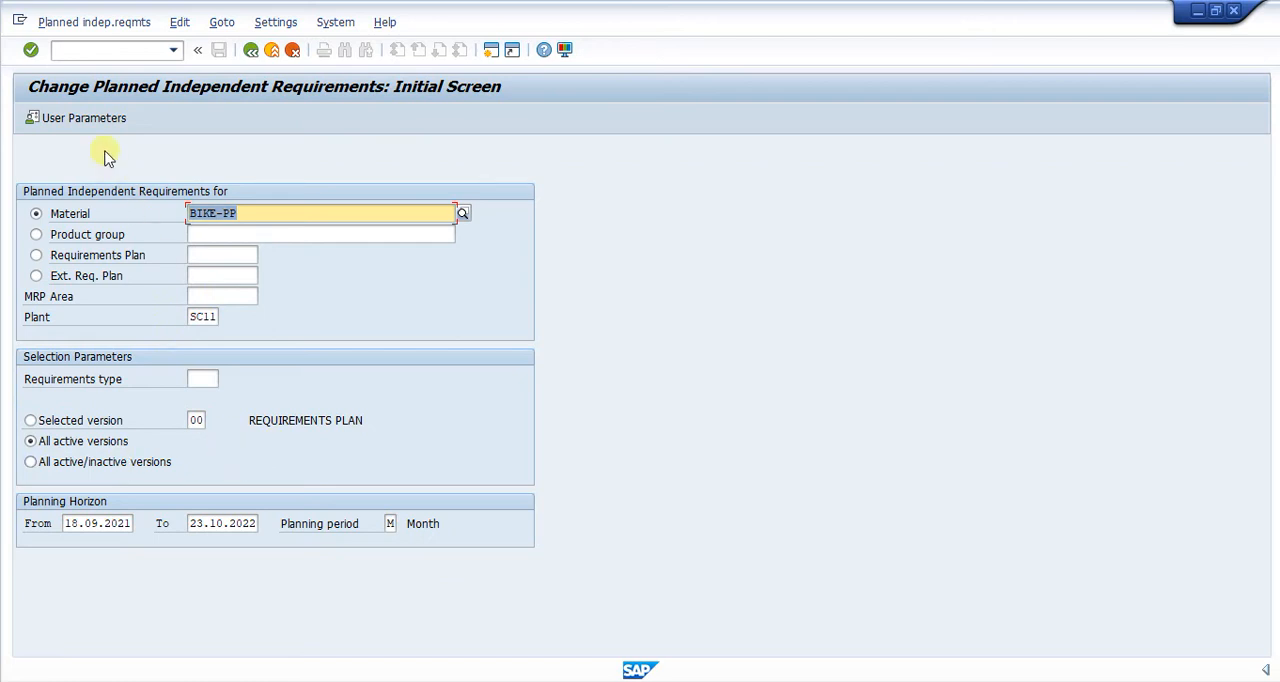
# - Leave the requirements transaction and display the stock/requirements list for BIKE-PP in plant SC11 with MD04
pyautogui.click(77, 53)
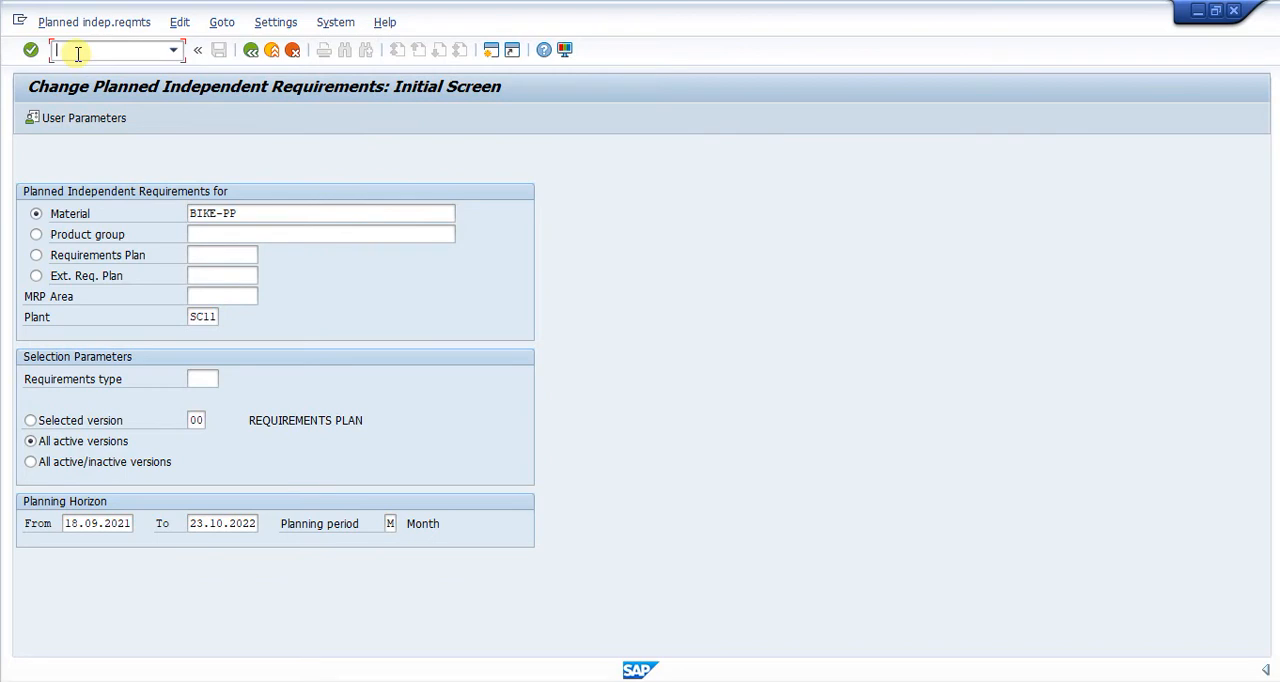
pyautogui.write('/n')
pyautogui.press('Return')
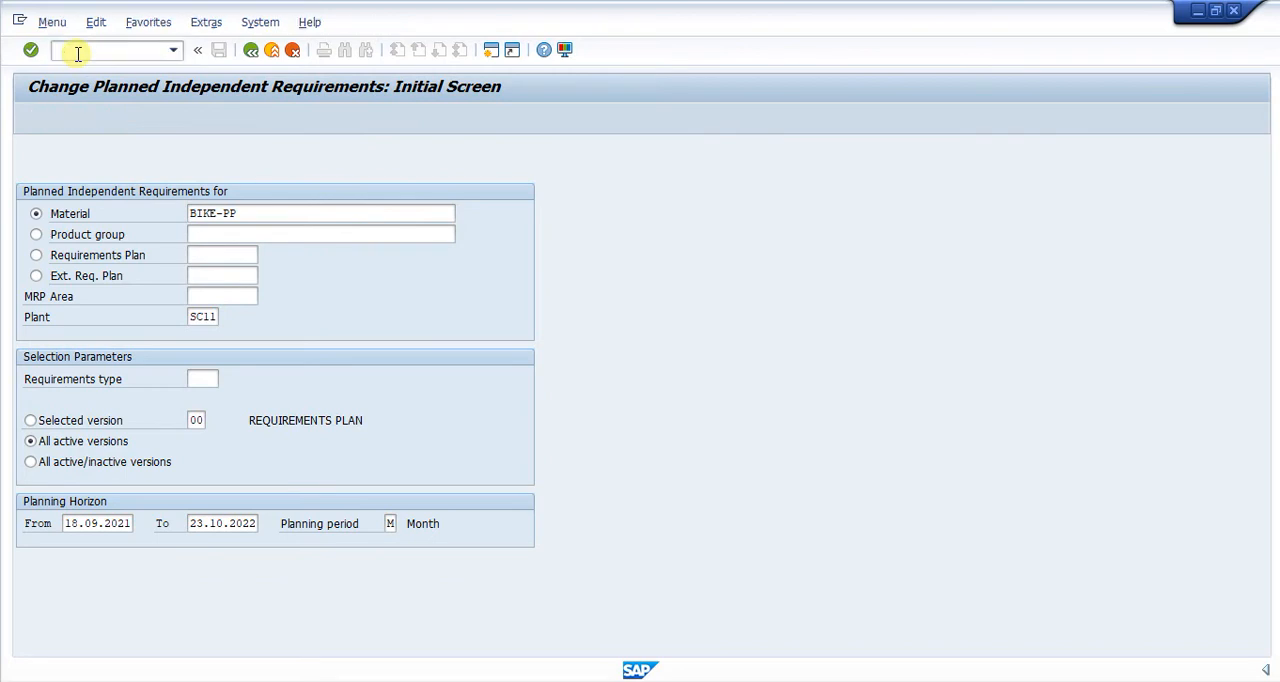
pyautogui.write('md04')
pyautogui.press('Return')
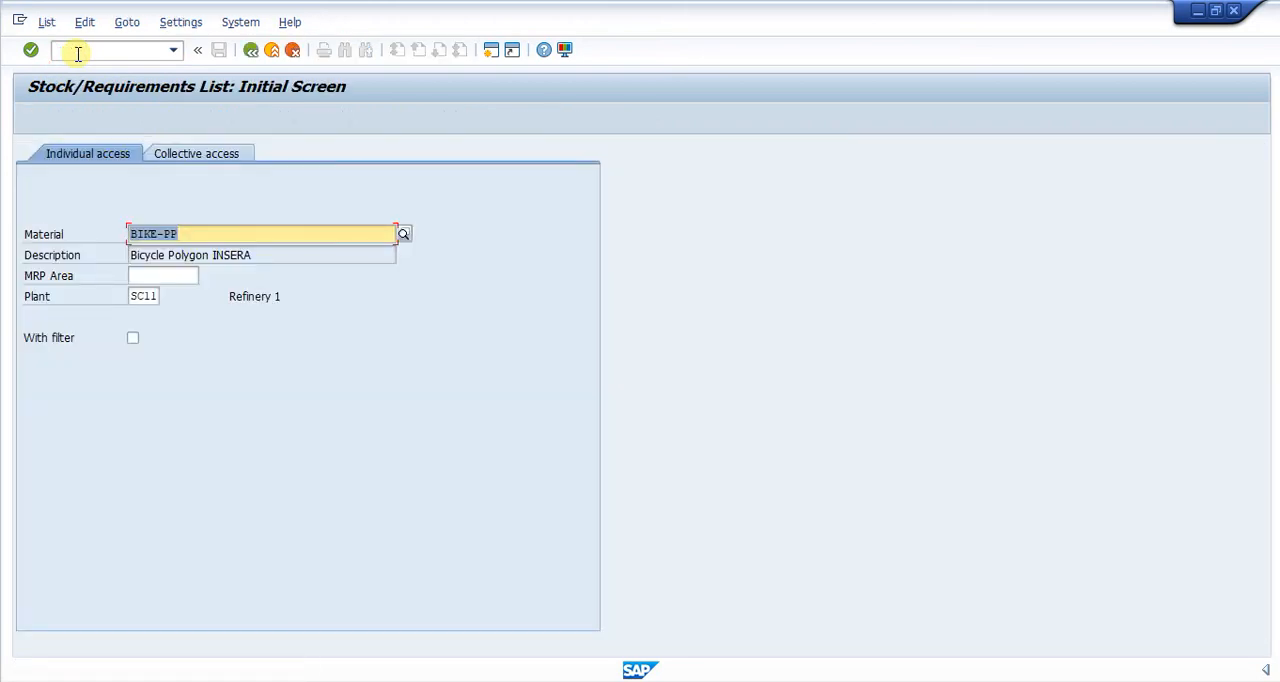
pyautogui.press('Return')
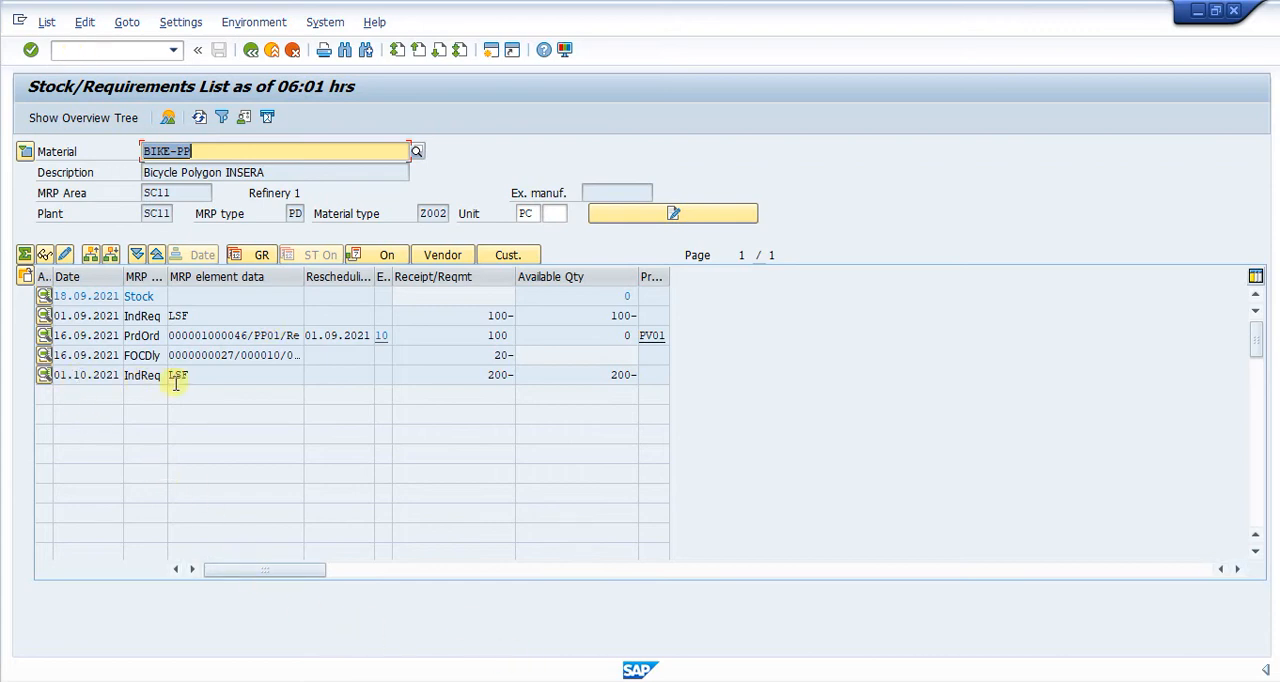
# - Examine the independent requirement row dated 01.10.2021 and the unit and material fields in the list header
pyautogui.click(209, 376)
pyautogui.click(450, 373)
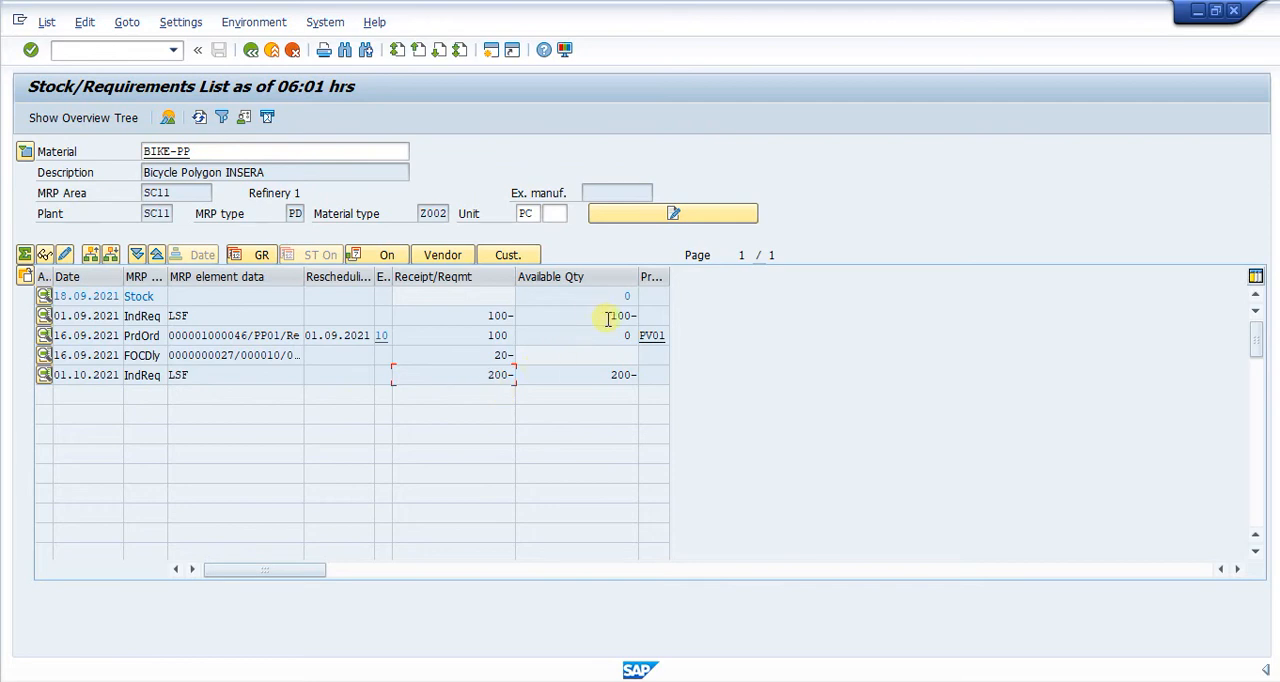
pyautogui.click(524, 213)
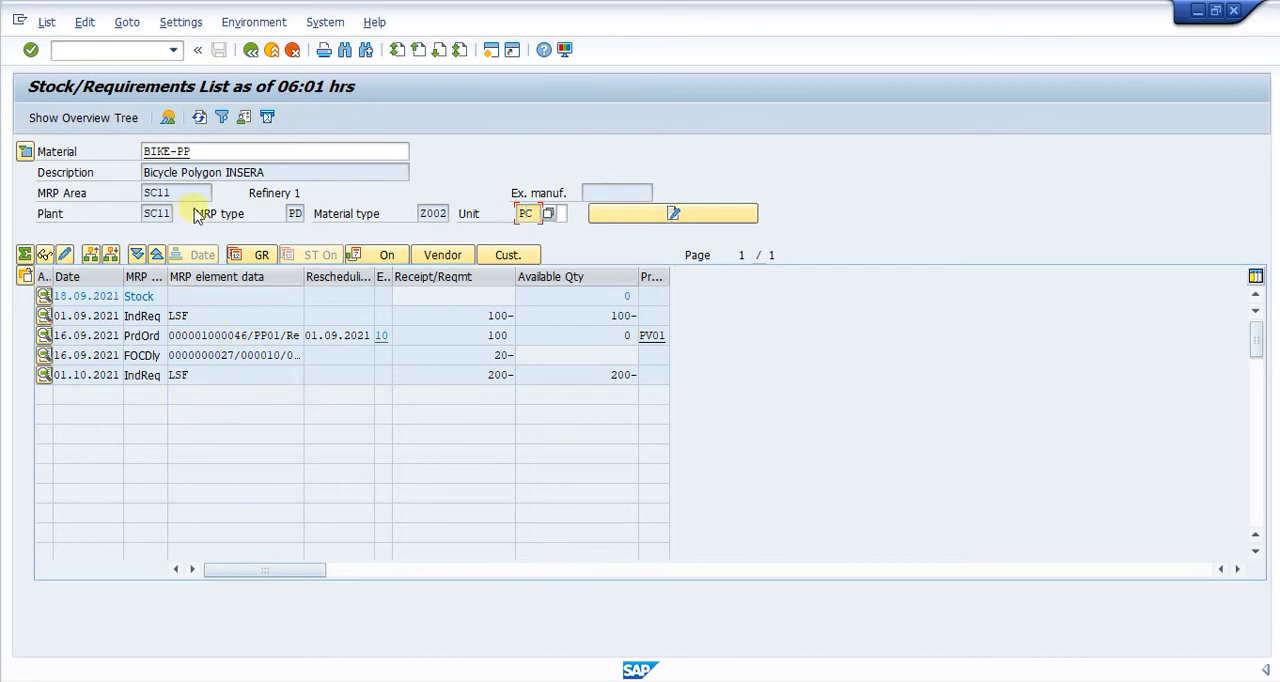
pyautogui.click(207, 150)
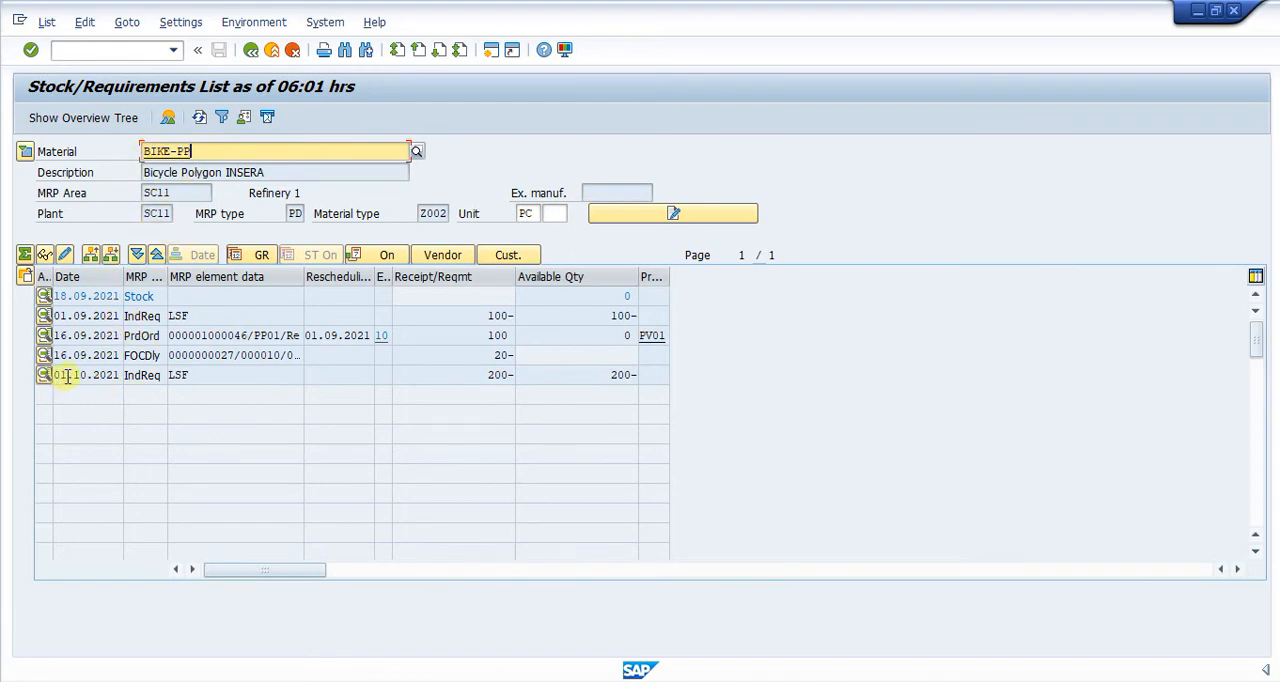
# - Examine the MRP element and element data of the independent requirement dated 01.10.2021
pyautogui.click(142, 375)
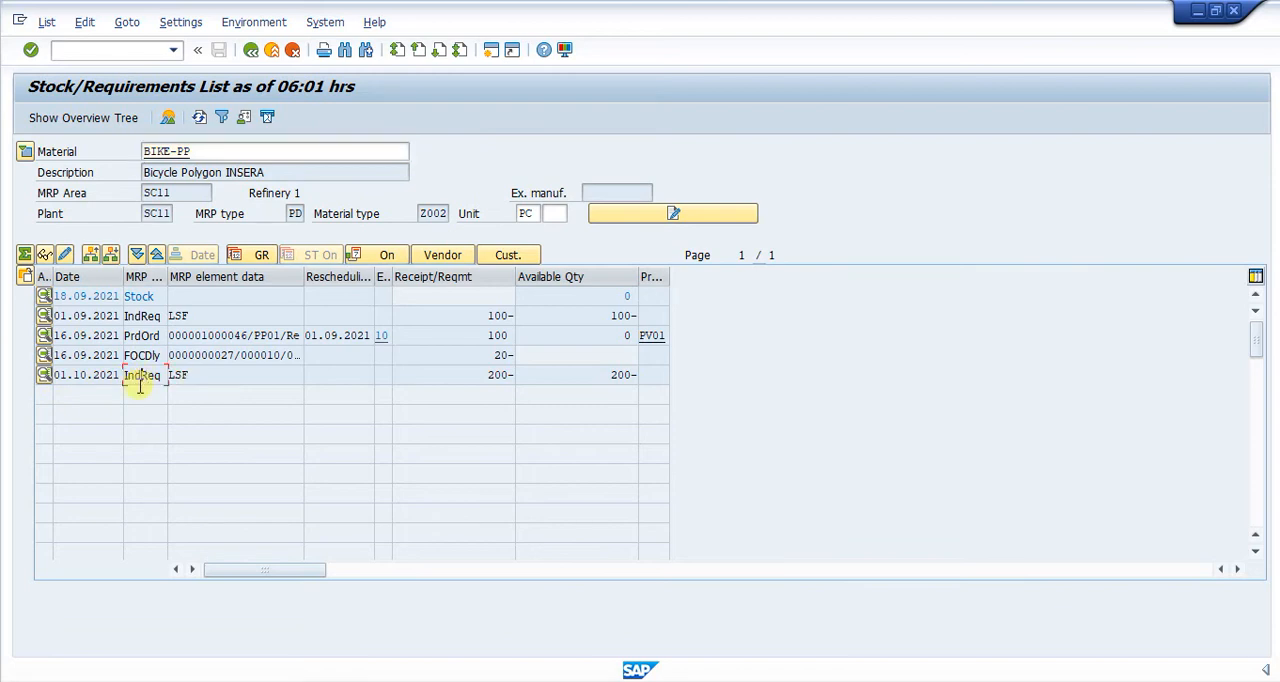
pyautogui.doubleClick(200, 376)
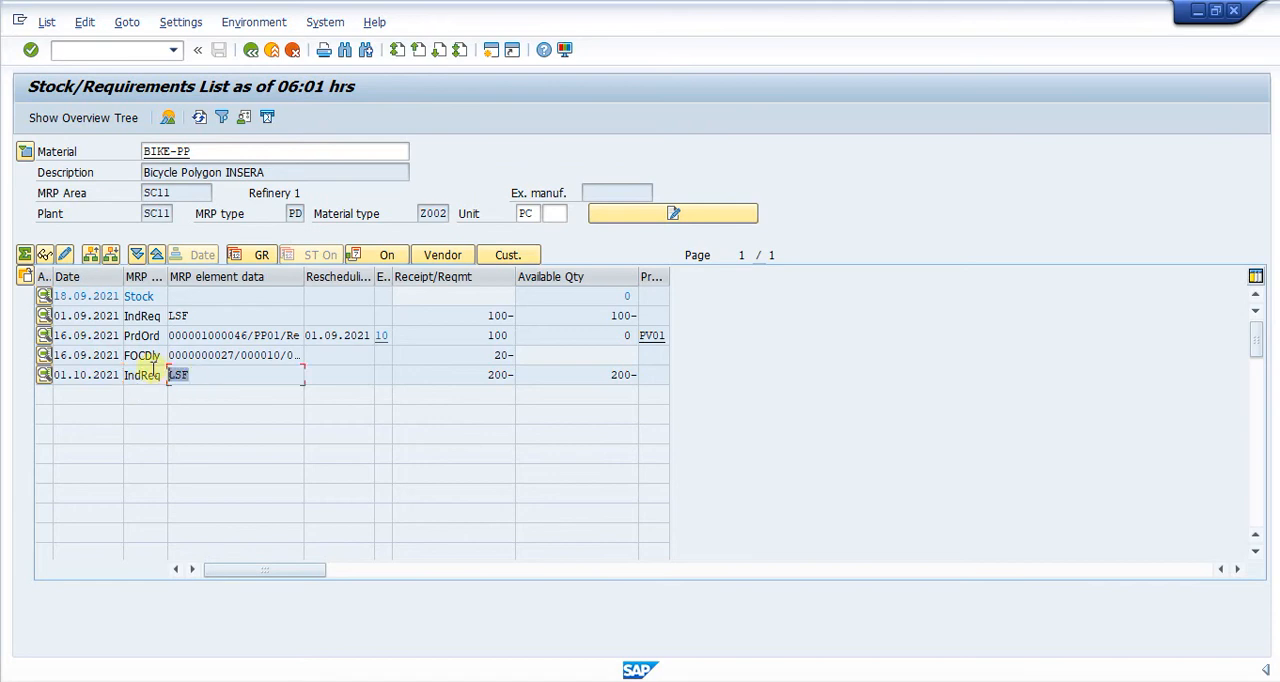
pyautogui.click(314, 372)
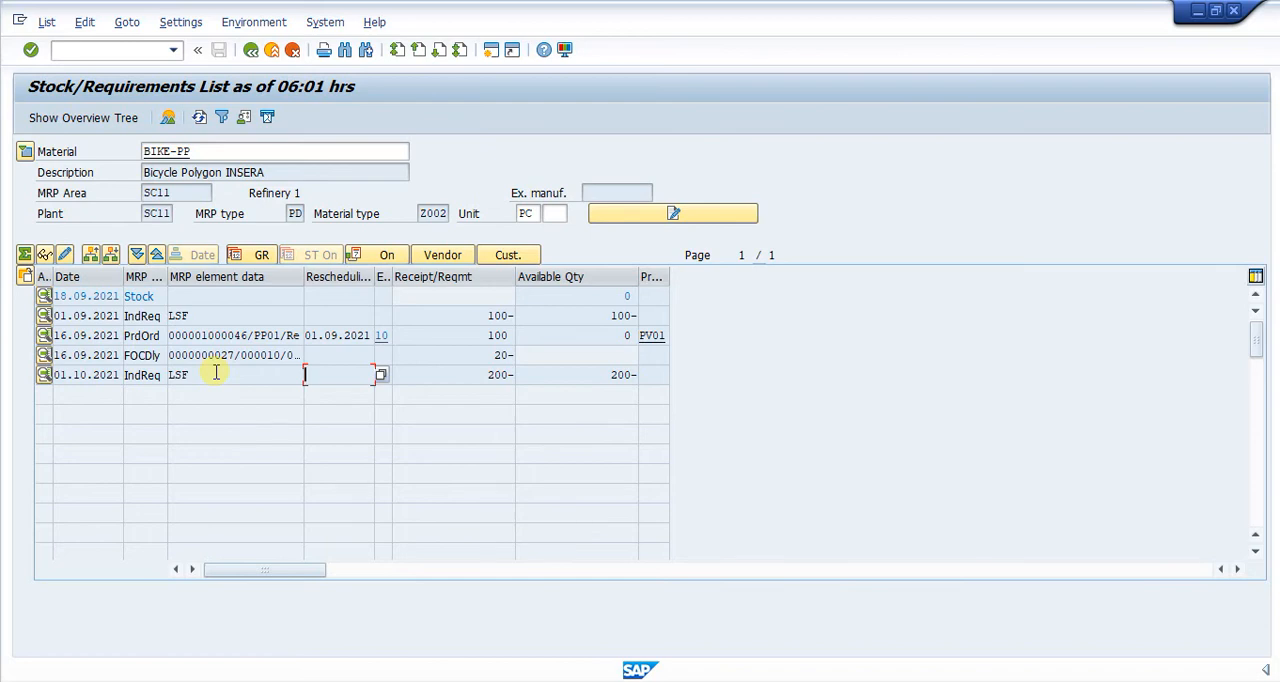
pyautogui.click(213, 377)
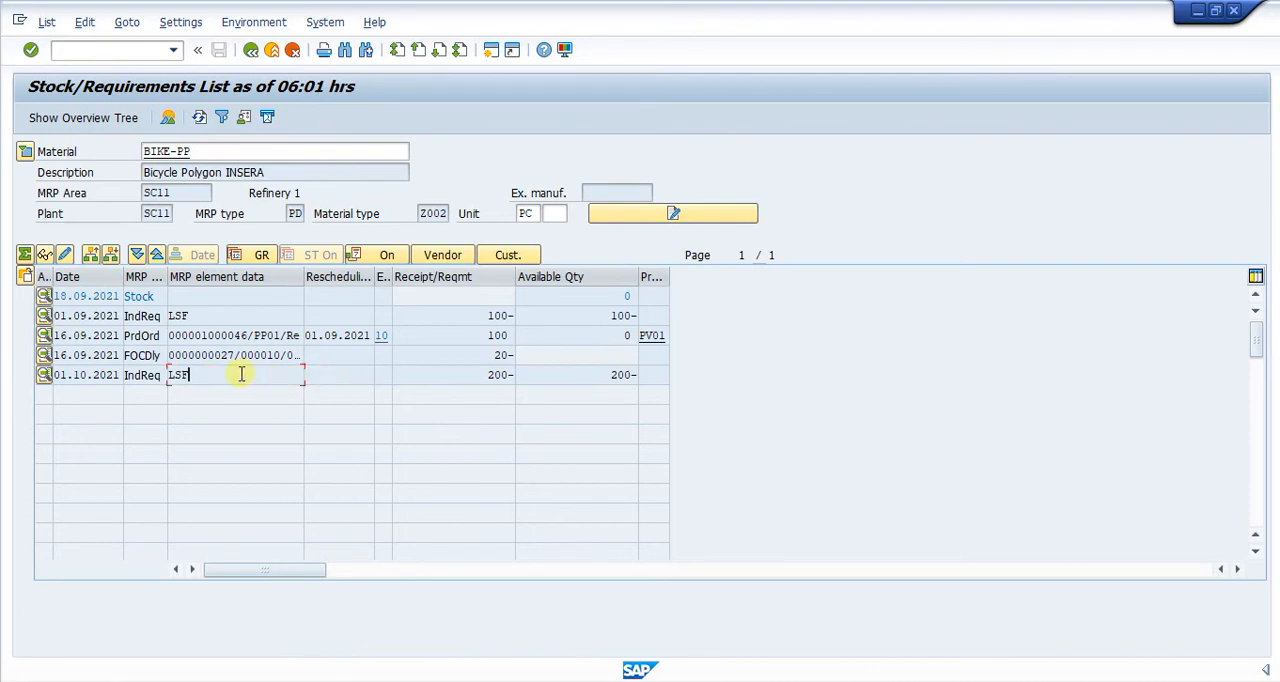
# - Expand BIKE-PP's header details, check the strategy group, procurement type and lot size data, and collapse the details again
pyautogui.click(25, 151)
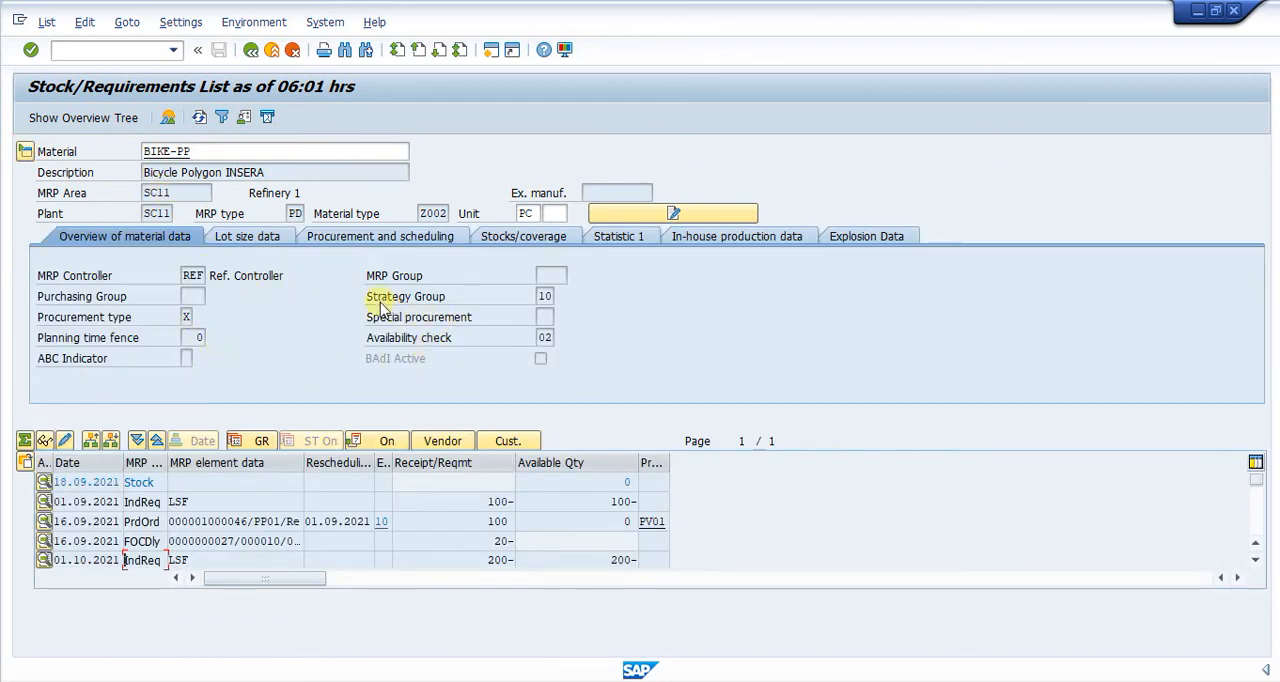
pyautogui.click(542, 295)
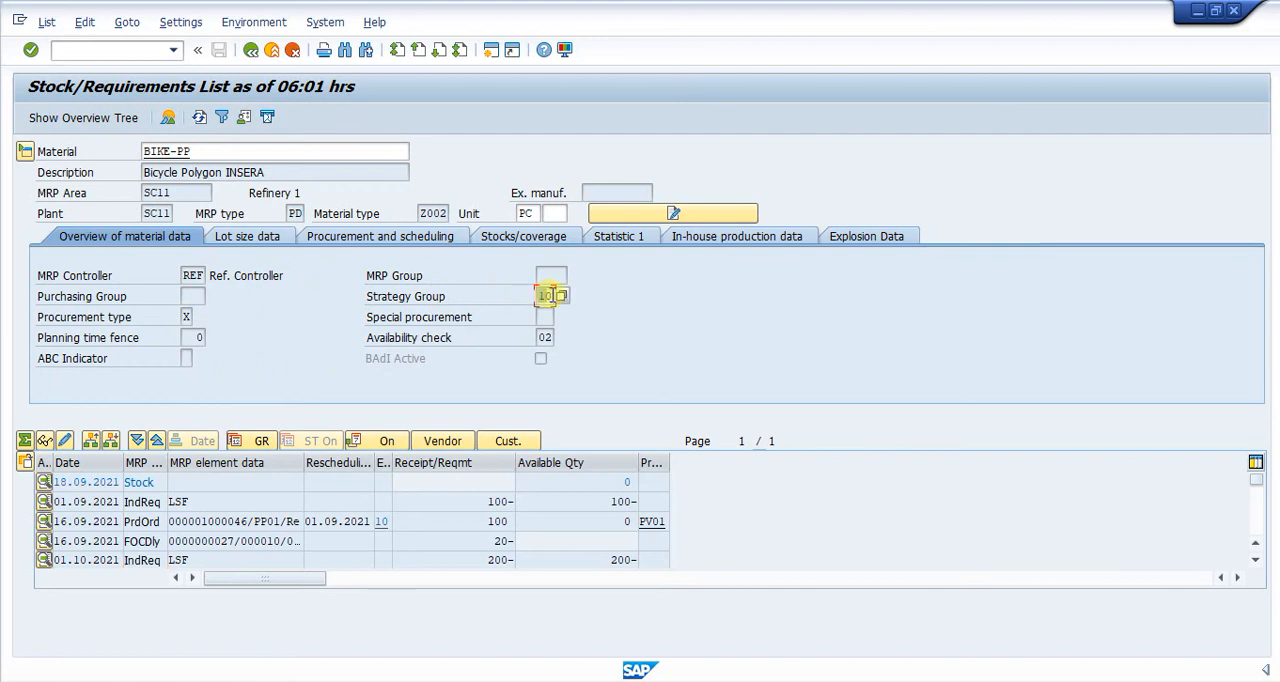
pyautogui.click(185, 317)
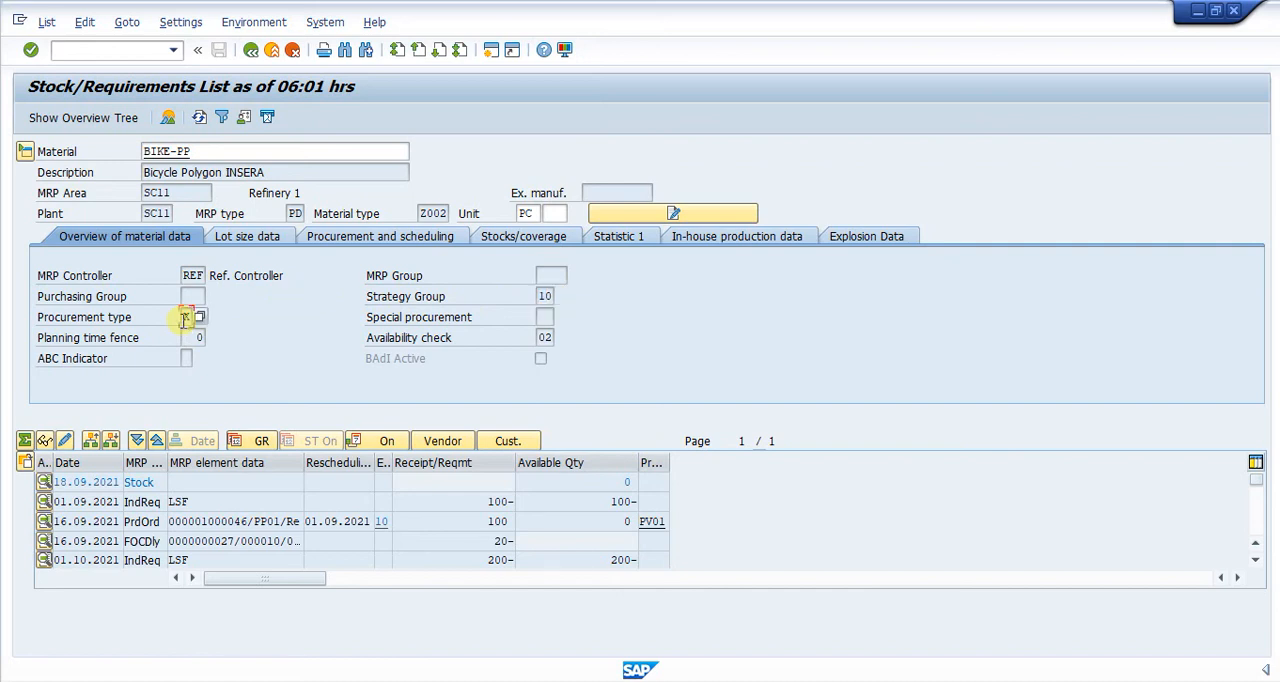
pyautogui.click(215, 236)
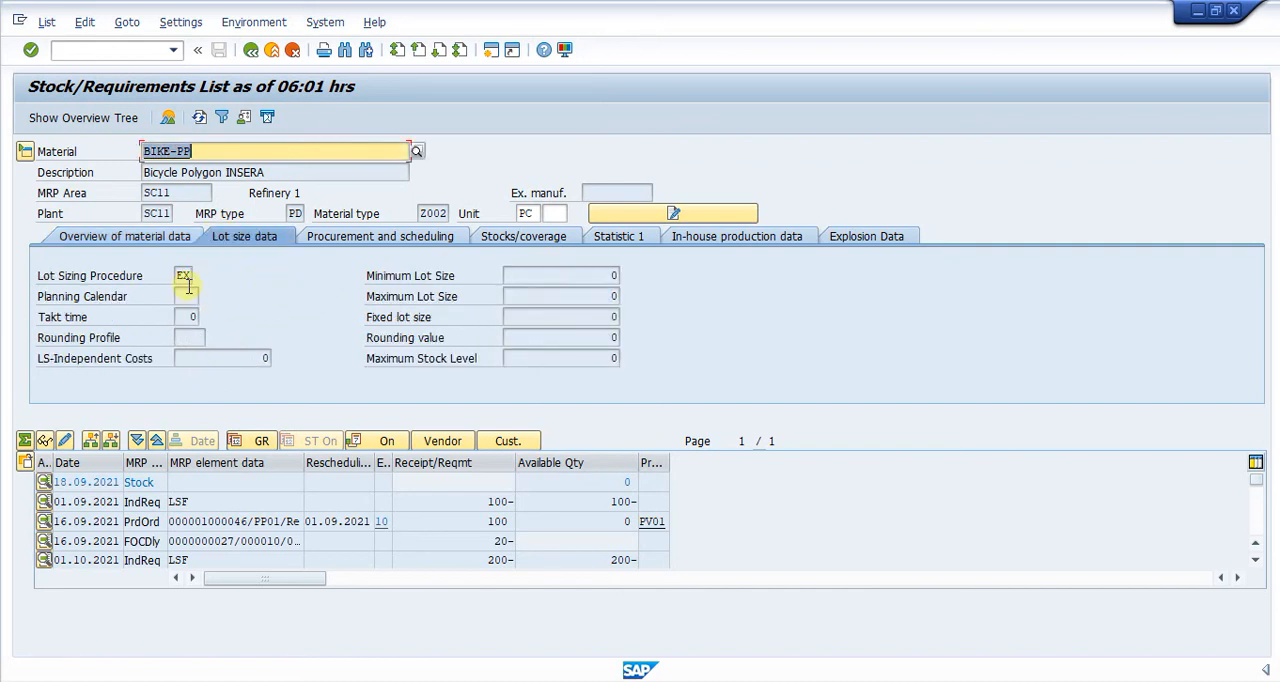
pyautogui.click(26, 154)
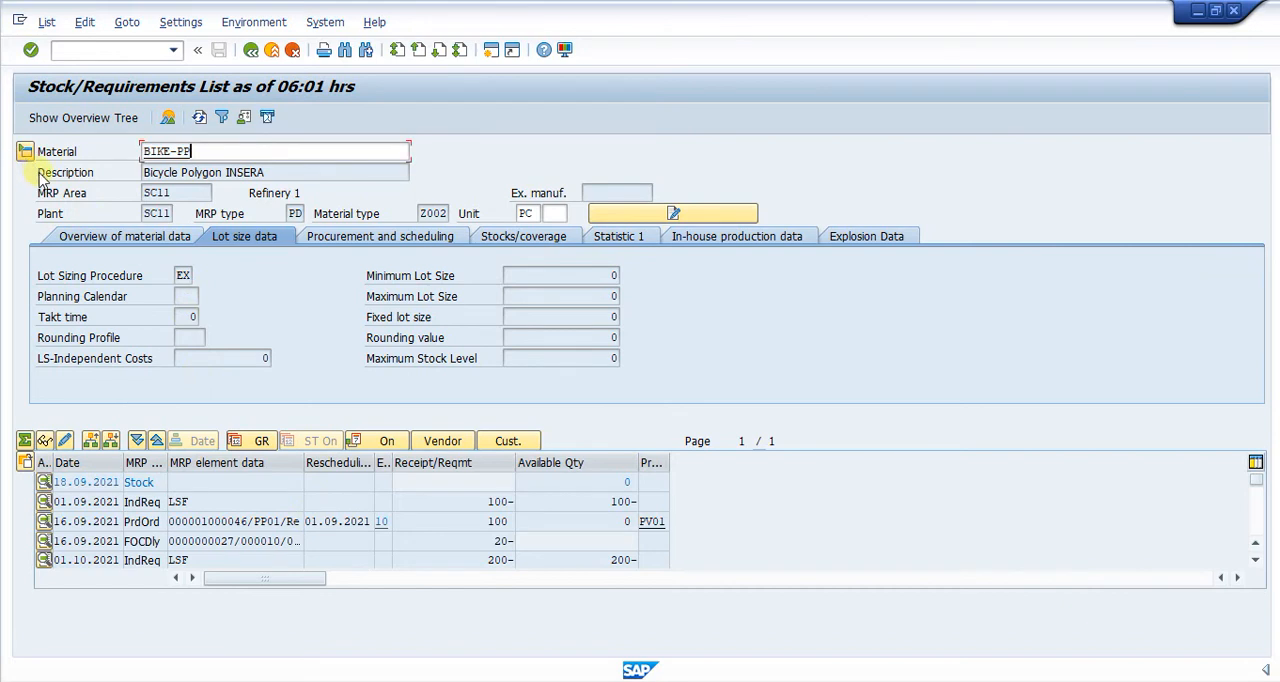
# - Compare the requirement quantity with the available quantity in the 01.10.2021 independent requirement row
pyautogui.click(225, 378)
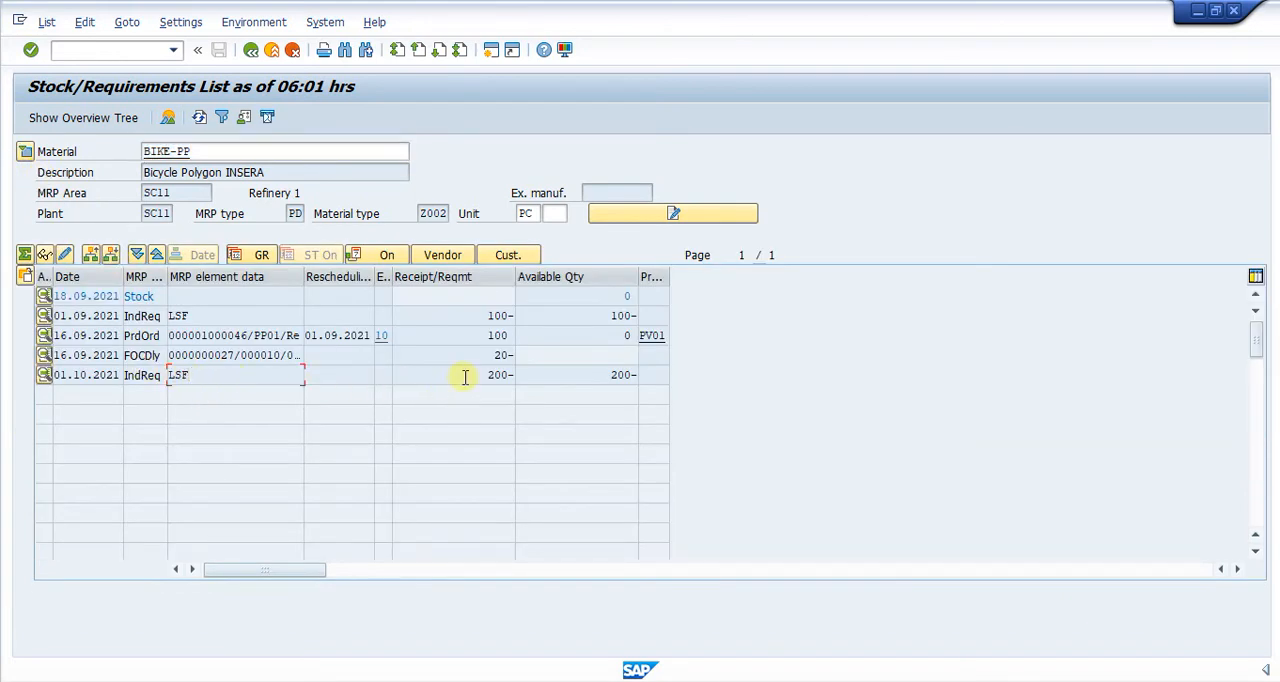
pyautogui.doubleClick(500, 374)
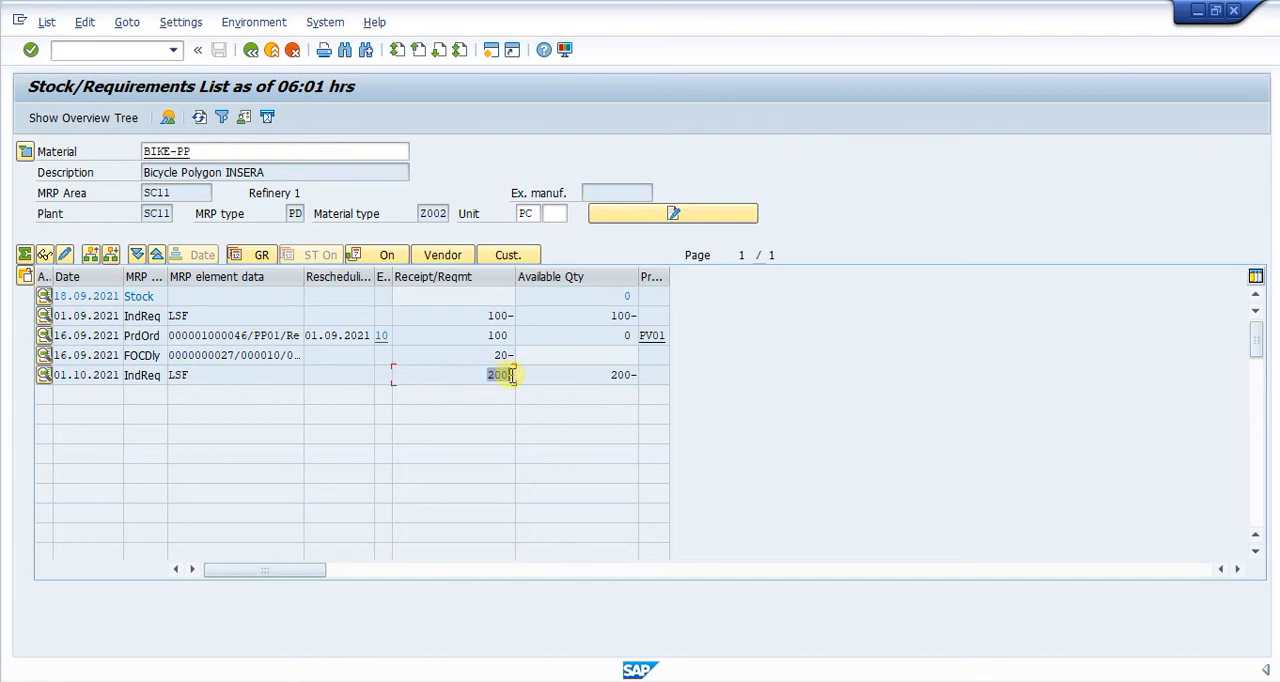
pyautogui.doubleClick(620, 374)
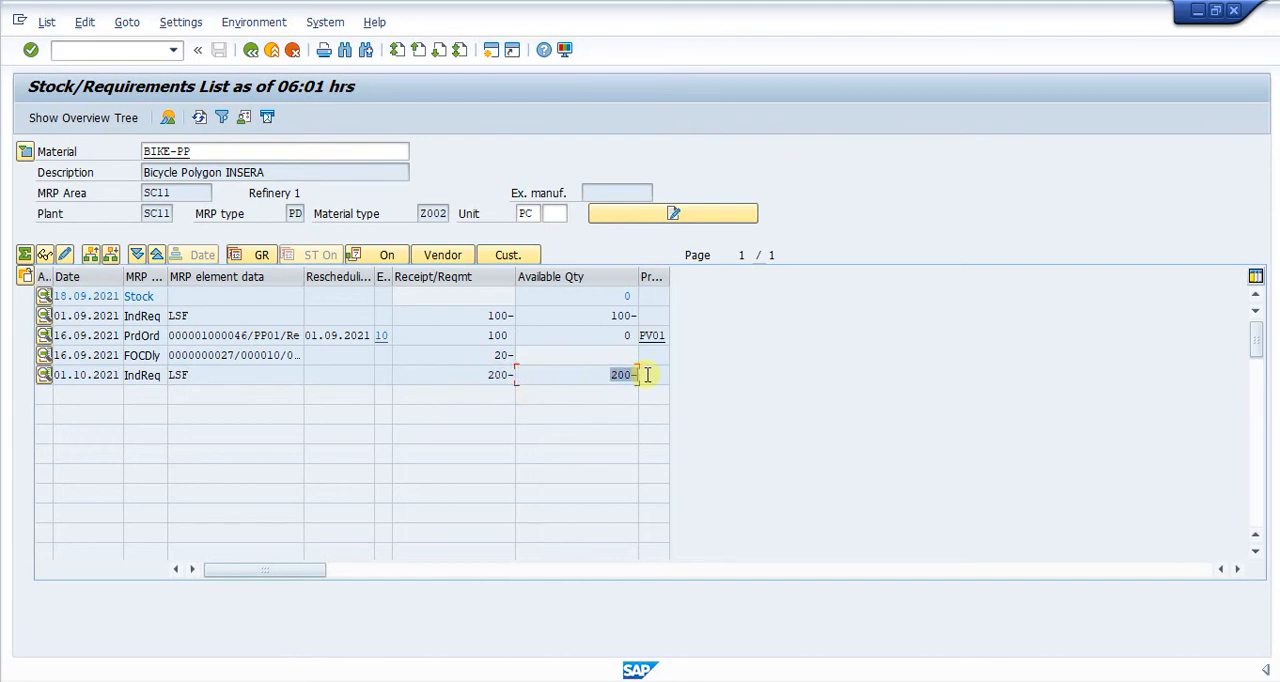
pyautogui.moveTo(476, 376); pyautogui.dragTo(514, 375)
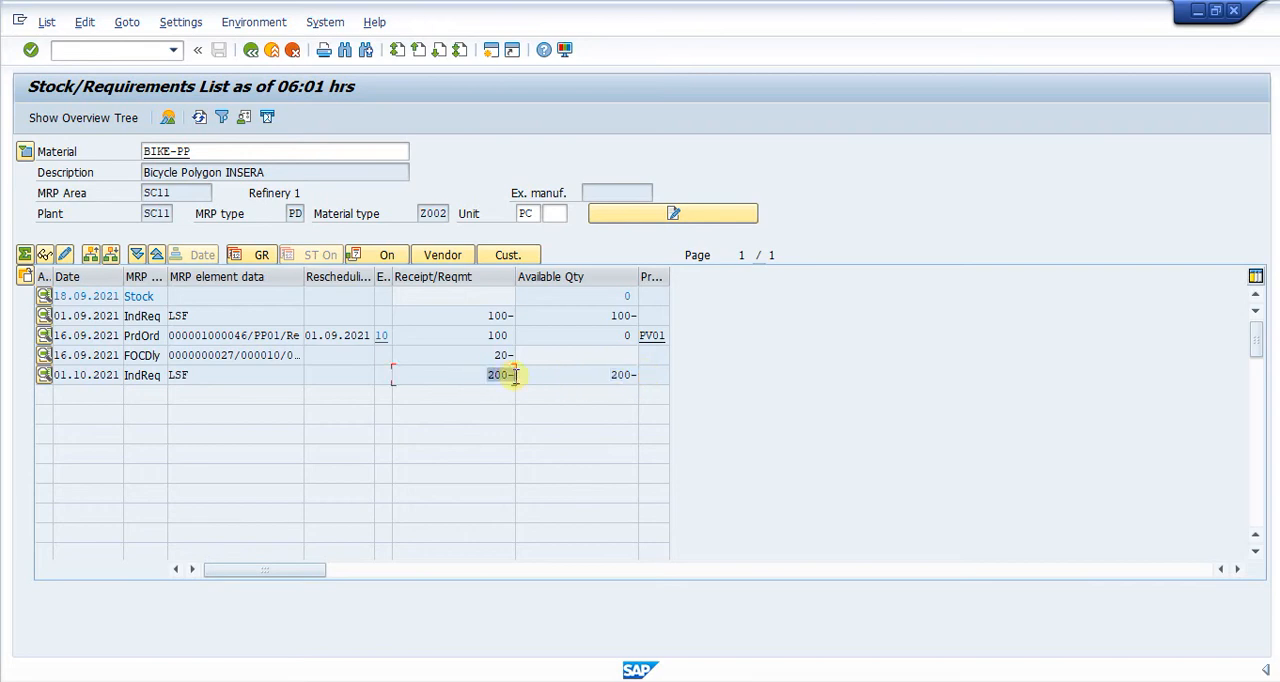
pyautogui.moveTo(600, 380); pyautogui.dragTo(651, 376)
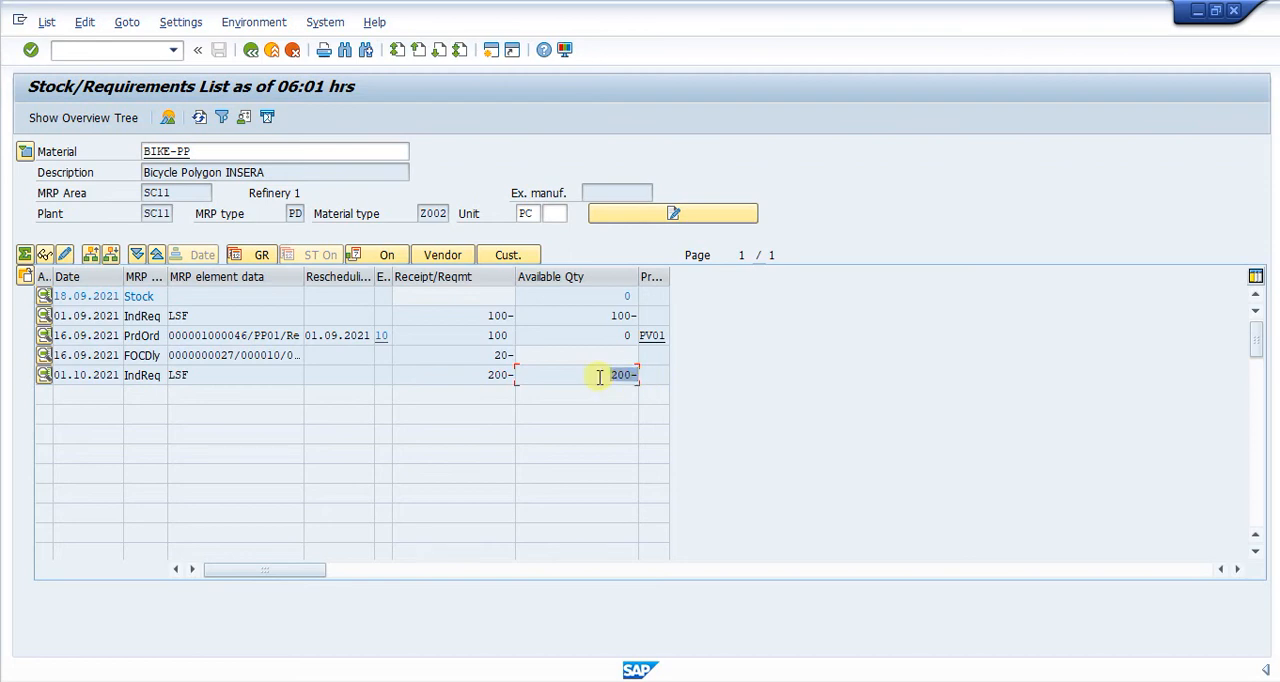
pyautogui.click(647, 375)
pyautogui.click(601, 375)
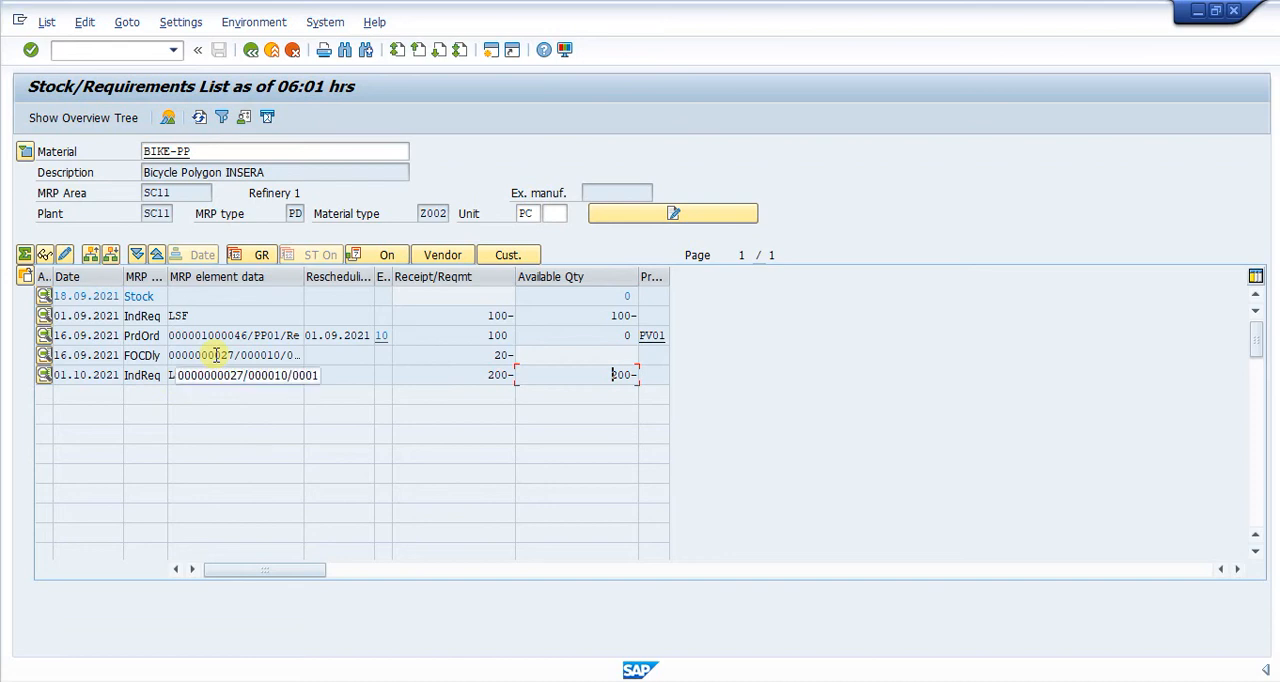
# - Open single-item, multi-level planning in a new session and check that BIKE-PP is the material entered
pyautogui.moveTo(203, 151); pyautogui.dragTo(5, 94)
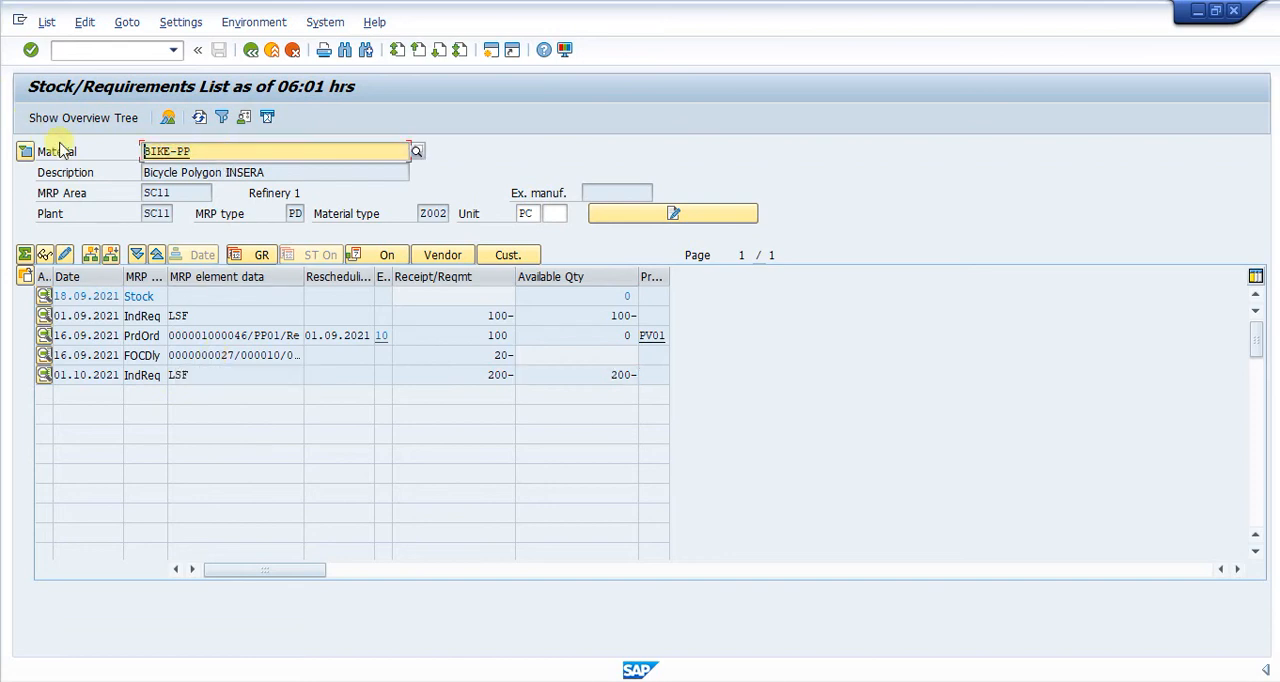
pyautogui.click(110, 50)
pyautogui.write('/omd02')
pyautogui.press('Return')
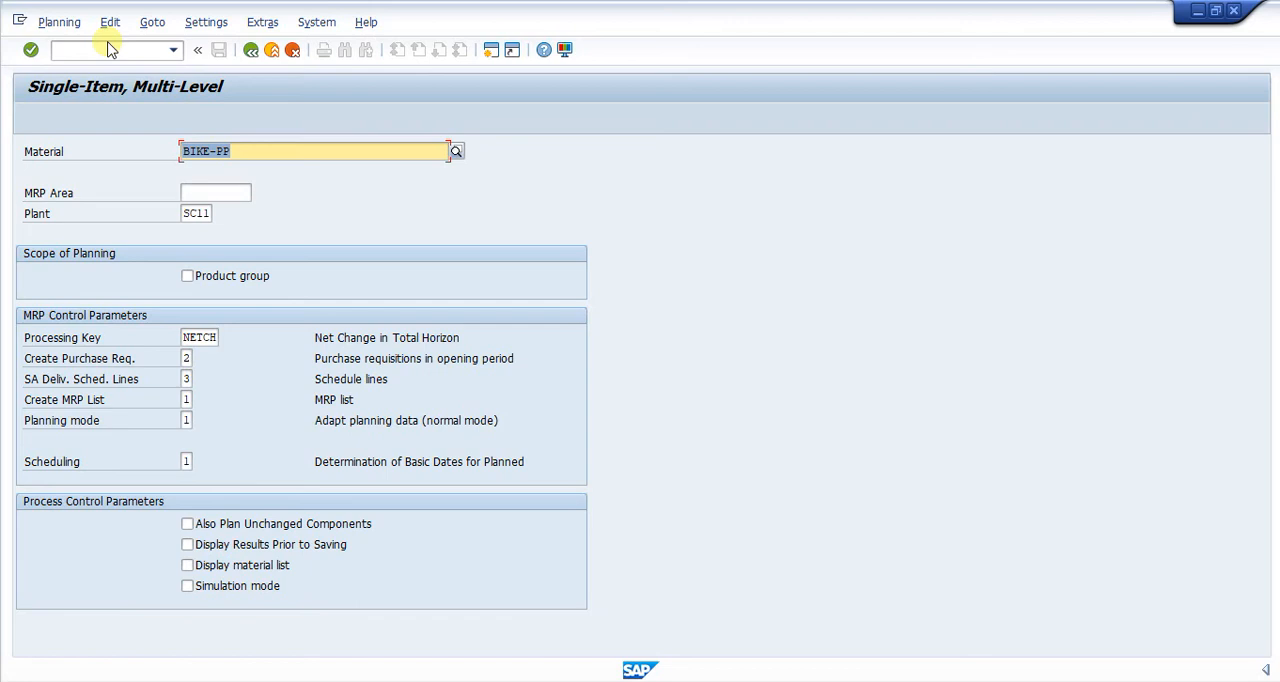
pyautogui.click(257, 150)
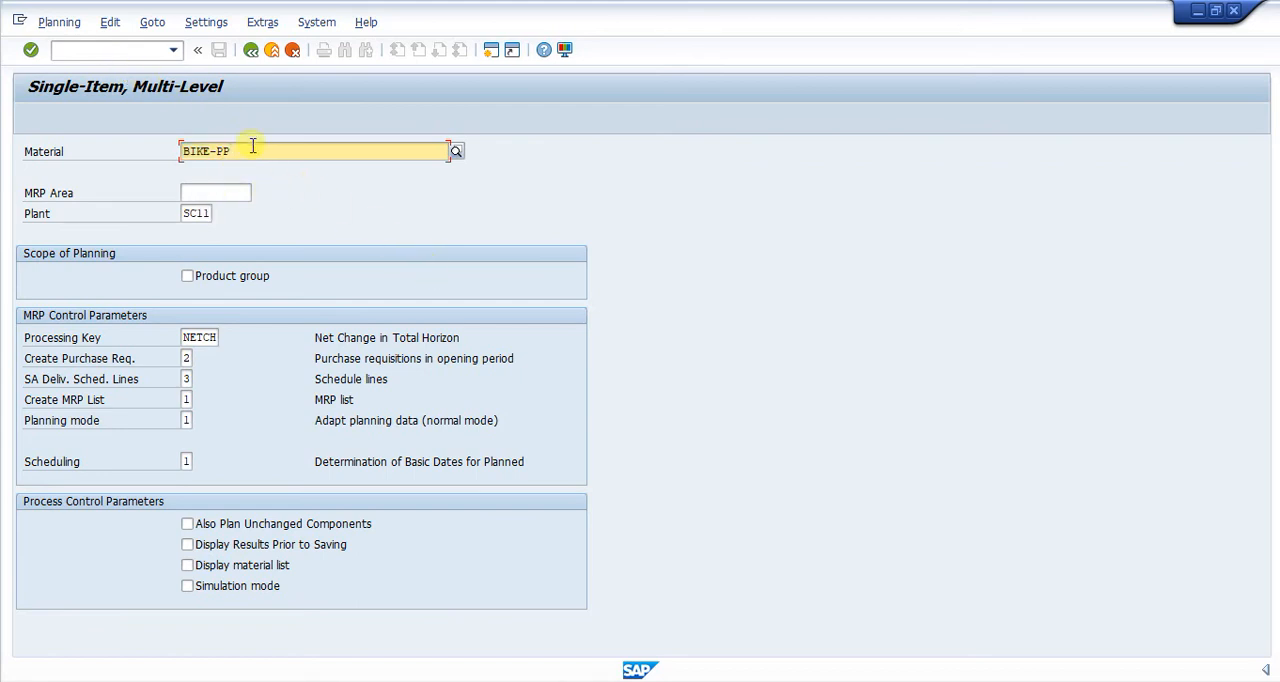
pyautogui.moveTo(253, 150); pyautogui.dragTo(131, 148)
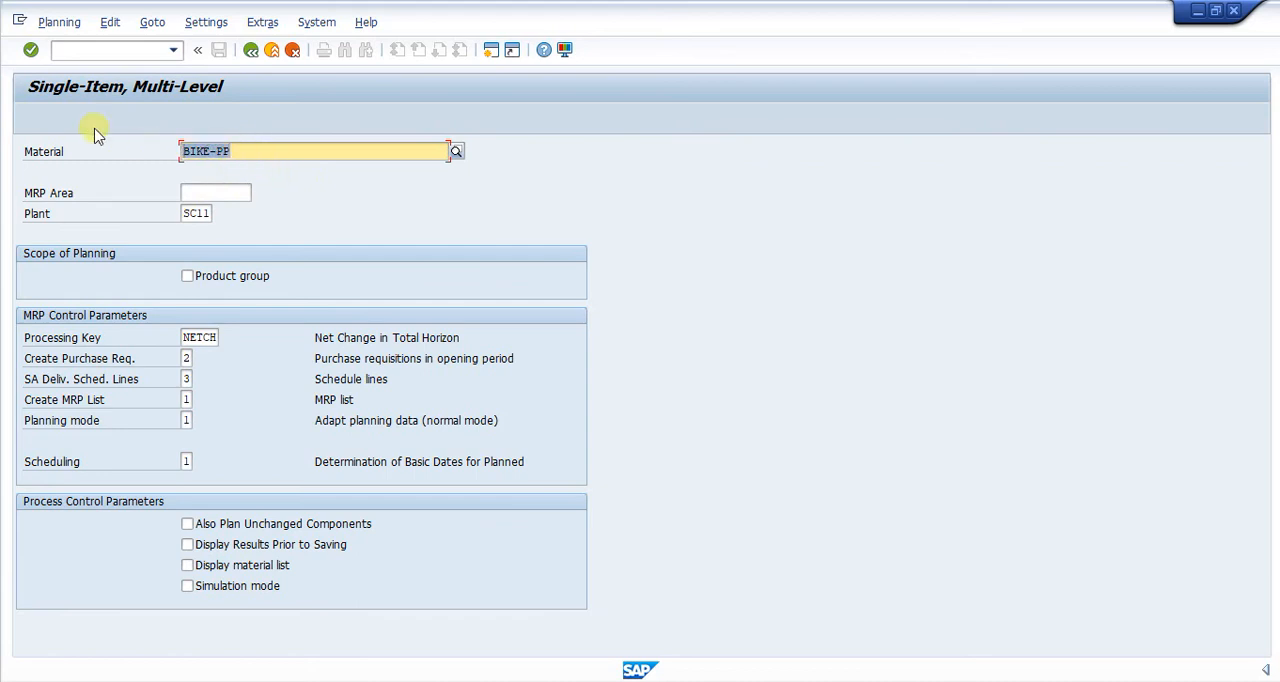
# - Show the initial screen of the plant-wide MRP Run with transaction MD01
pyautogui.click(90, 50)
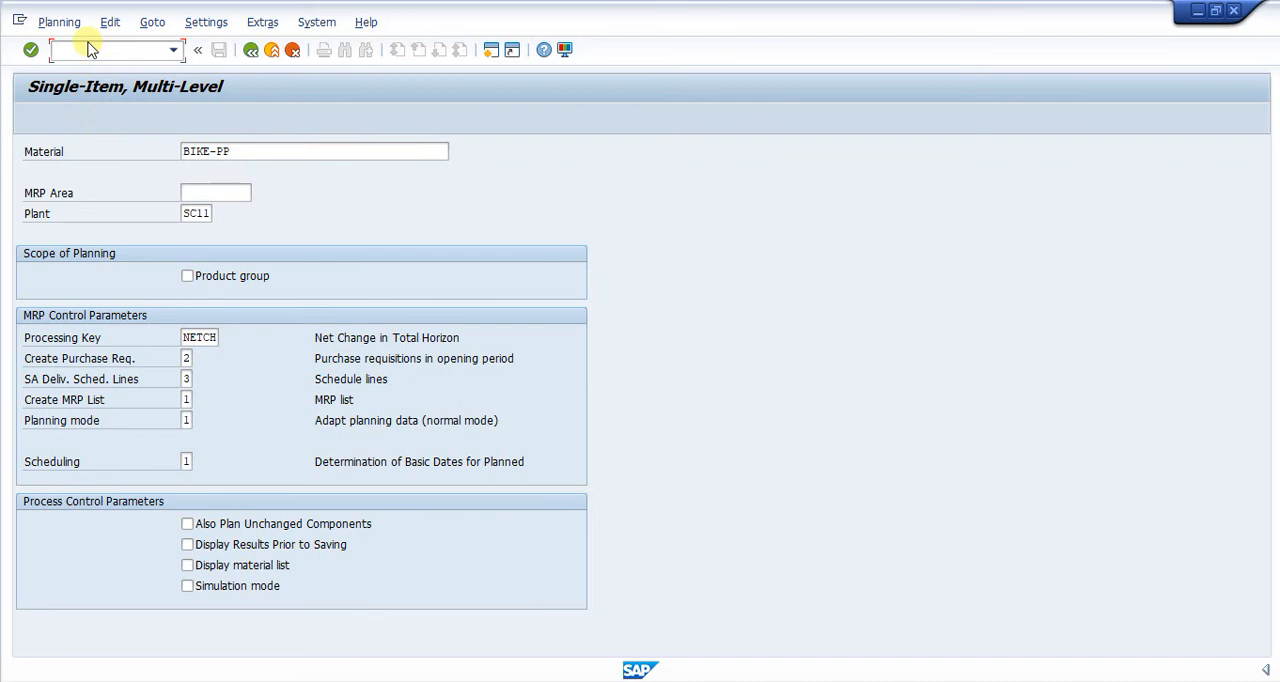
pyautogui.write('/nmd01')
pyautogui.press('Return')
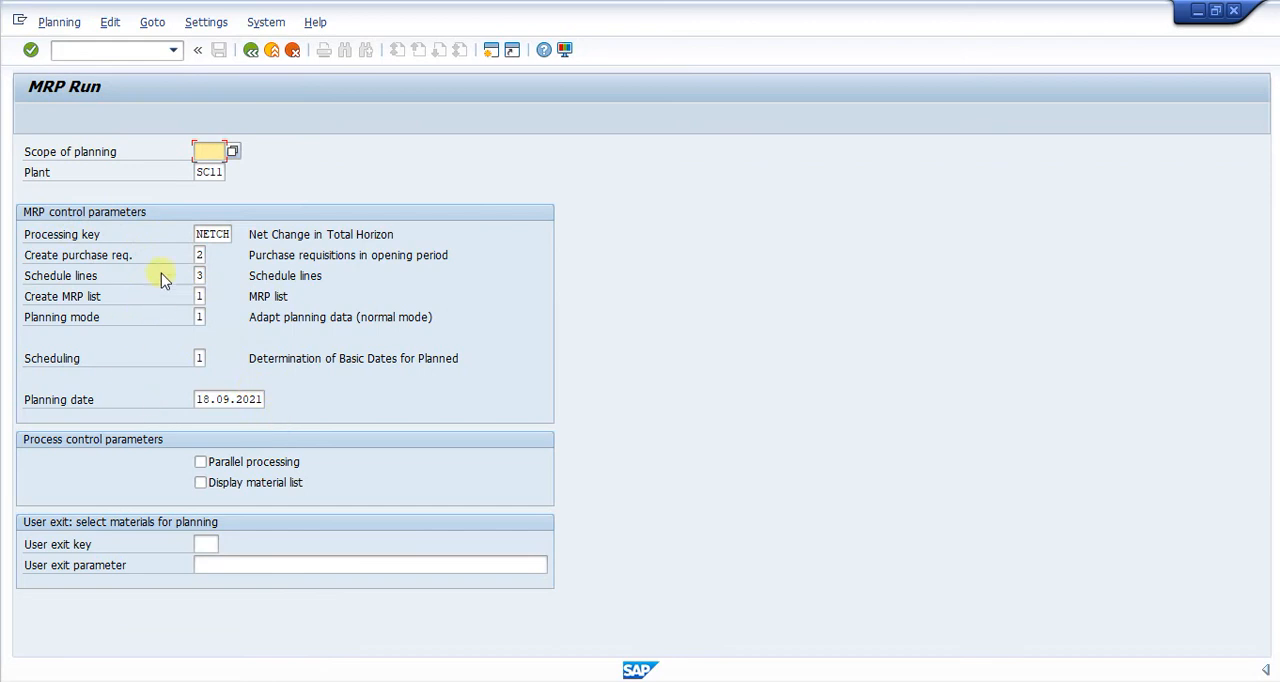
# - Show the multi-level make-to-order planning screen with transaction MD50 and check its sales order and item fields
pyautogui.click(100, 54)
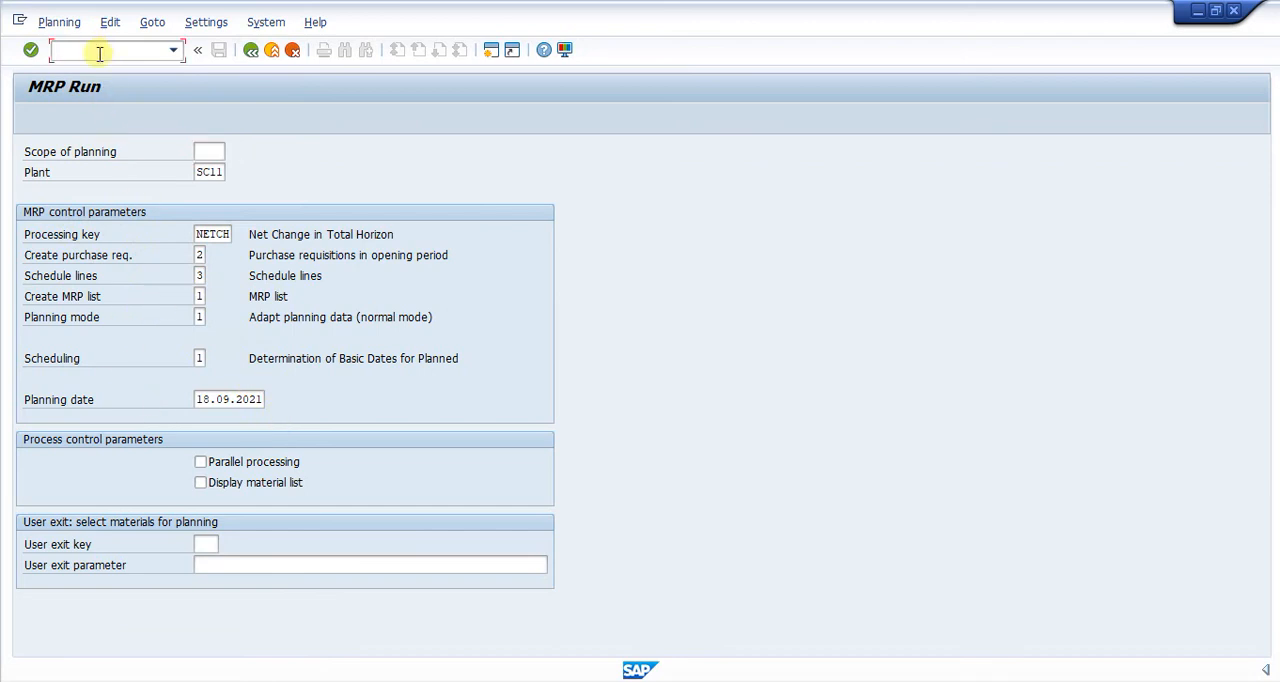
pyautogui.write('/nmd50')
pyautogui.press('Return')
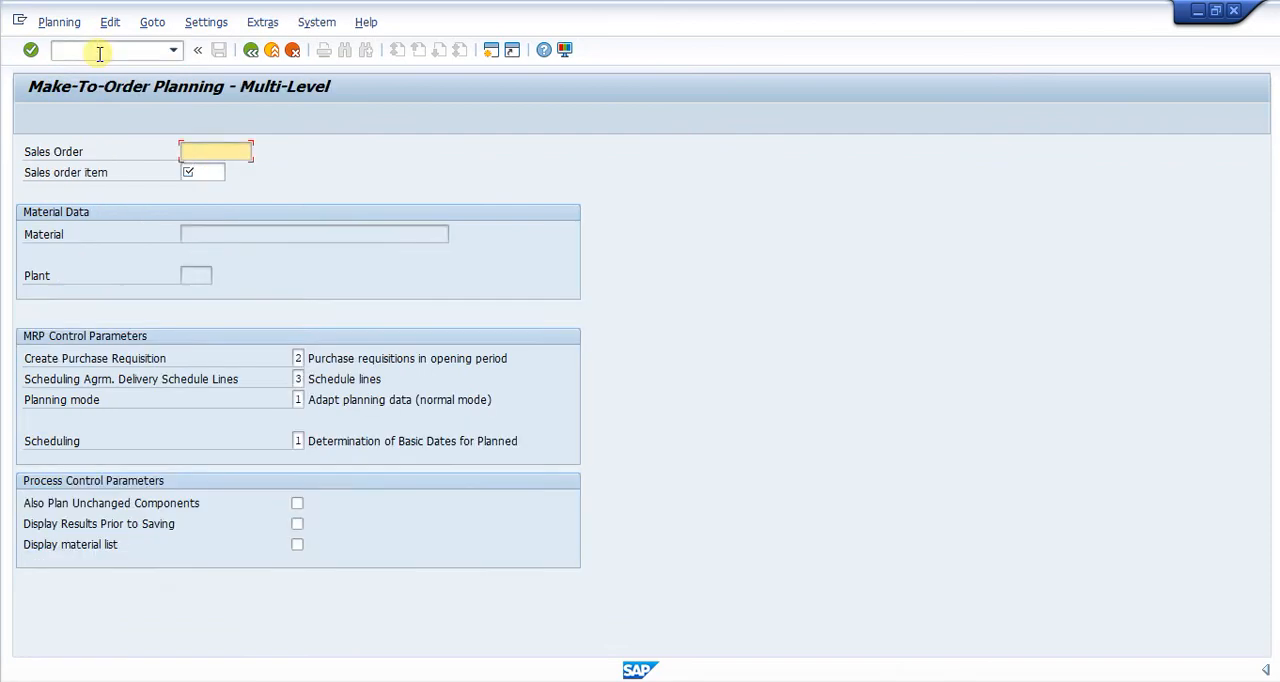
pyautogui.click(196, 173)
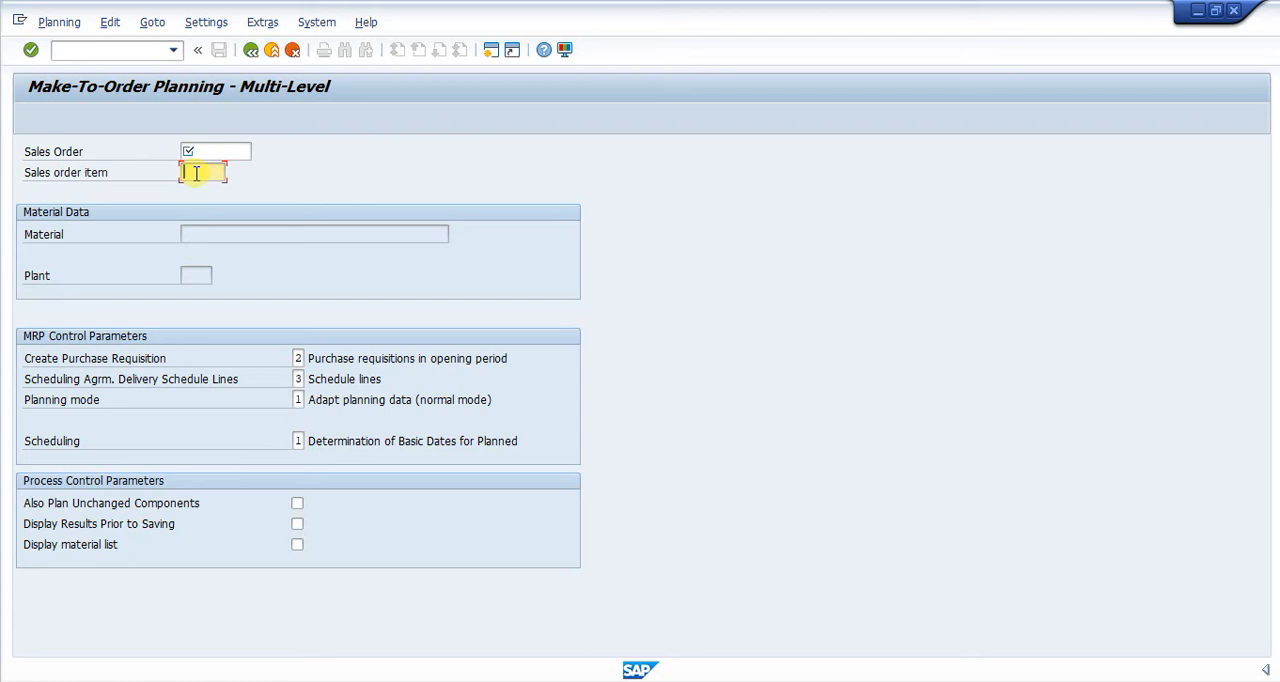
# - Return to single-item, multi-level planning and run MRP for BIKE-PP in plant SC11 with Create Purchase Req. 2 and Display material list enabled
pyautogui.click(100, 52)
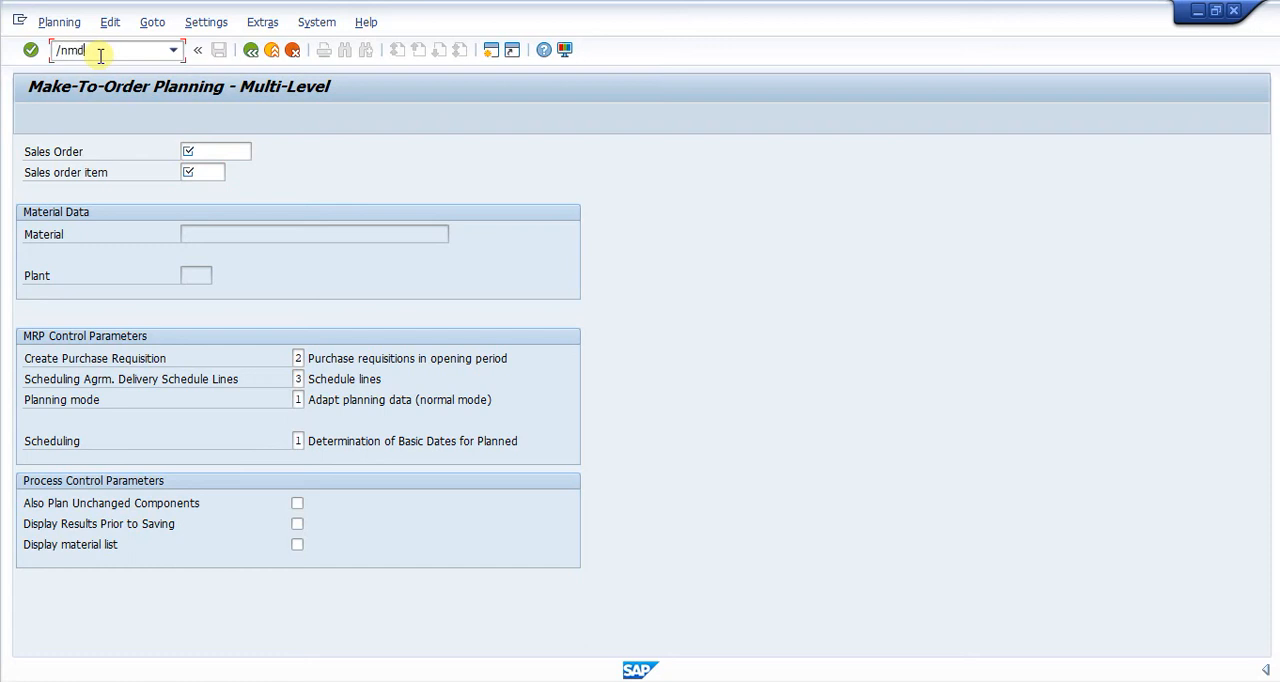
pyautogui.press('Return')
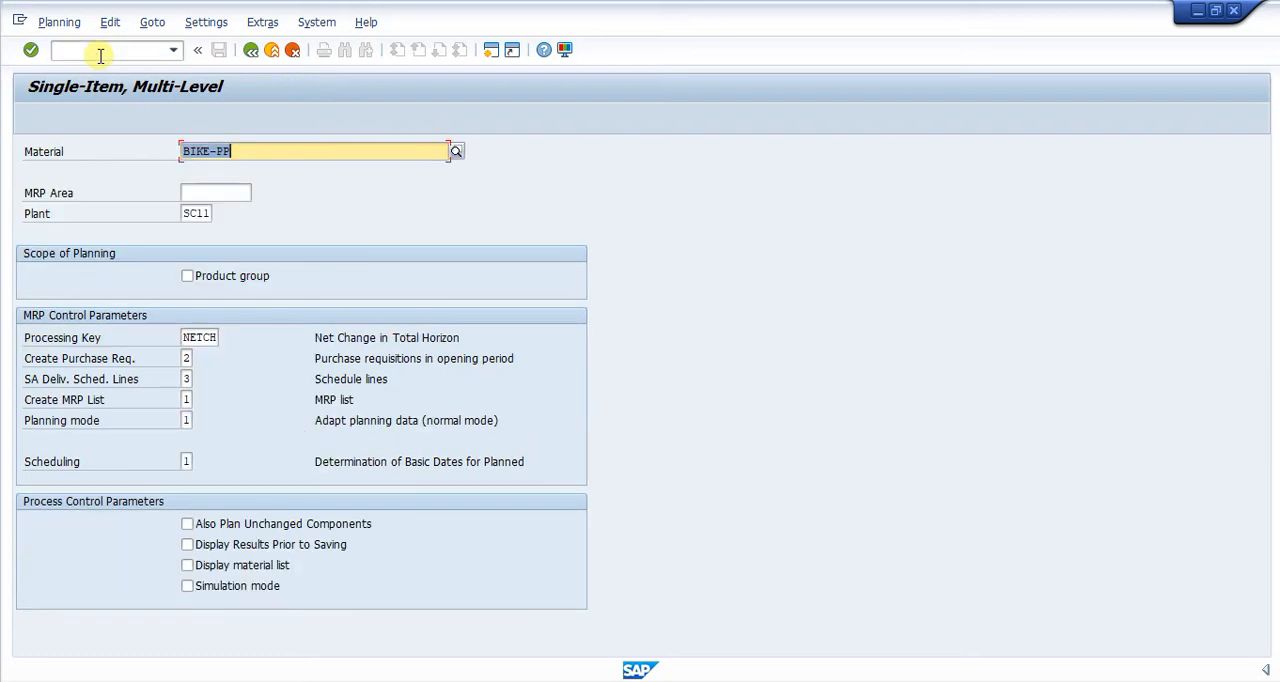
pyautogui.click(376, 152)
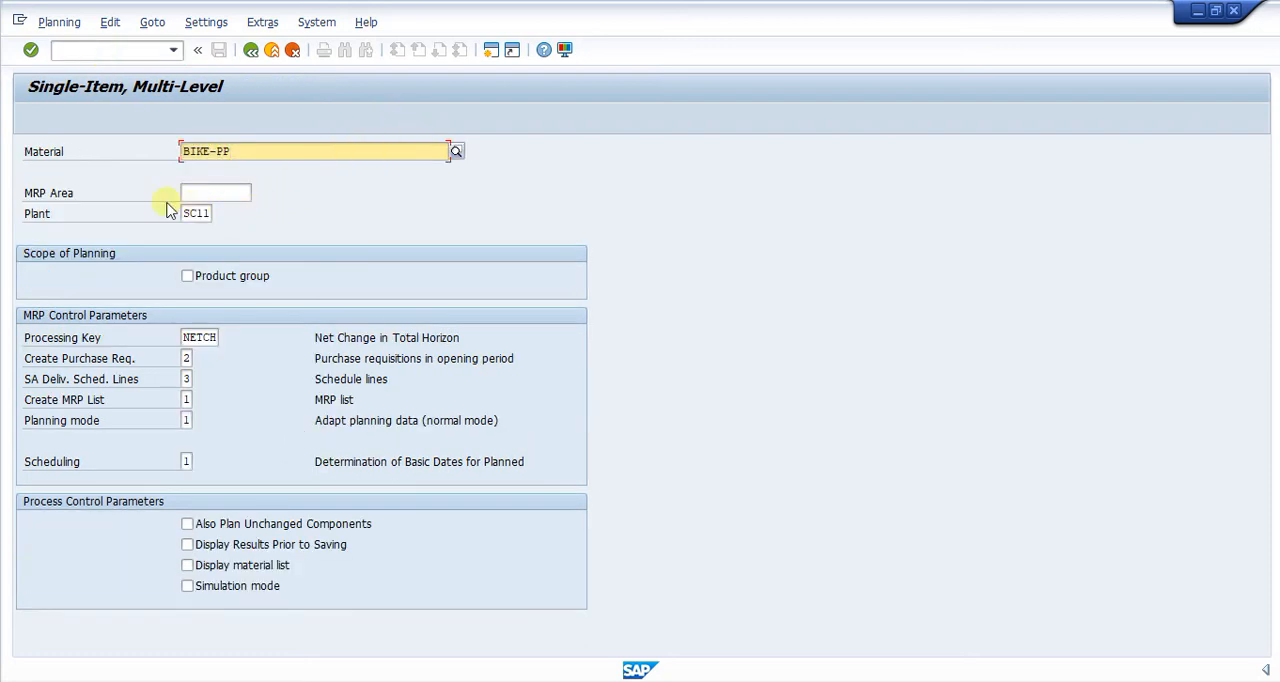
pyautogui.click(187, 359)
pyautogui.write('2')
pyautogui.click(188, 566)
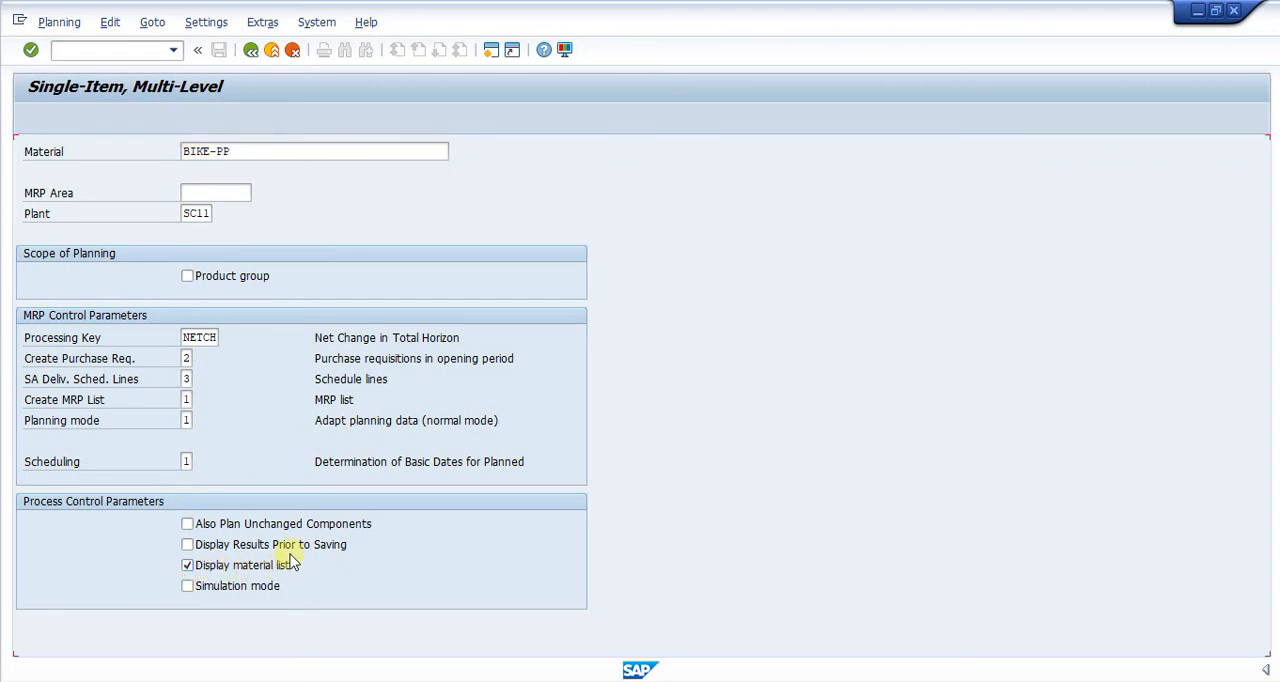
pyautogui.press('Return')
pyautogui.press('Return')
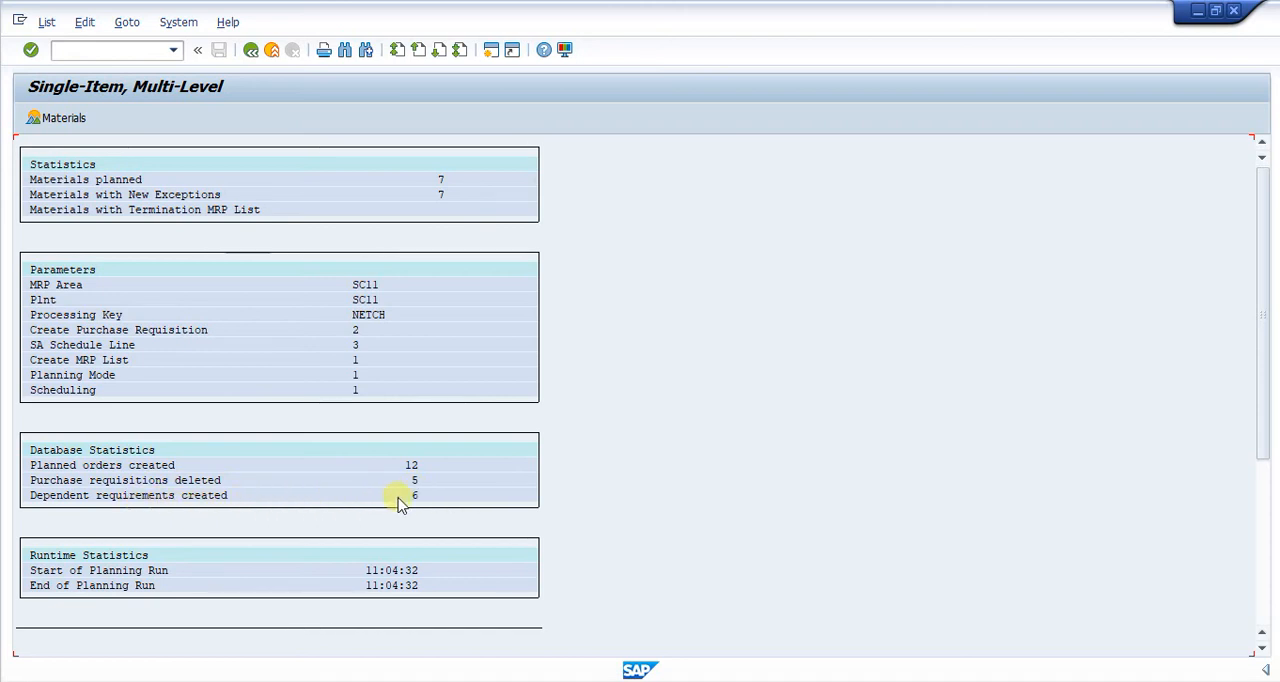
# - Review the planning run's parameters, database statistics and ranking list of planned materials
pyautogui.scroll(-4, 398, 503)
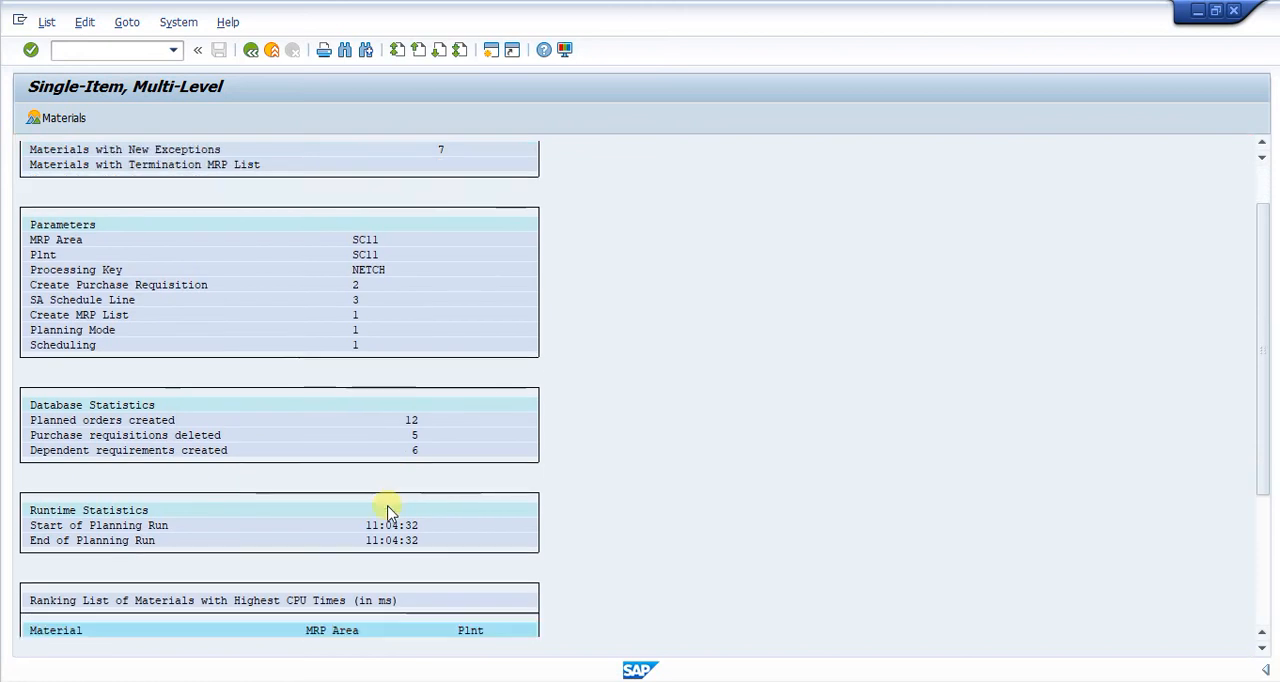
pyautogui.scroll(-3, 380, 540)
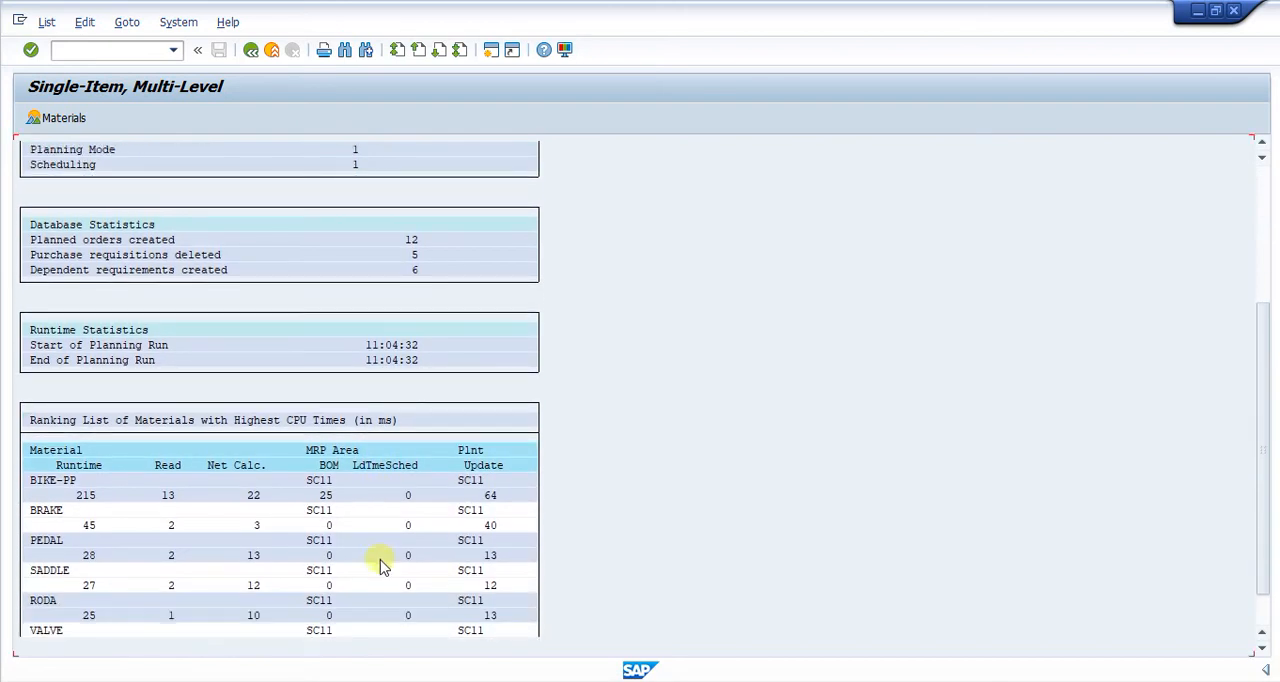
pyautogui.scroll(1, 380, 570)
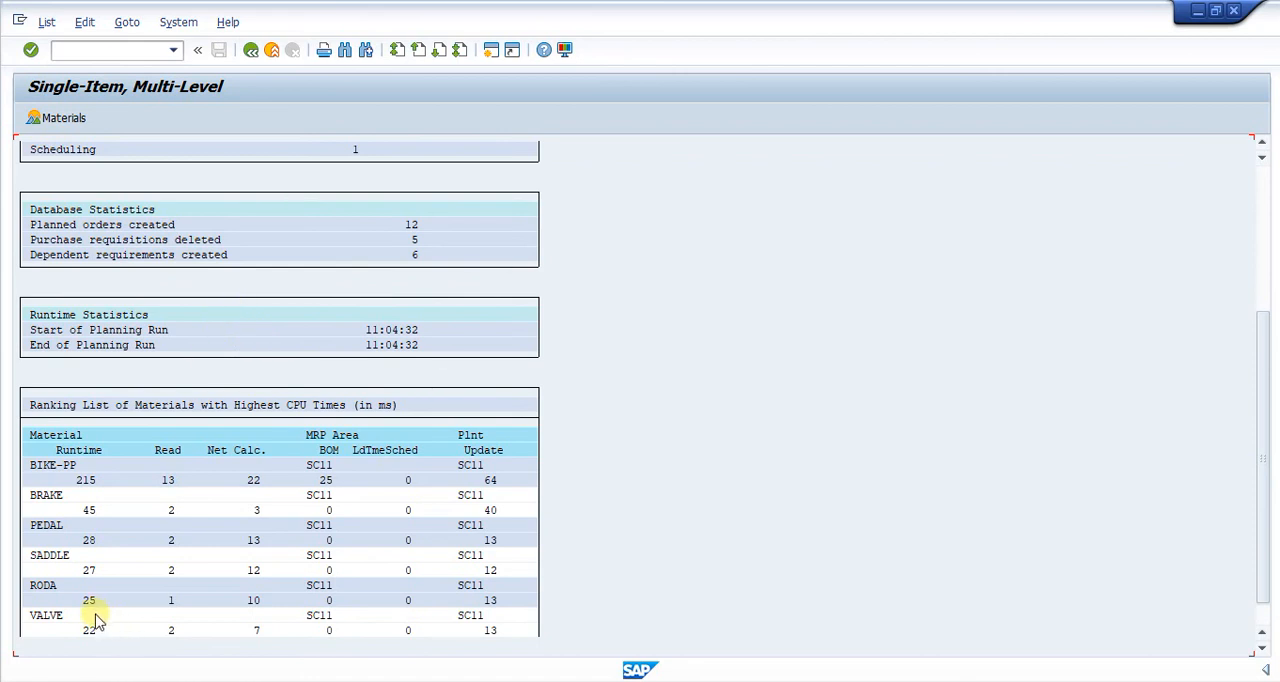
pyautogui.scroll(-1, 98, 615)
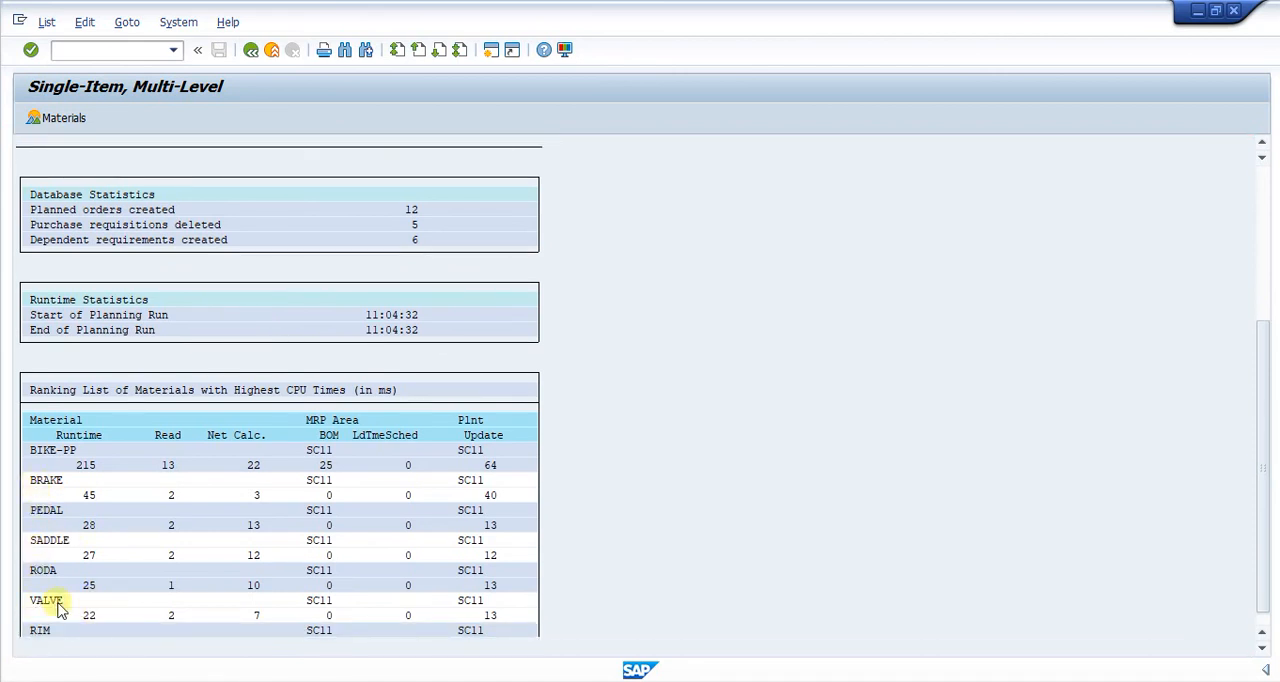
pyautogui.scroll(-1, 50, 605)
pyautogui.scroll(3, 172, 592)
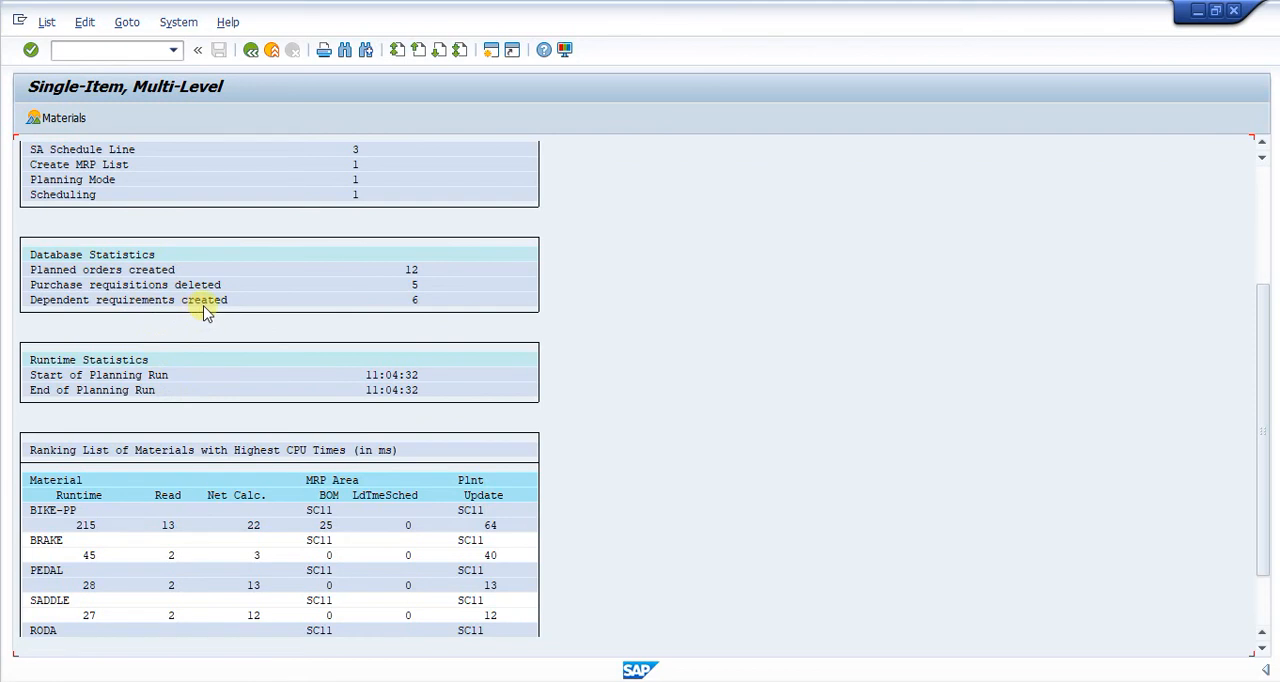
pyautogui.scroll(2, 229, 553)
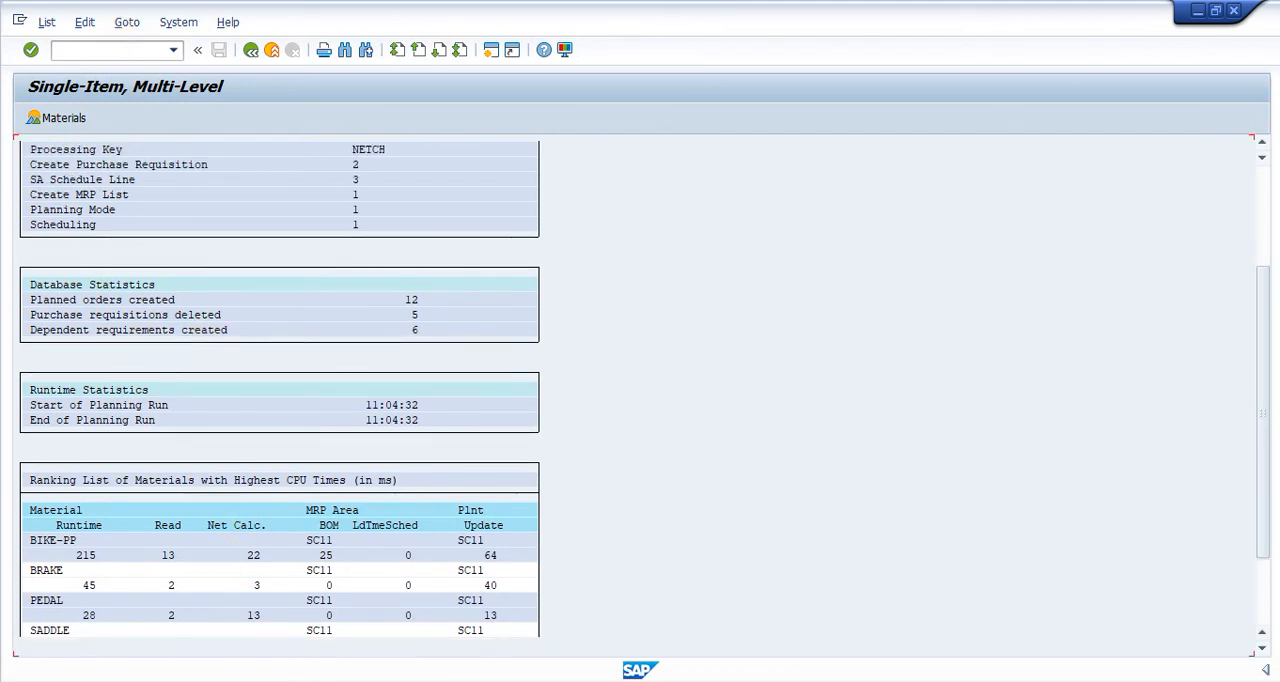
# - Switch back to the session with BIKE-PP's stock/requirements list and refresh the list
pyautogui.click(880, 681)
pyautogui.click(935, 565)
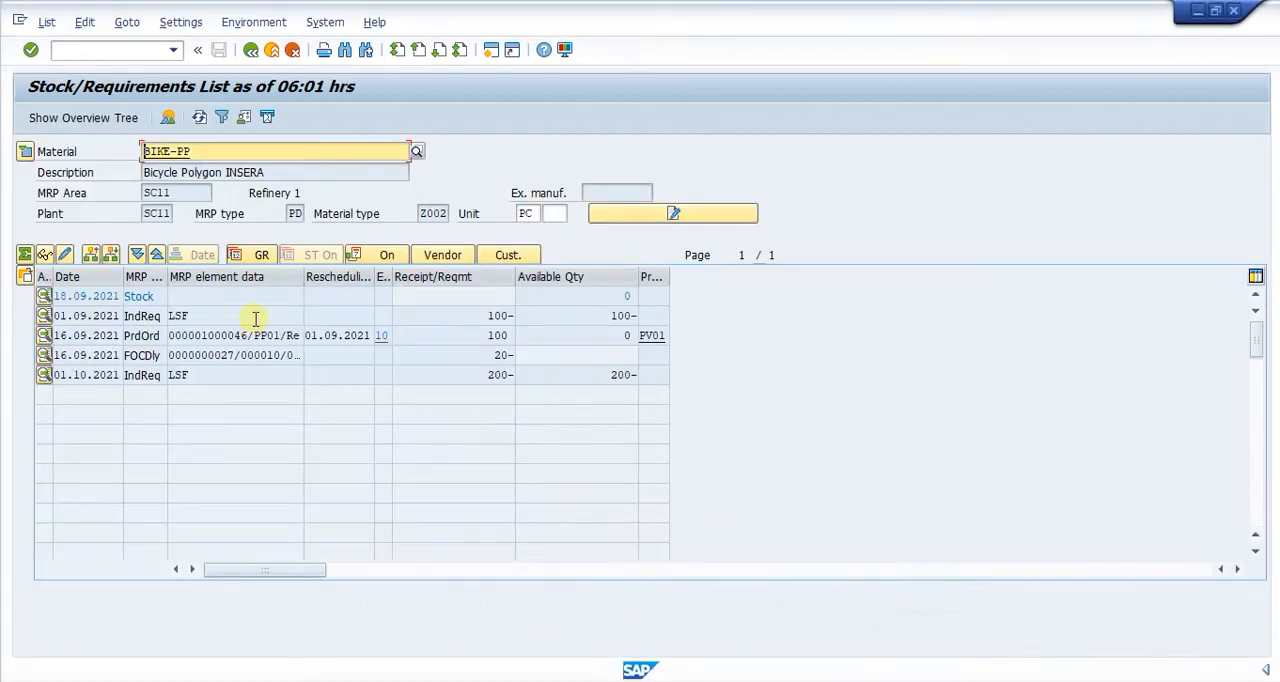
pyautogui.click(200, 120)
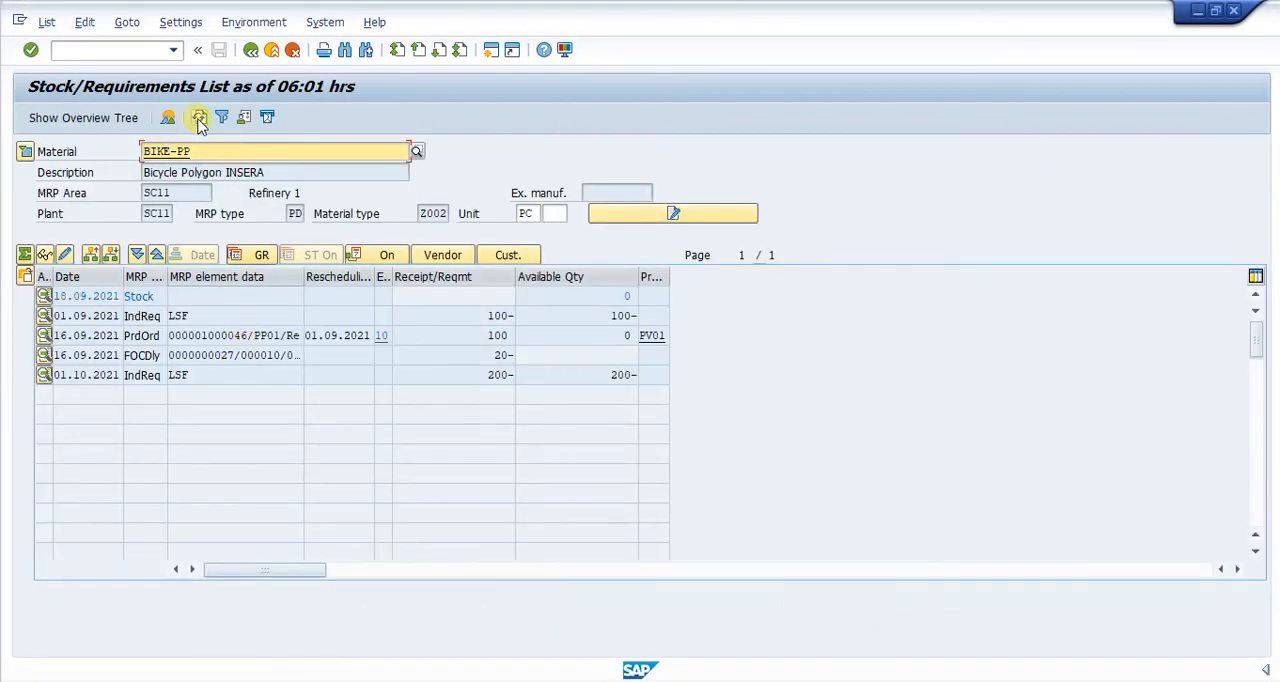
pyautogui.click(136, 376)
pyautogui.click(184, 376)
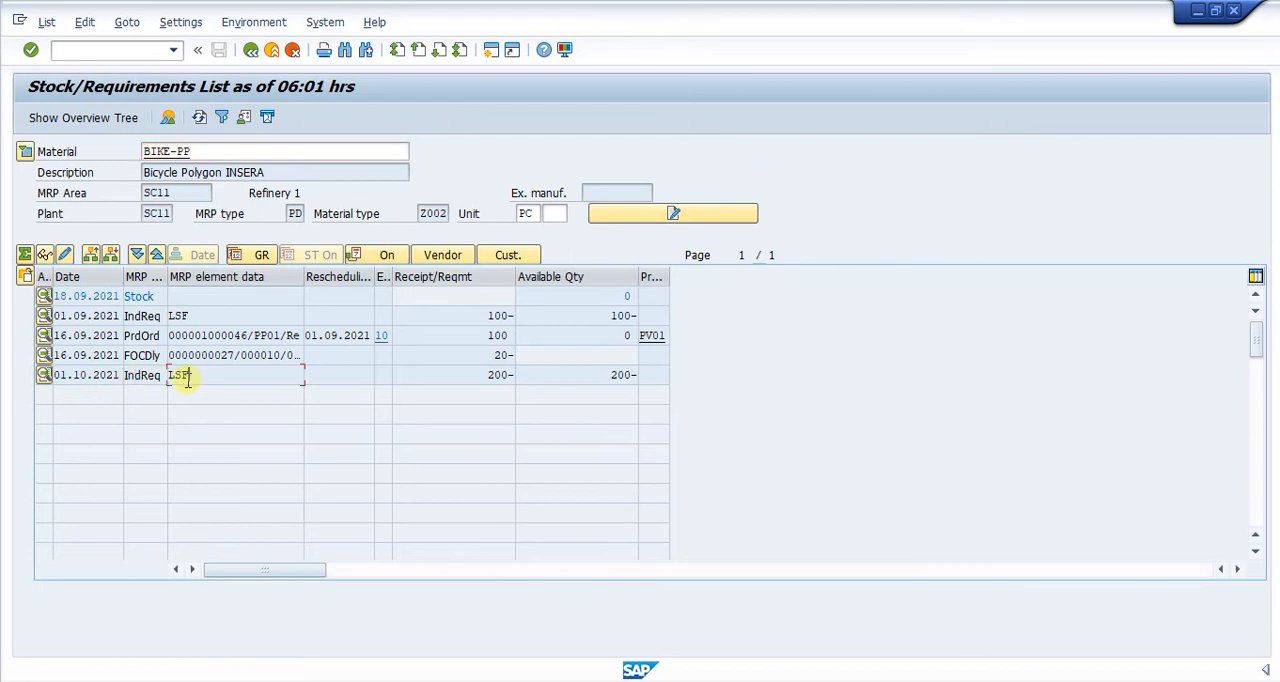
pyautogui.click(610, 376)
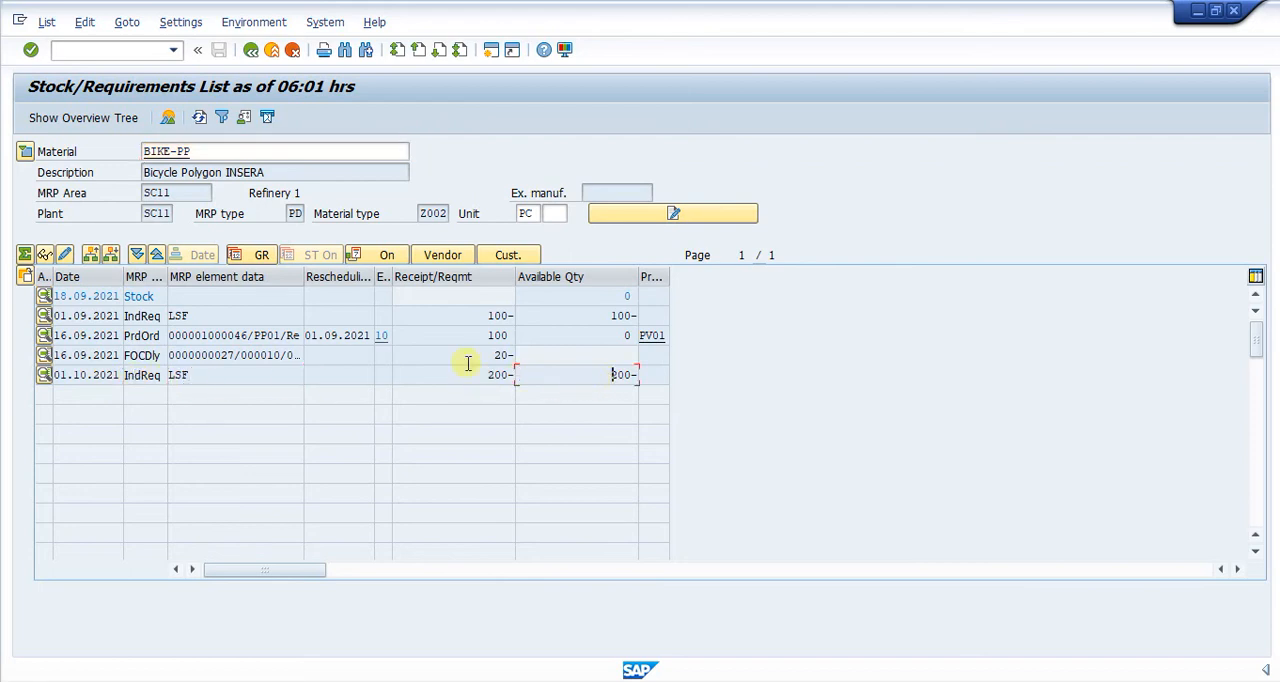
pyautogui.click(199, 118)
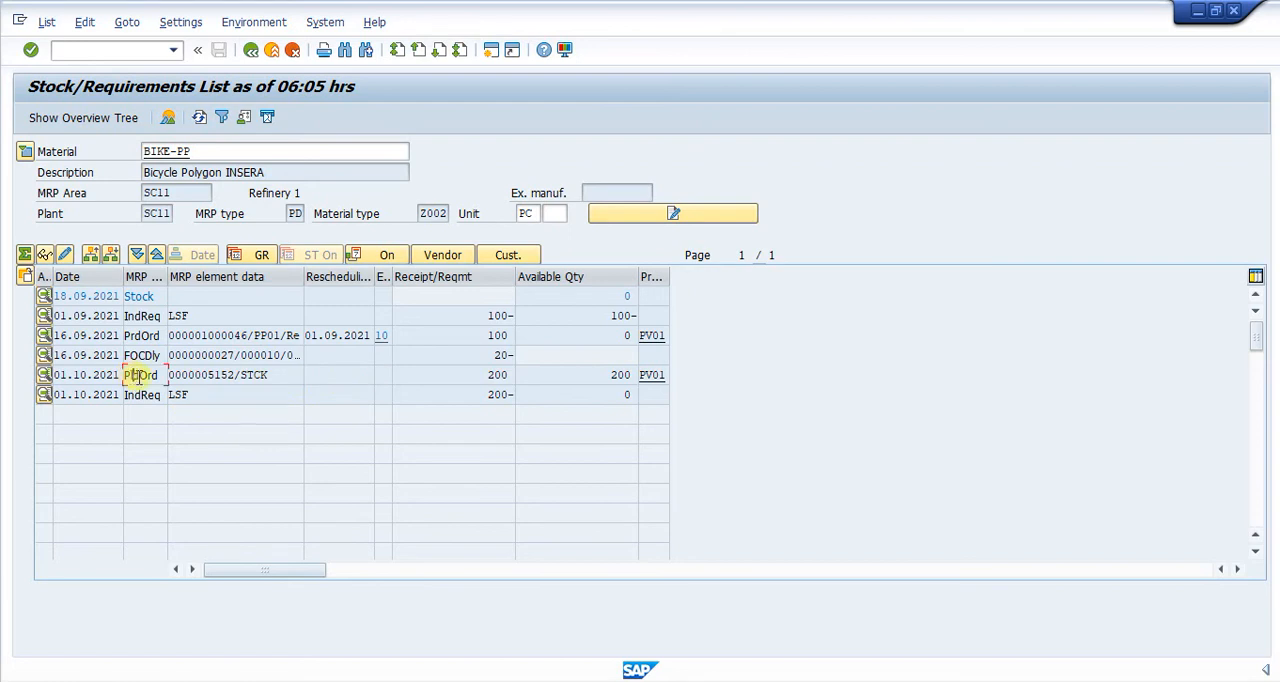
# - Examine the planned order dated 01.10.2021, comparing its receipt and available quantities with the independent requirement for BIKE-PP
pyautogui.click(327, 374)
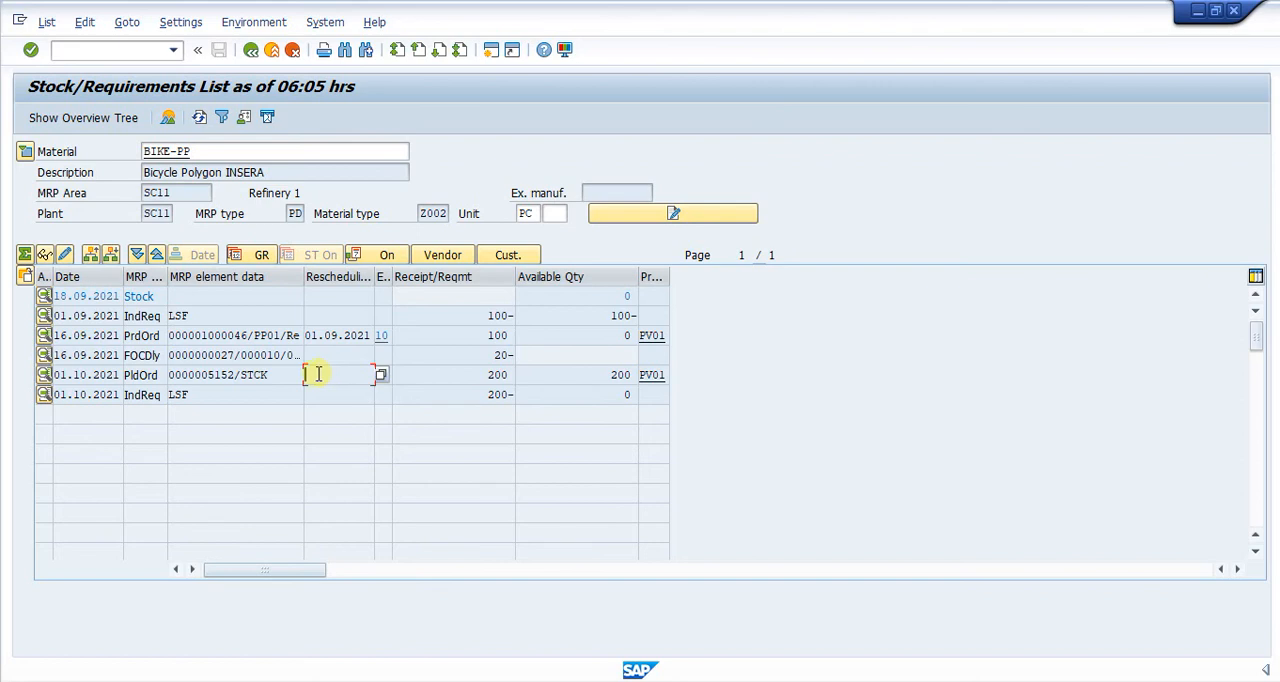
pyautogui.click(490, 394)
pyautogui.click(490, 374)
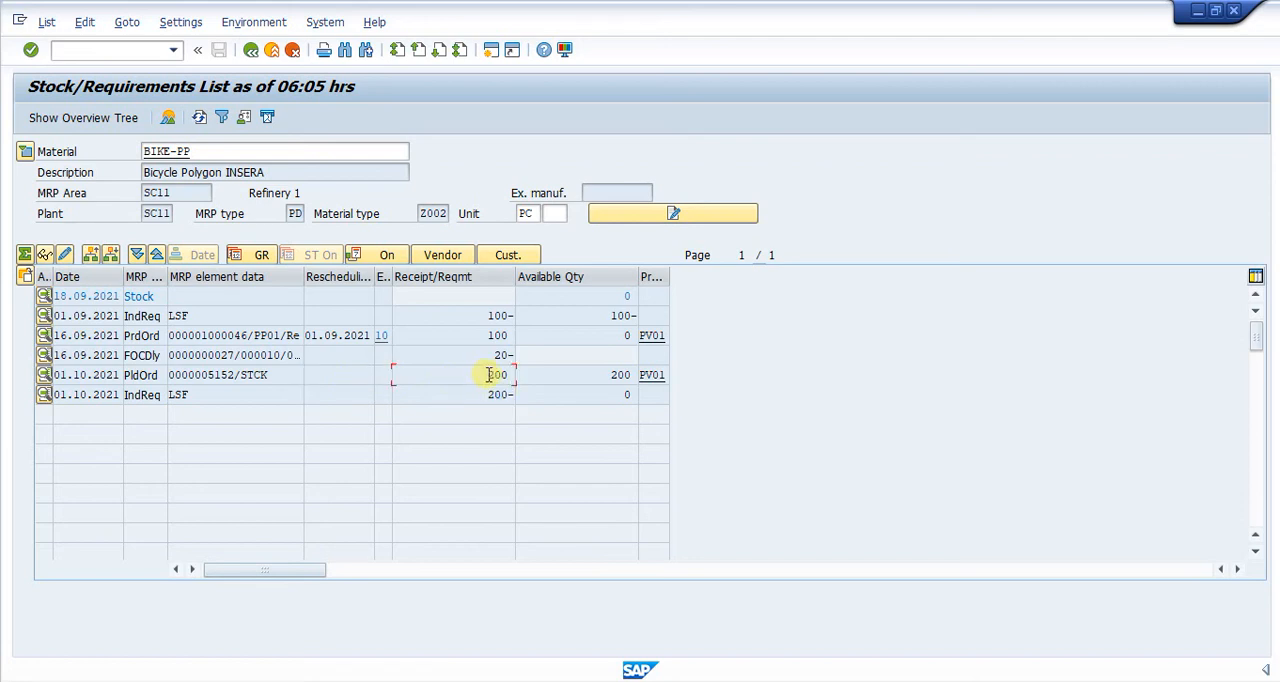
pyautogui.click(603, 374)
pyautogui.moveTo(609, 374); pyautogui.dragTo(626, 374)
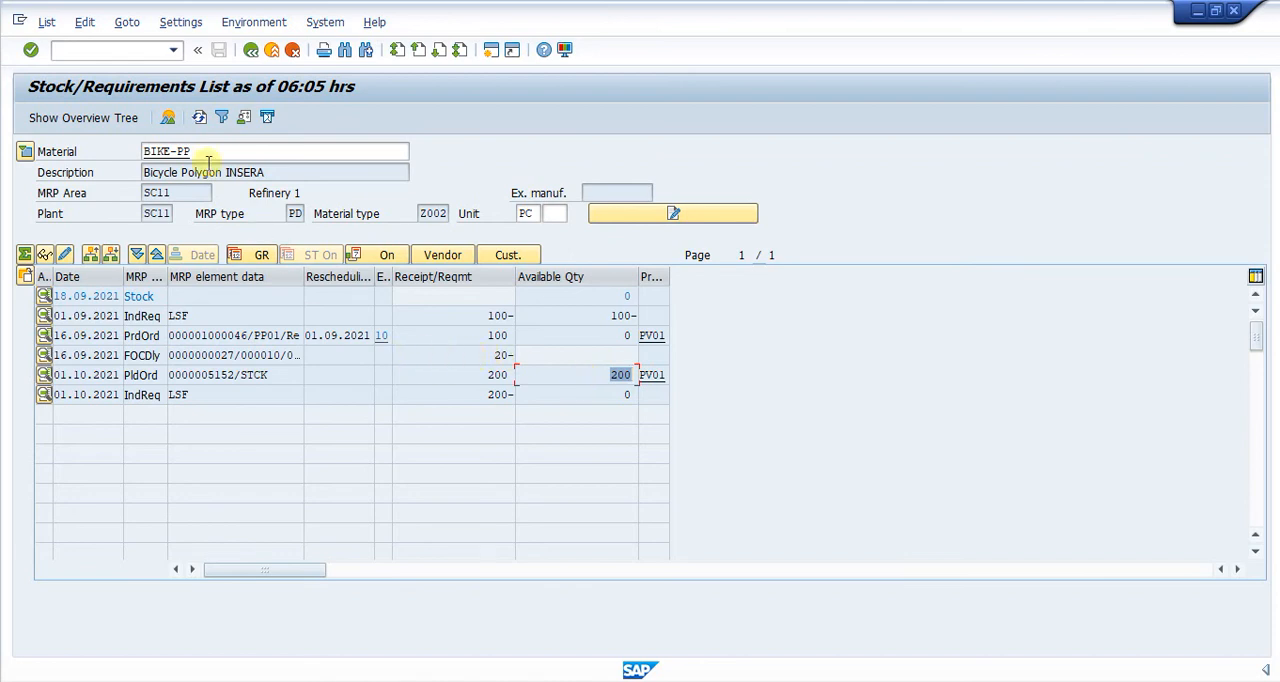
pyautogui.moveTo(190, 150); pyautogui.dragTo(114, 149)
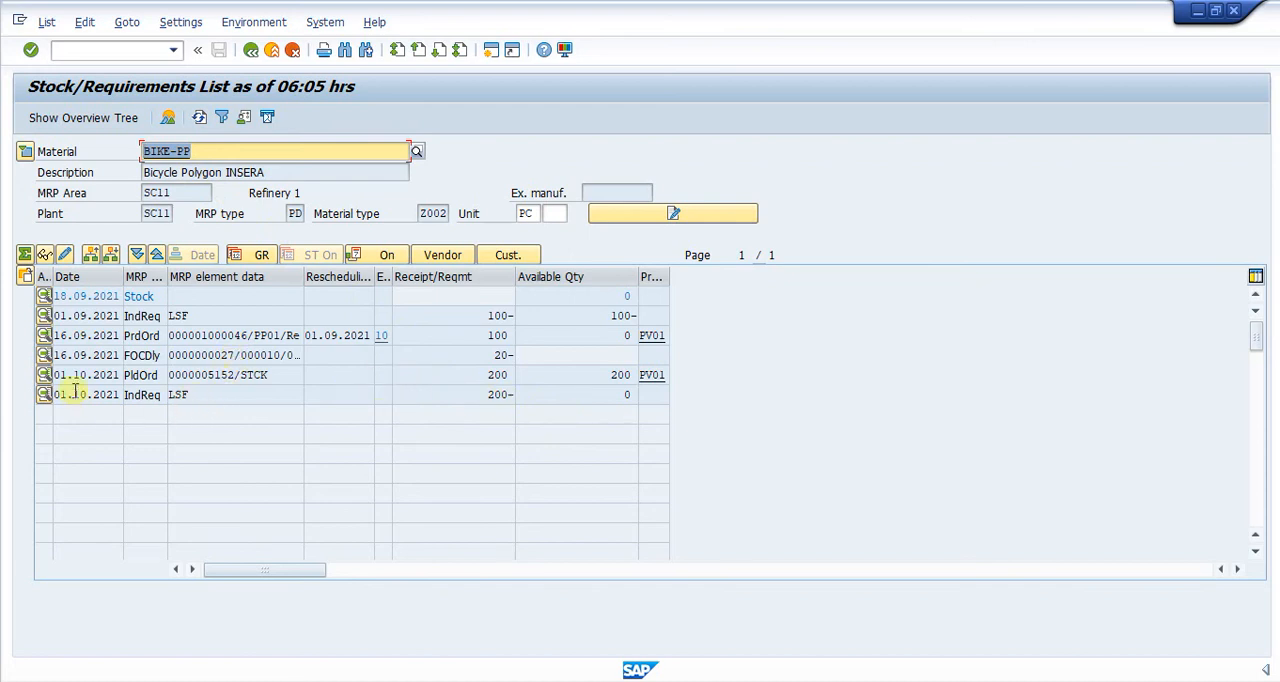
pyautogui.click(140, 375)
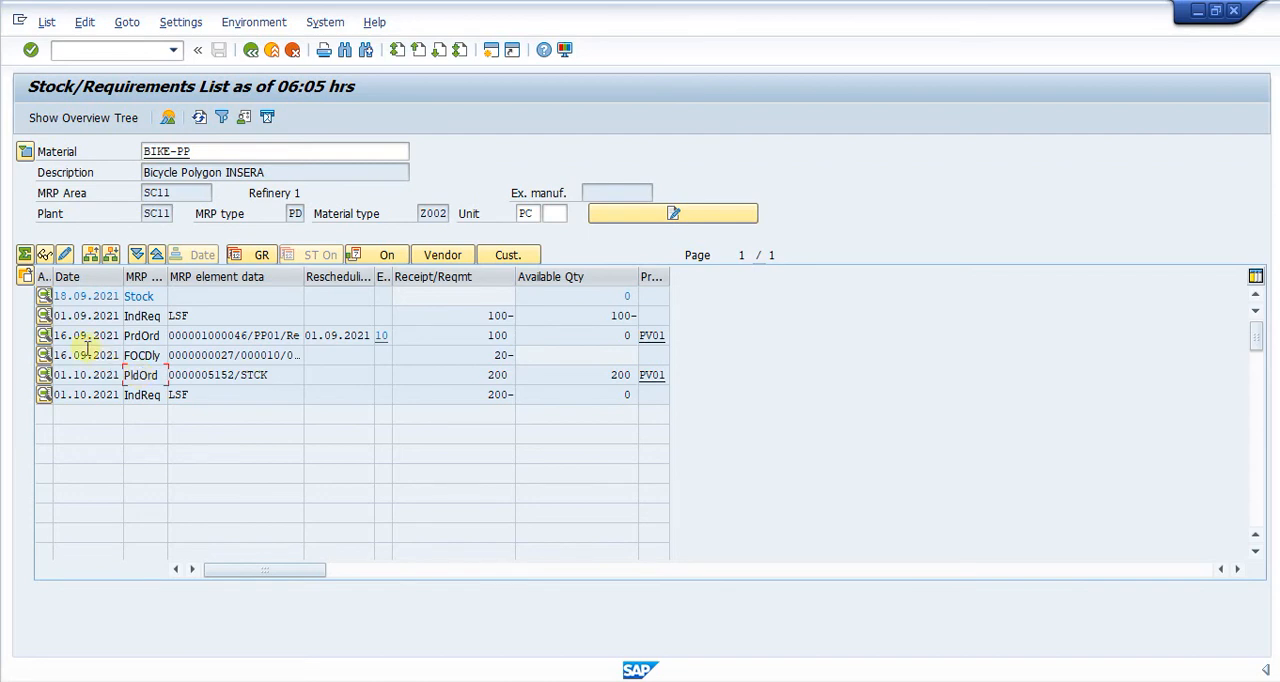
# - Open the order report for BIKE-PP's planned order dated 01.10.2021 and examine the required quantities of its components
pyautogui.click(24, 277)
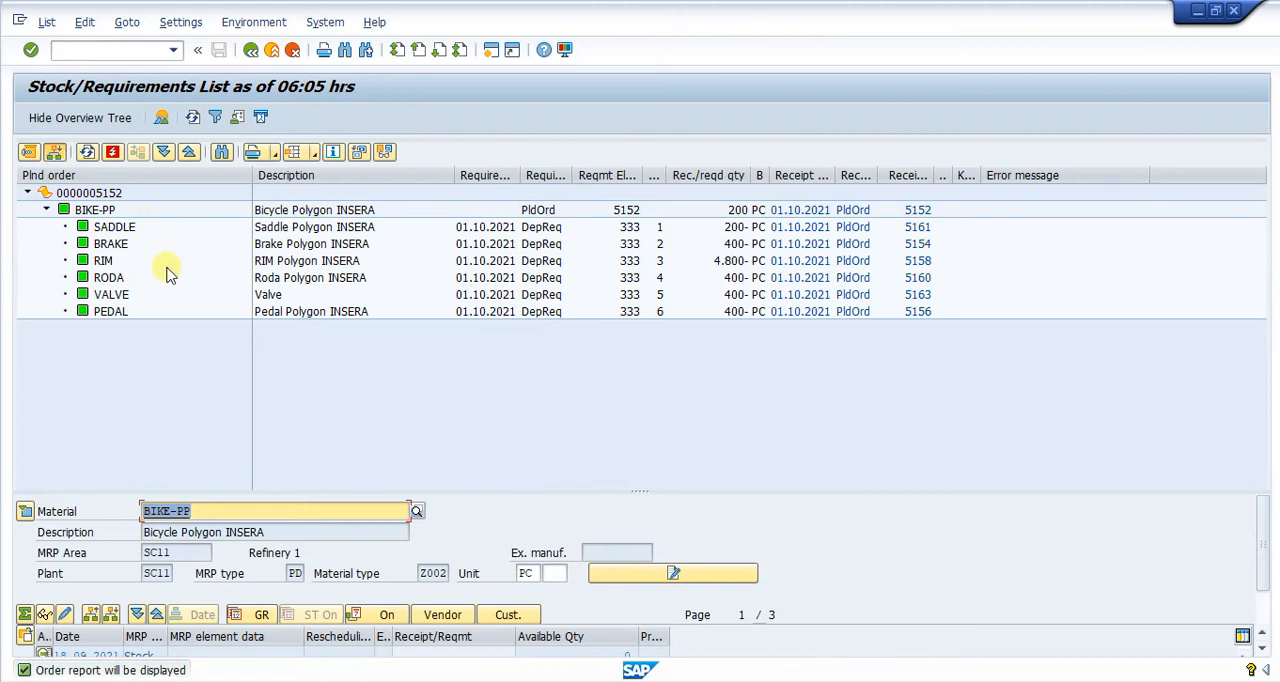
pyautogui.click(127, 228)
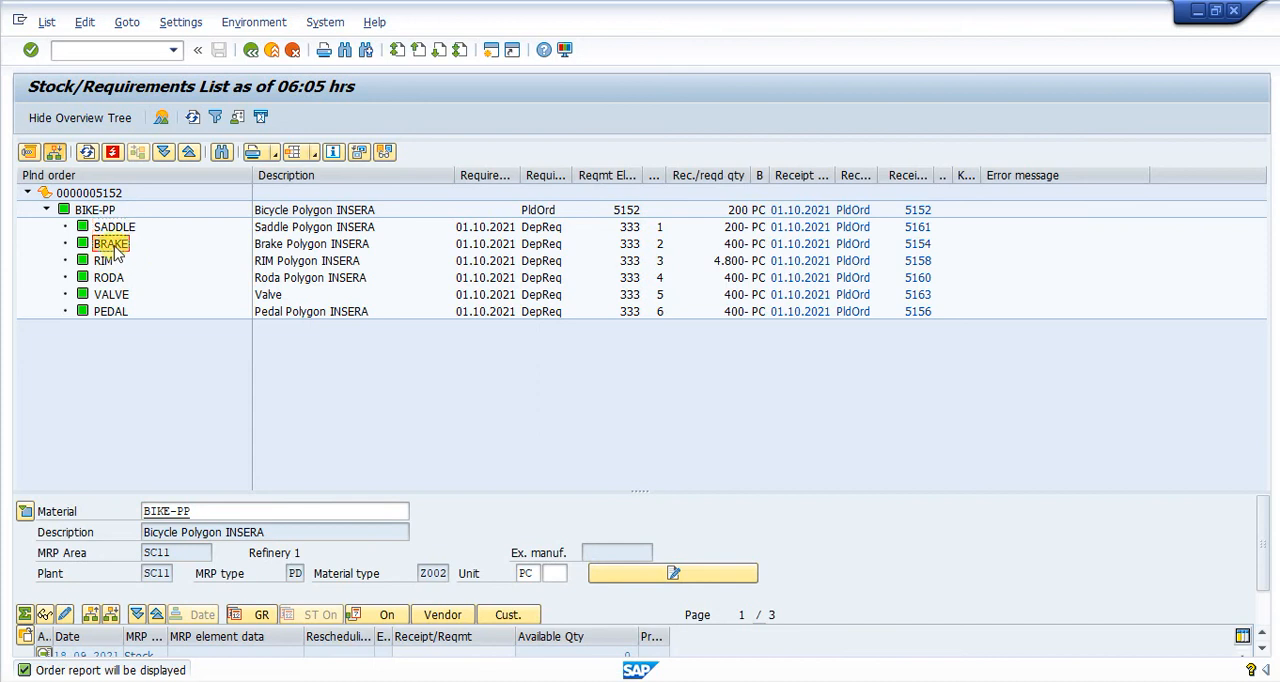
pyautogui.click(110, 311)
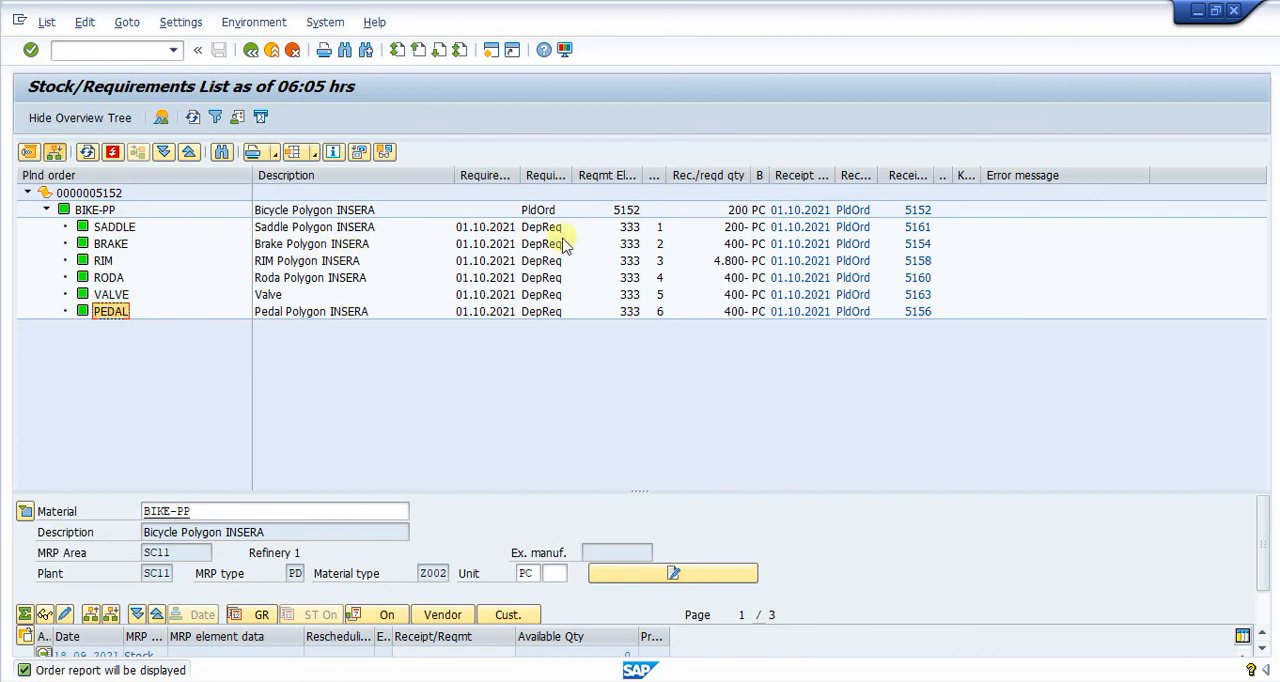
pyautogui.click(733, 228)
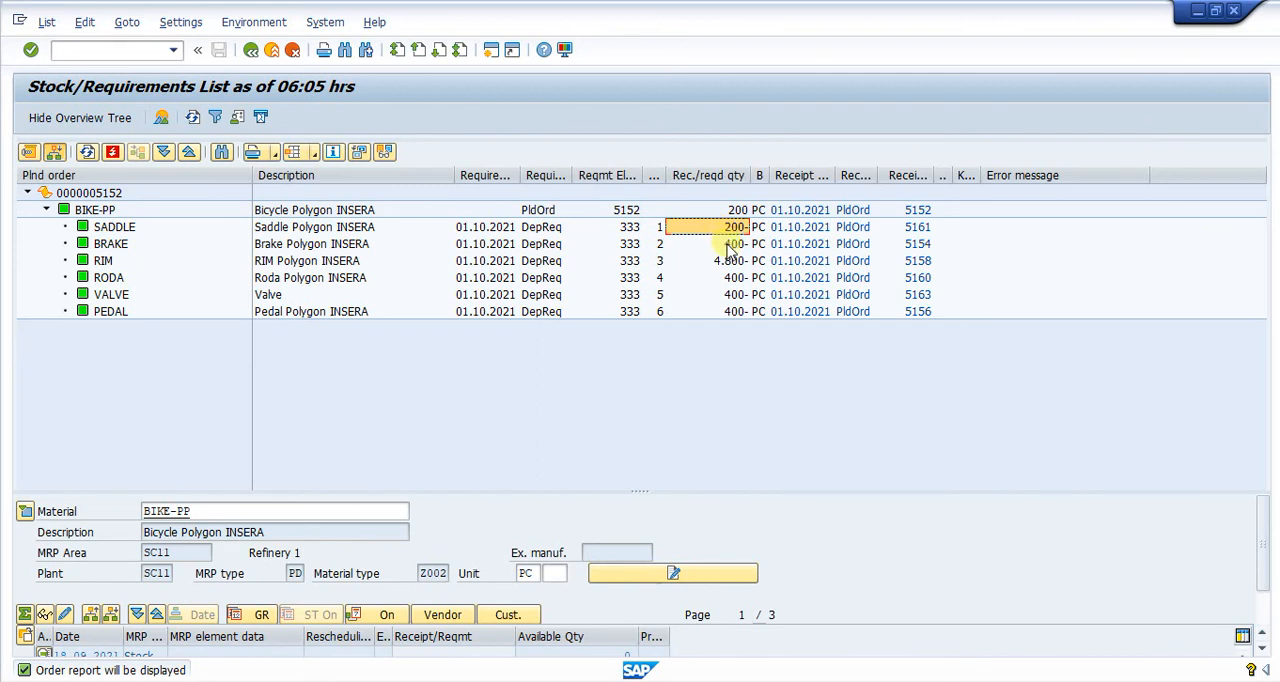
pyautogui.click(731, 246)
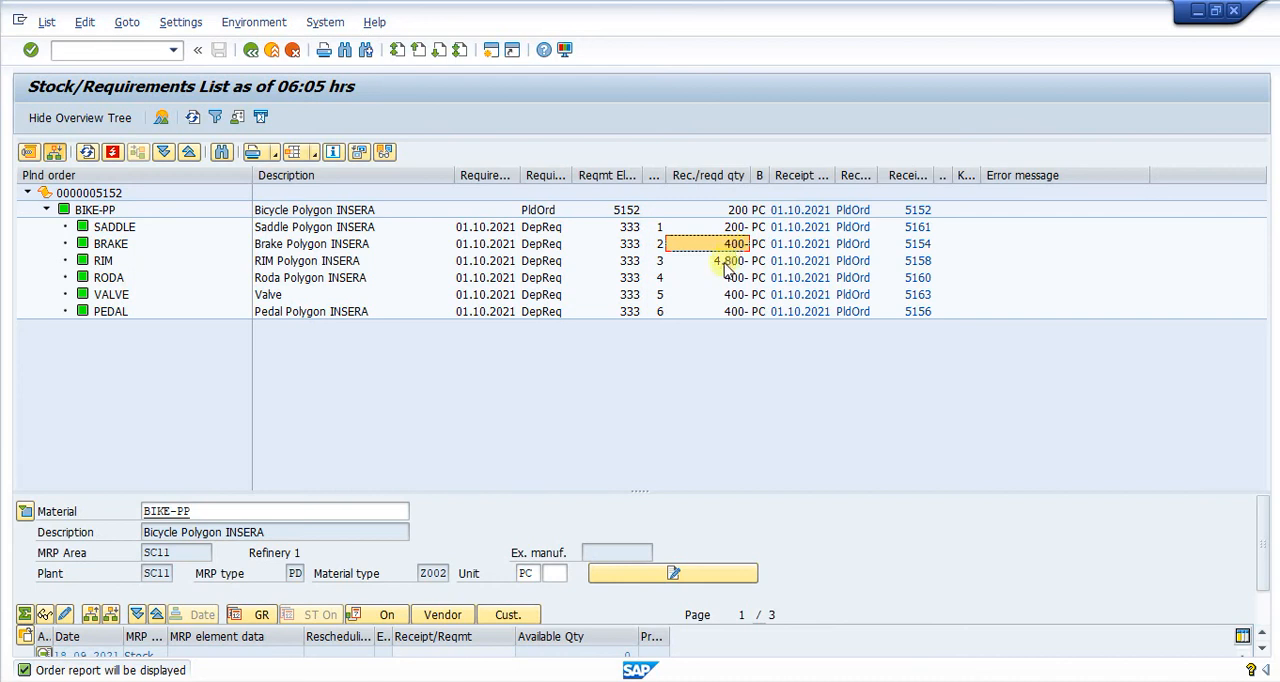
pyautogui.click(727, 263)
pyautogui.click(728, 279)
pyautogui.click(729, 296)
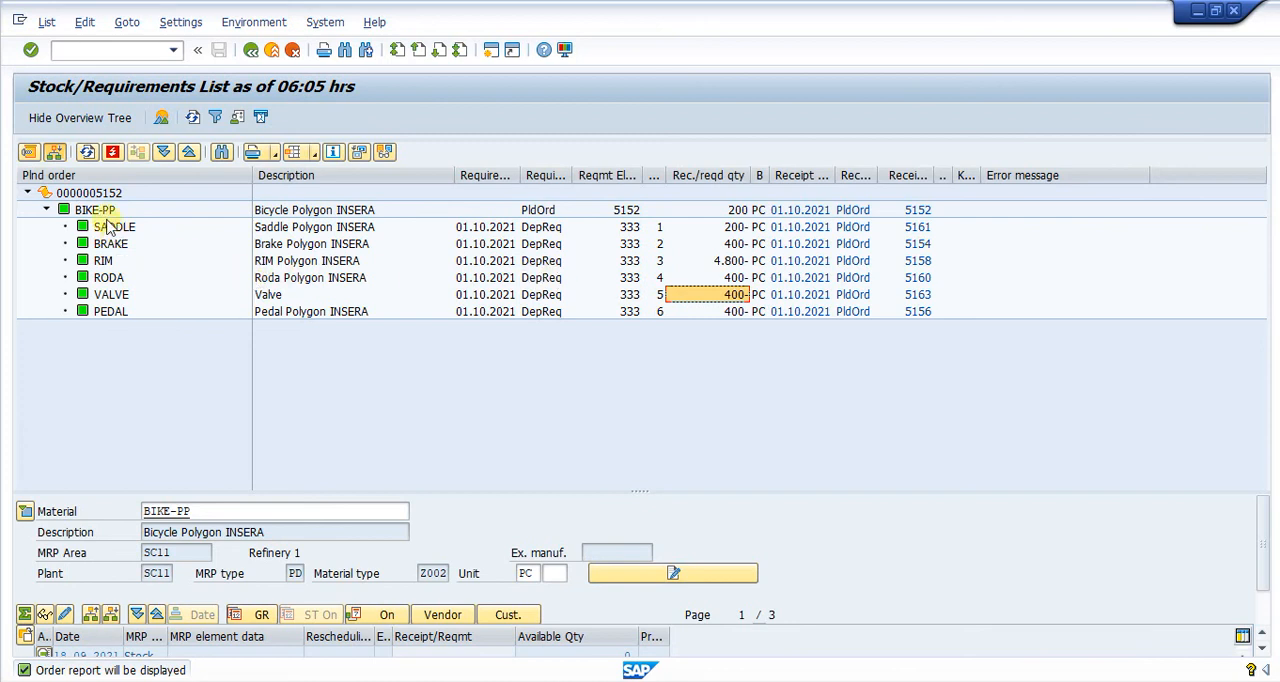
# - Display BIKE-PP's material BOM in plant SC11 with BOM usage 1, using transaction CS03 in a new session, and check the component quantities
pyautogui.click(102, 57)
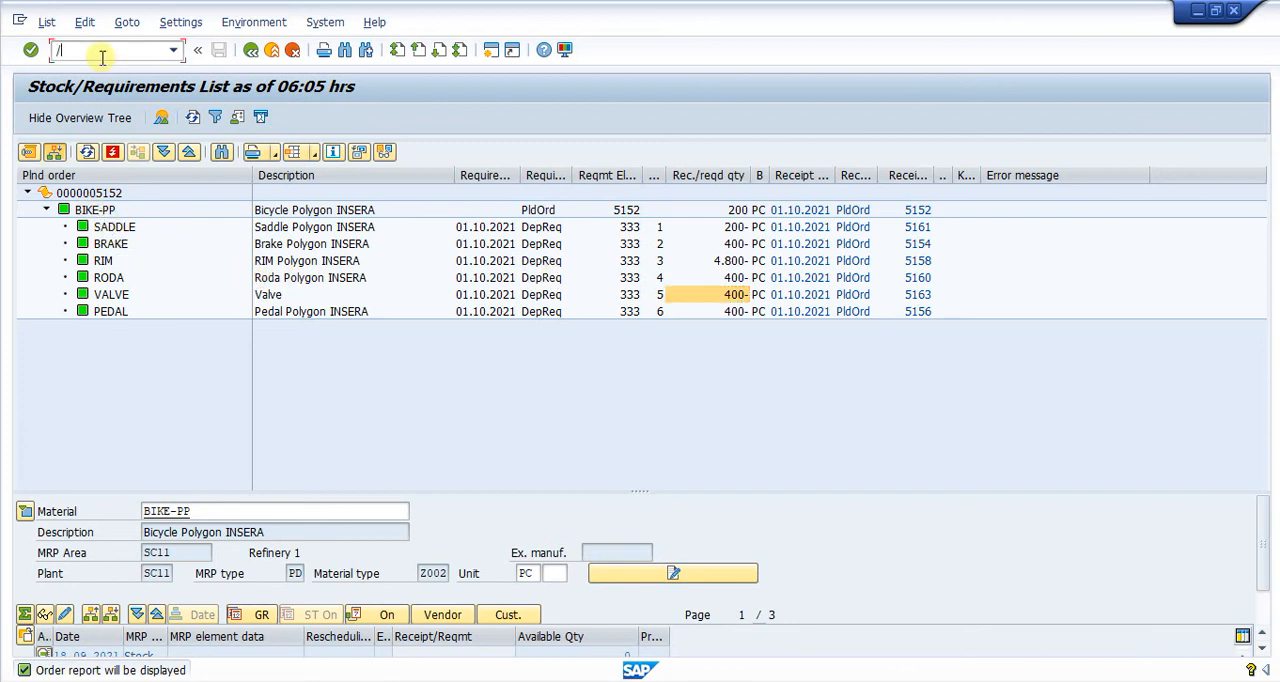
pyautogui.write('/ocs03')
pyautogui.press('Return')
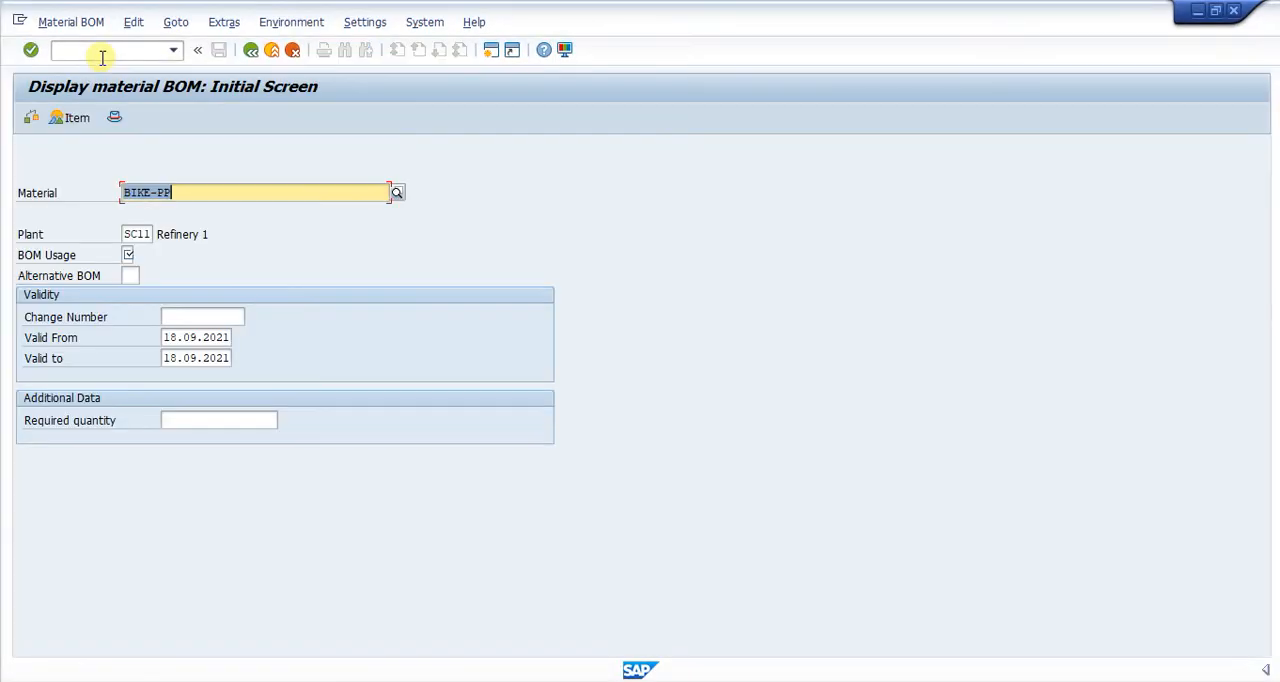
pyautogui.click(125, 257)
pyautogui.write('1')
pyautogui.press('Return')
pyautogui.click(226, 299)
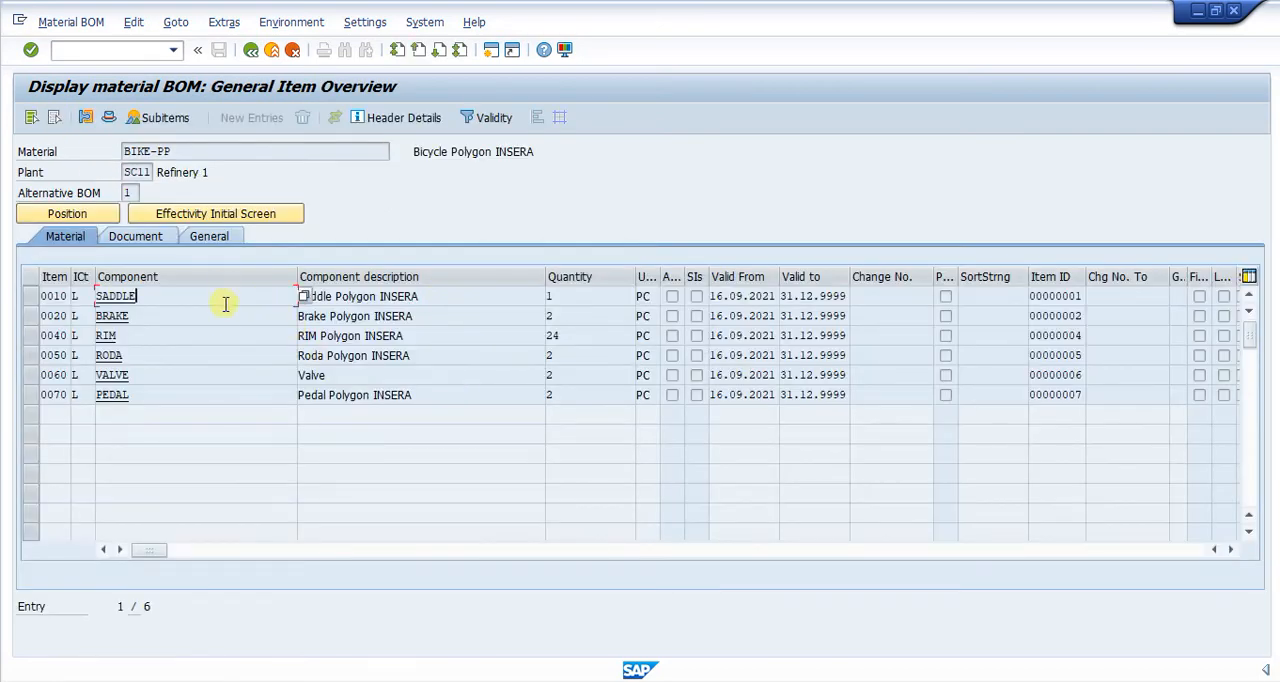
pyautogui.click(573, 299)
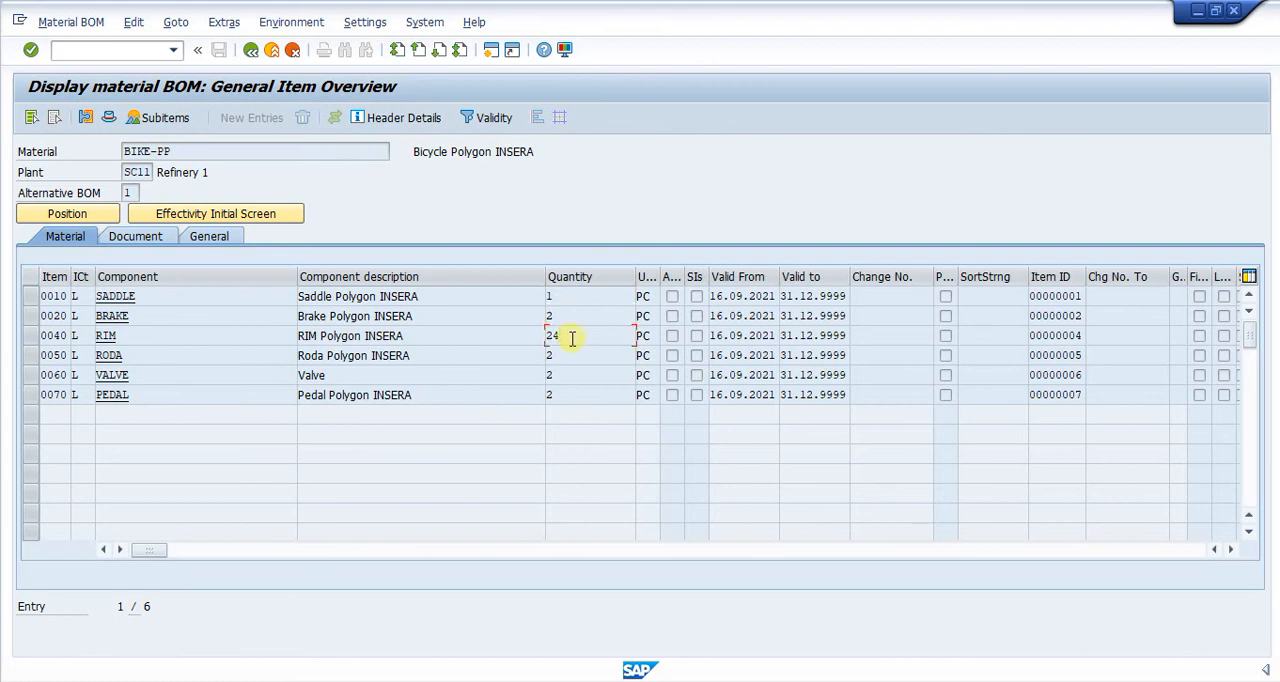
pyautogui.click(575, 376)
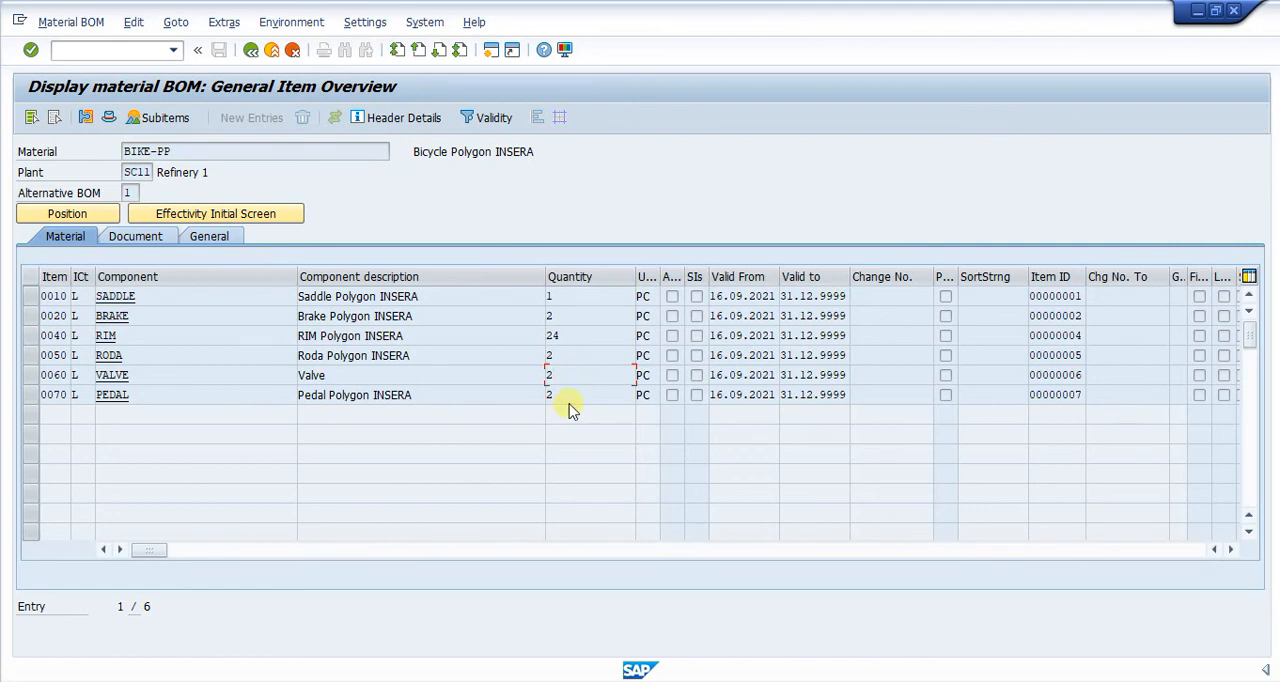
# - Switch back to the stock/requirements session and display the list for material SADDLE in plant SC11
pyautogui.click(897, 681)
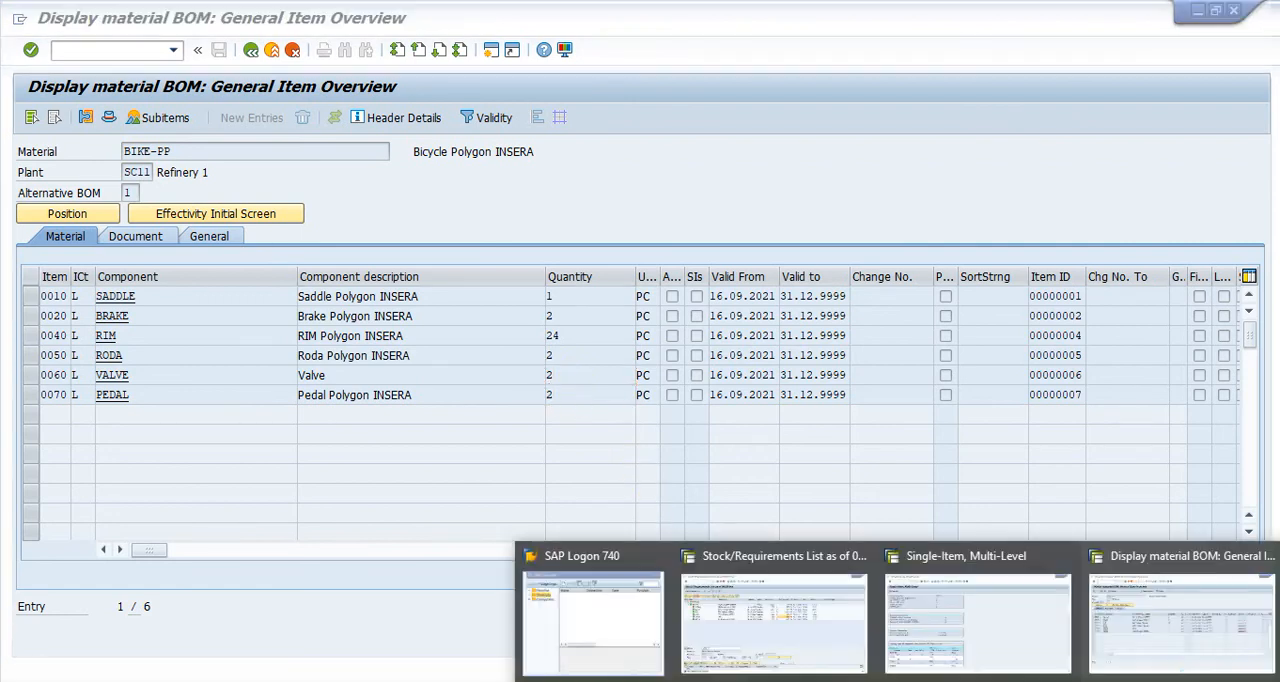
pyautogui.moveTo(932, 632)
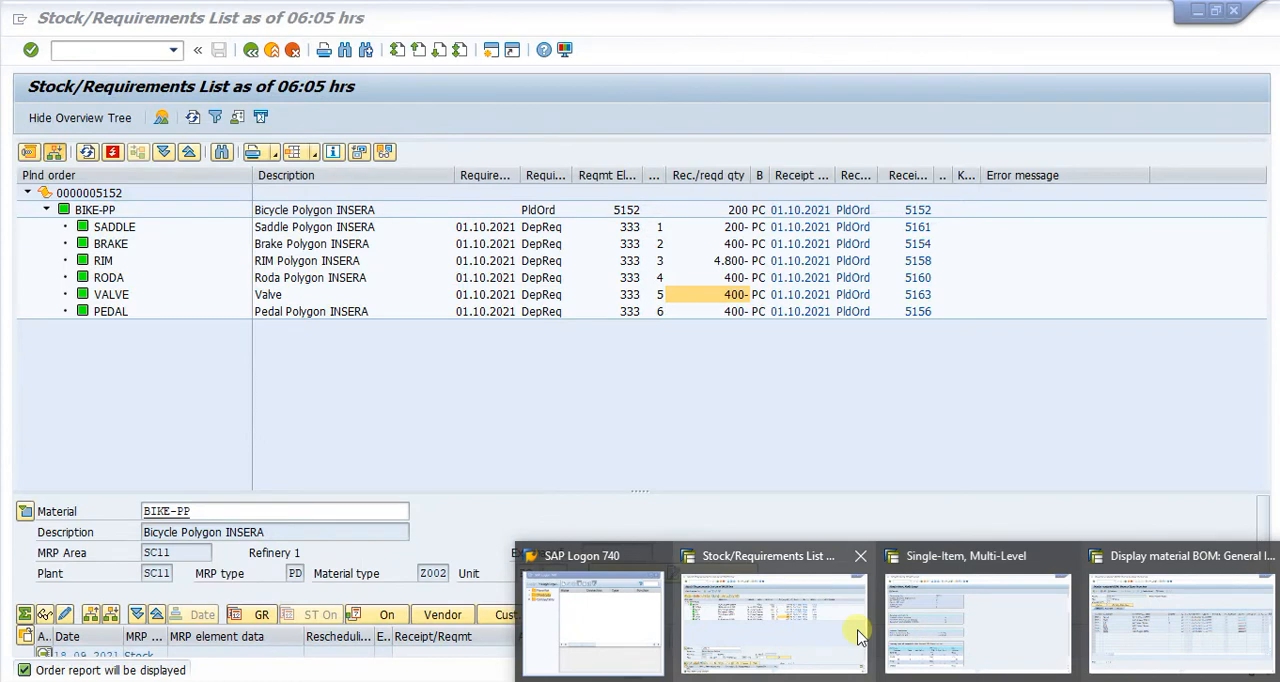
pyautogui.click(840, 625)
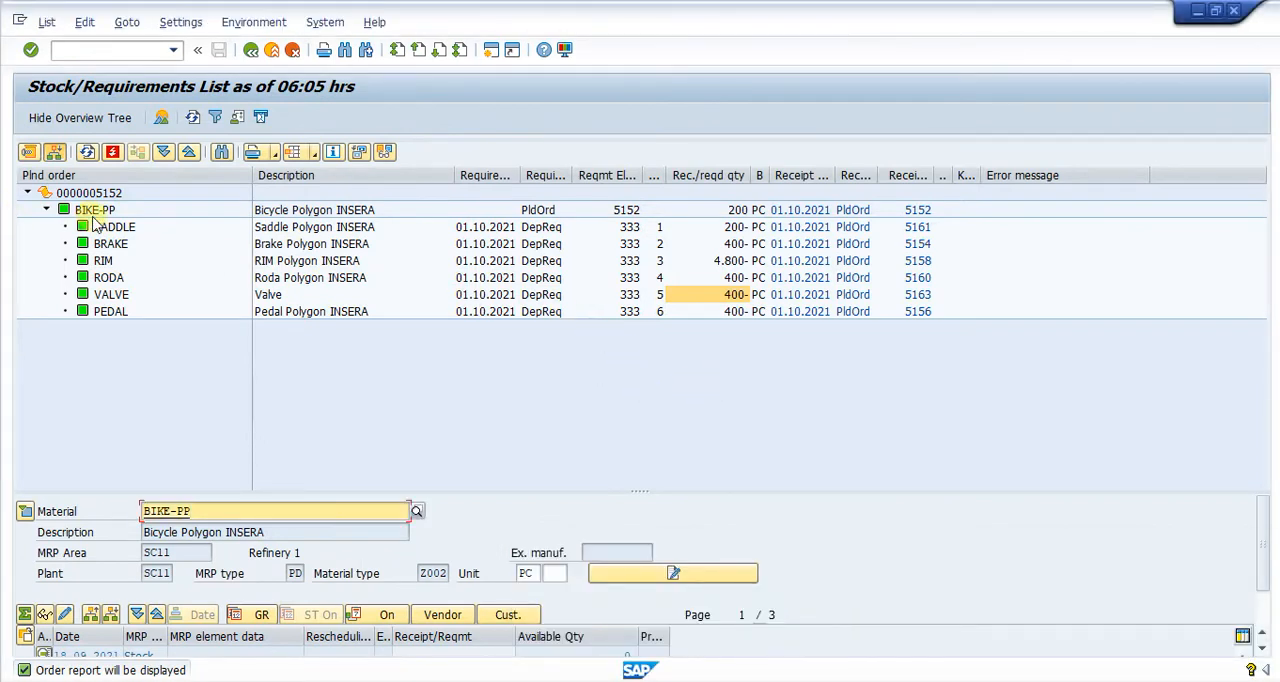
pyautogui.click(250, 49)
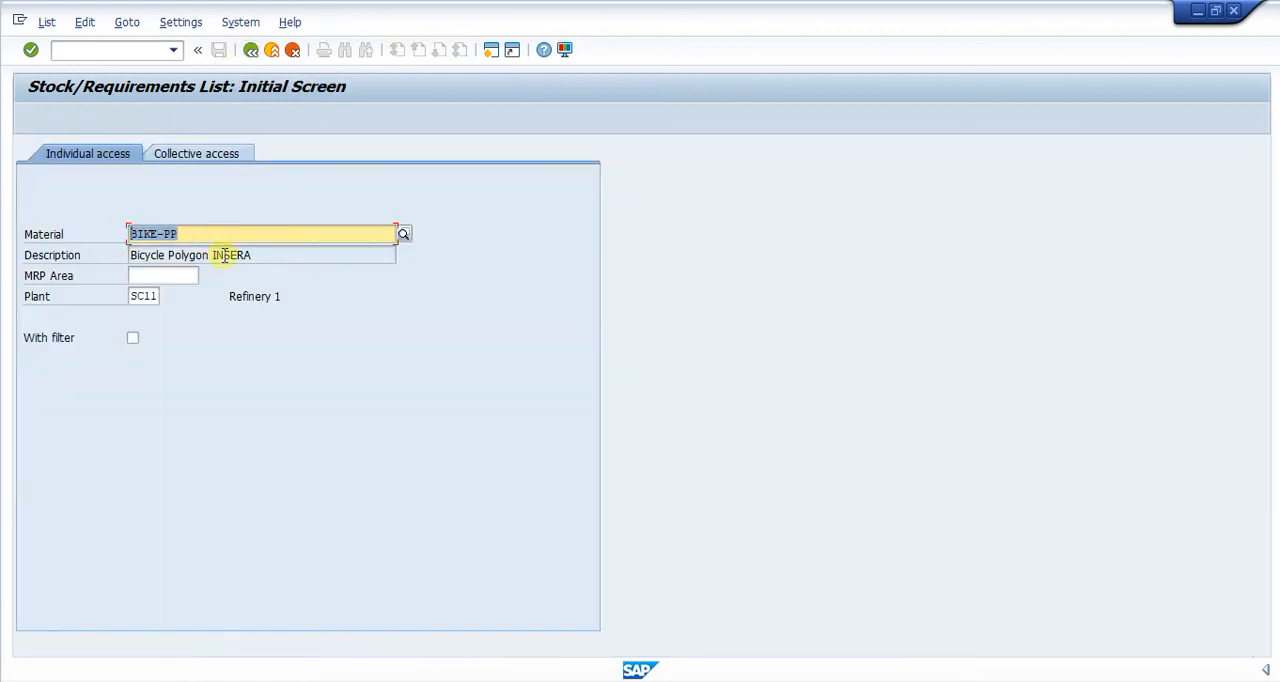
pyautogui.write('SAD')
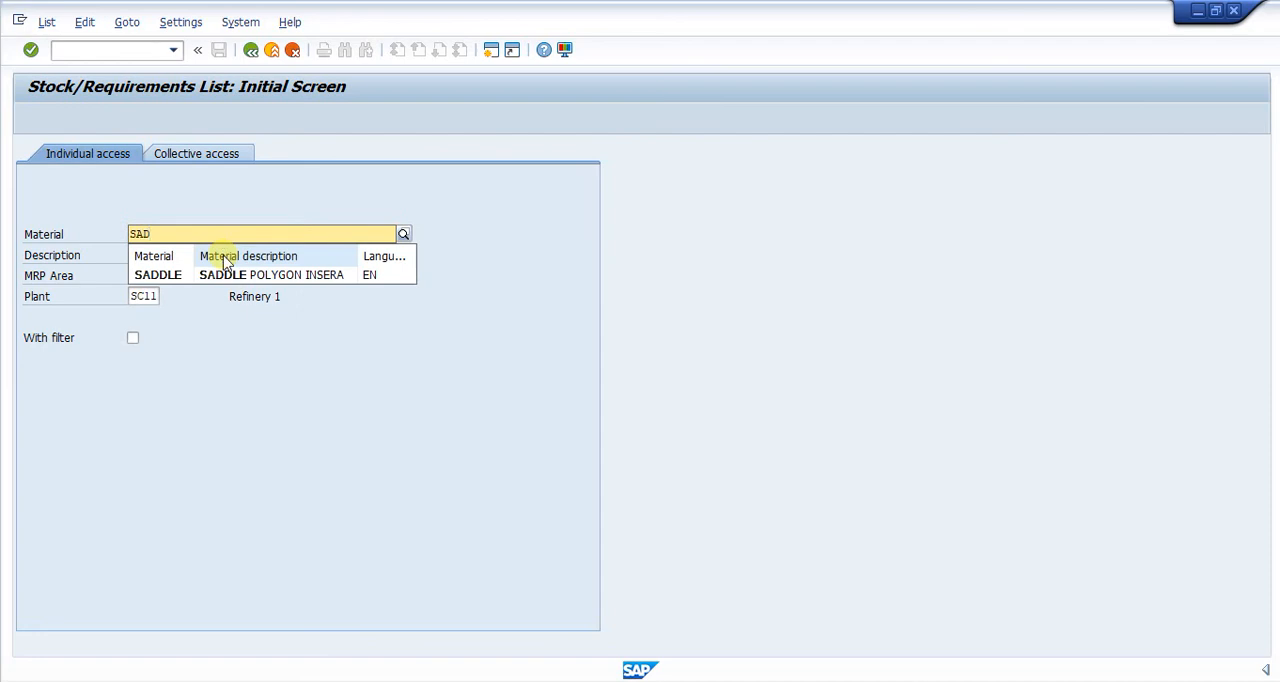
pyautogui.click(158, 275)
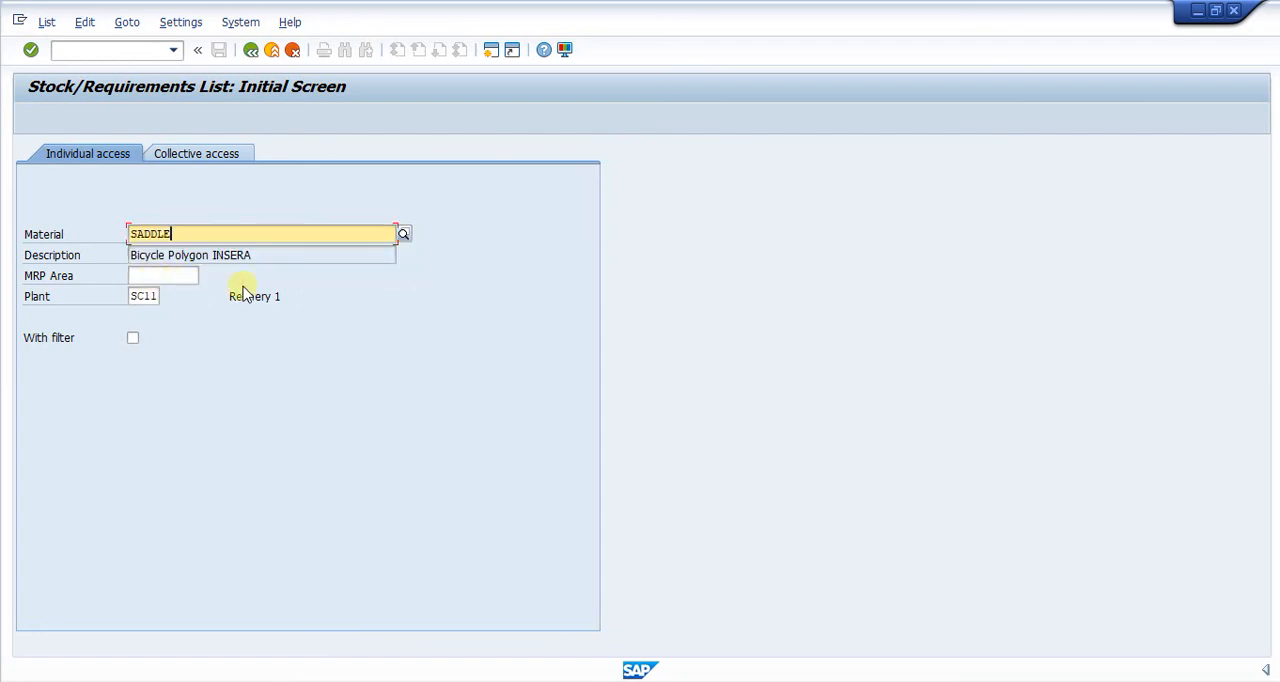
pyautogui.press('Return')
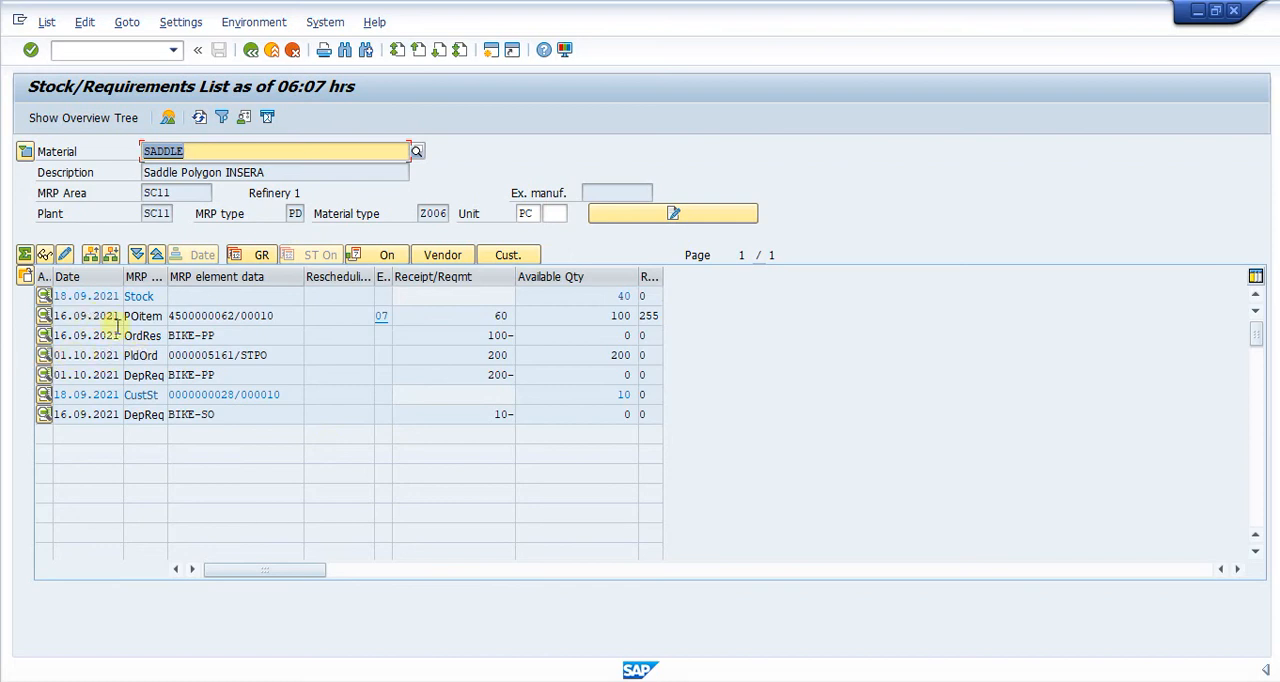
# - Compare SADDLE's planned order dated 01.10.2021 with the BIKE-PP dependent requirement, and inspect that order's additional data and conversion option
pyautogui.click(281, 355)
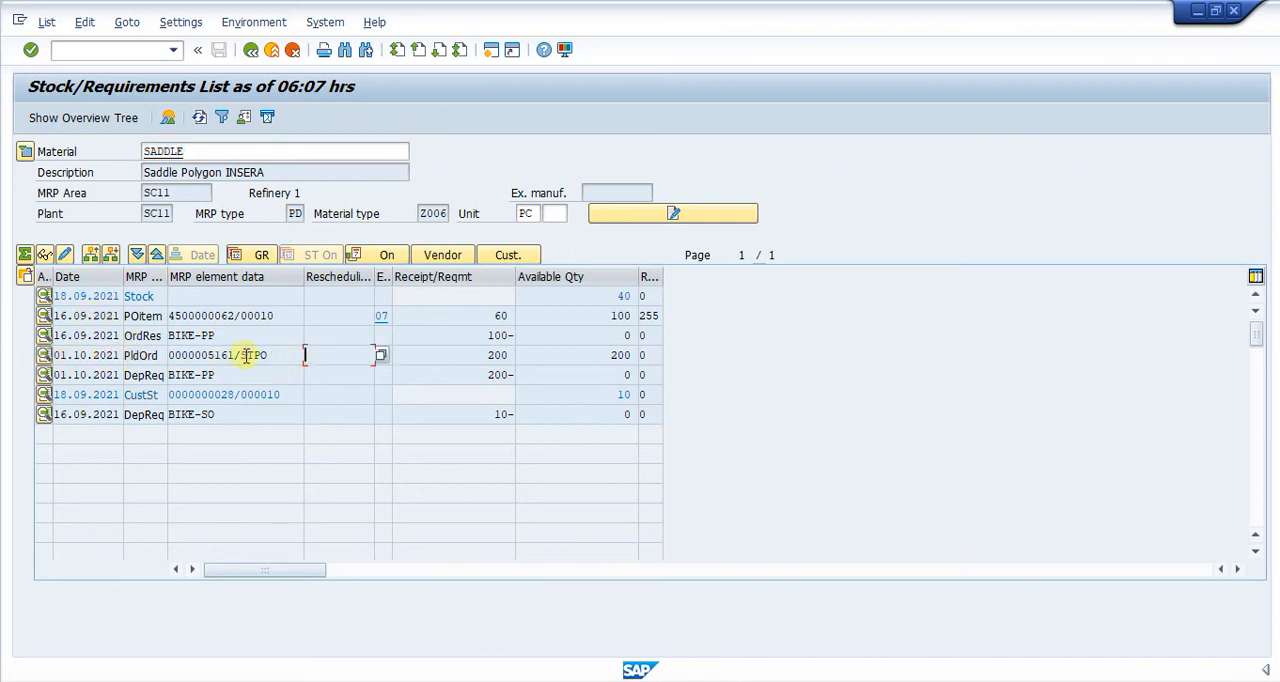
pyautogui.click(141, 355)
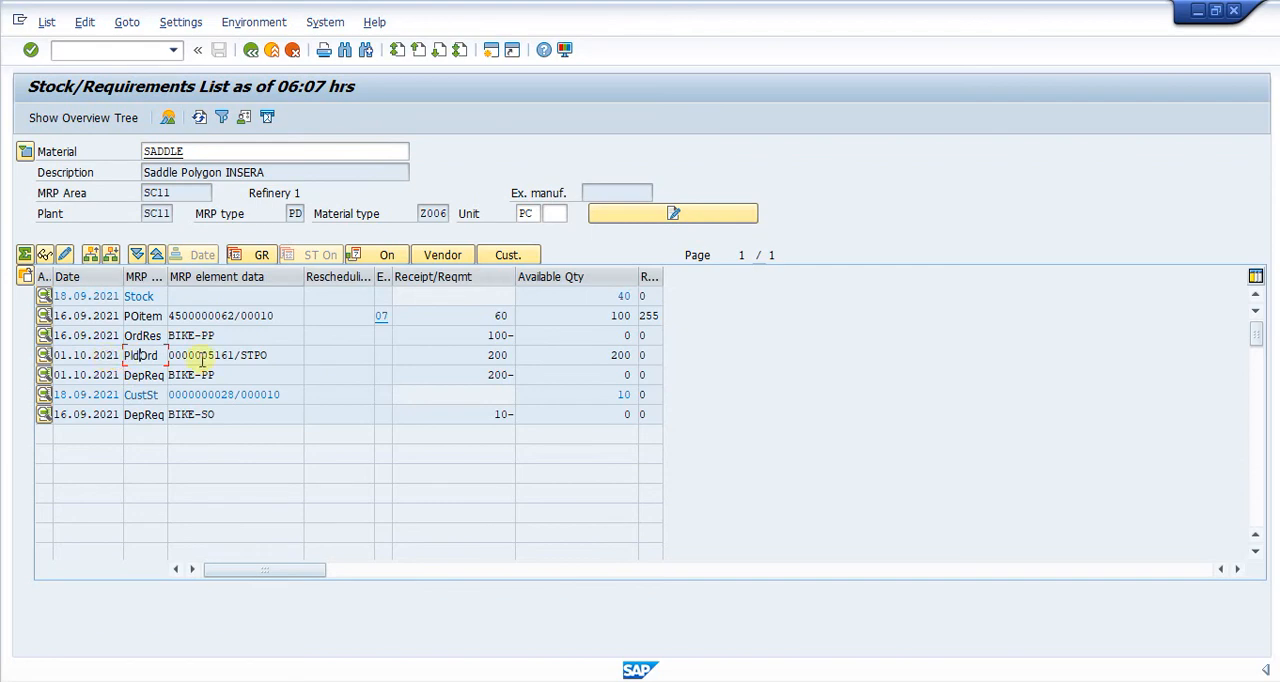
pyautogui.moveTo(467, 356); pyautogui.dragTo(514, 356)
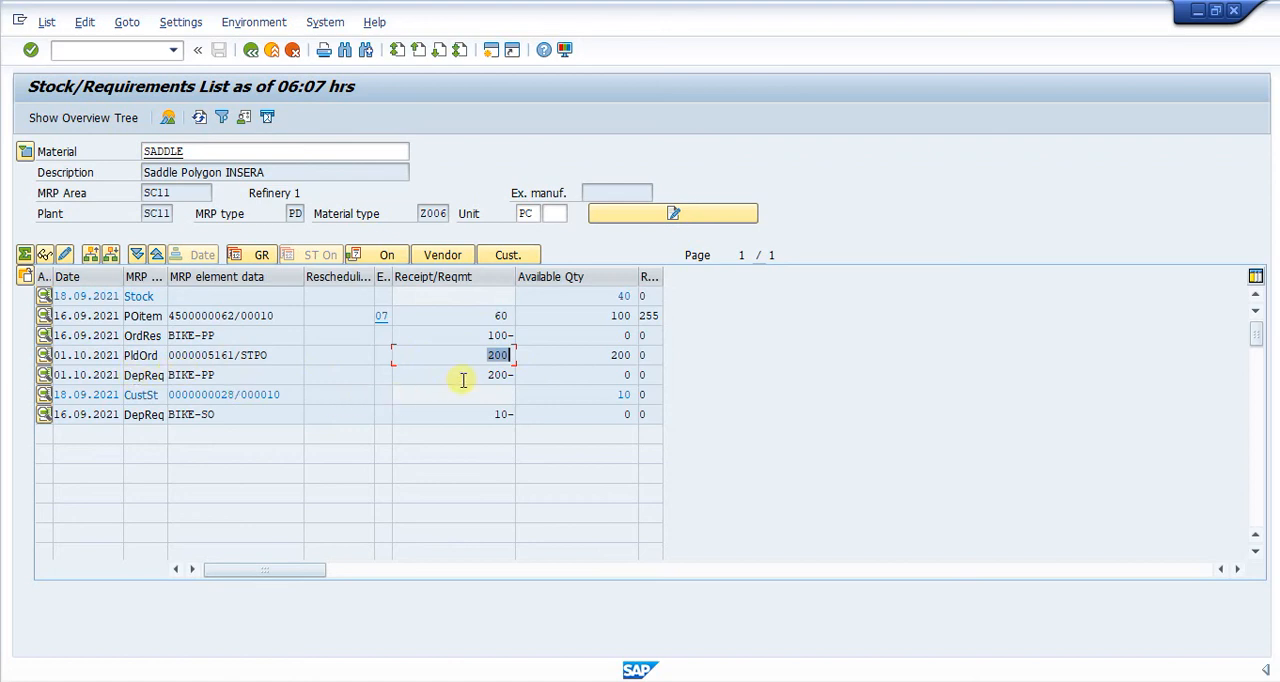
pyautogui.moveTo(463, 380); pyautogui.dragTo(517, 384)
pyautogui.moveTo(470, 350); pyautogui.dragTo(547, 358)
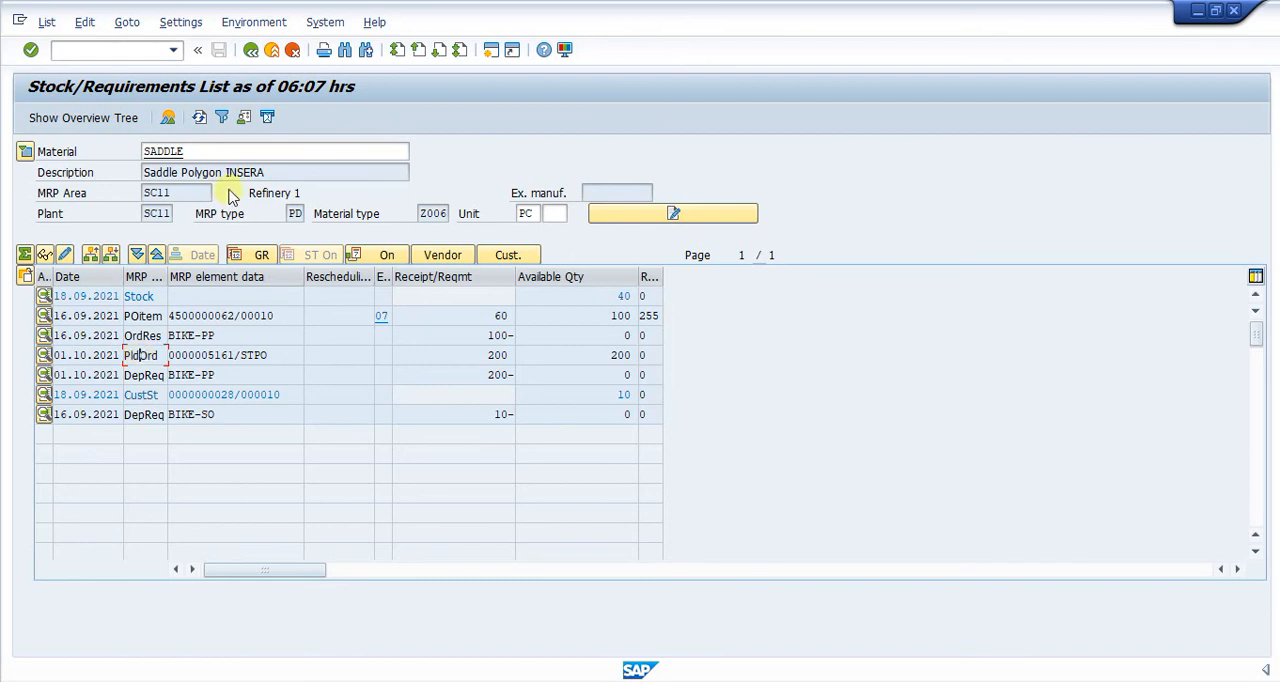
pyautogui.doubleClick(168, 151)
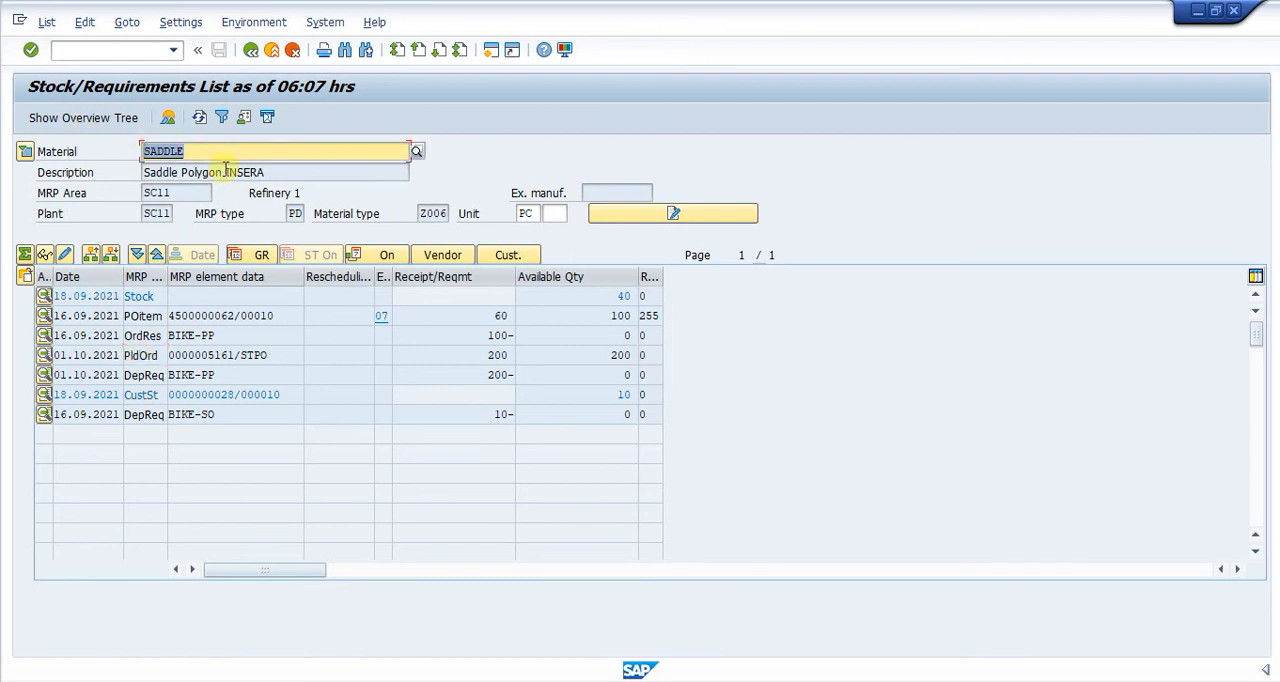
pyautogui.doubleClick(140, 355)
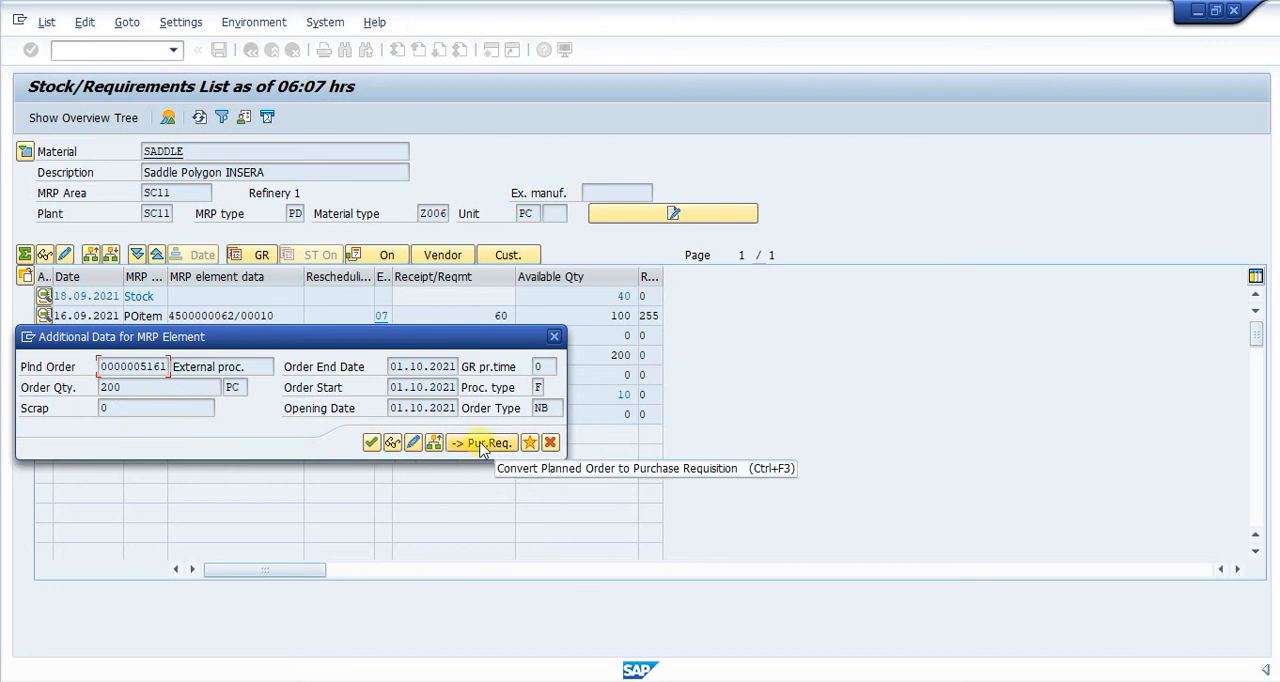
pyautogui.click(554, 336)
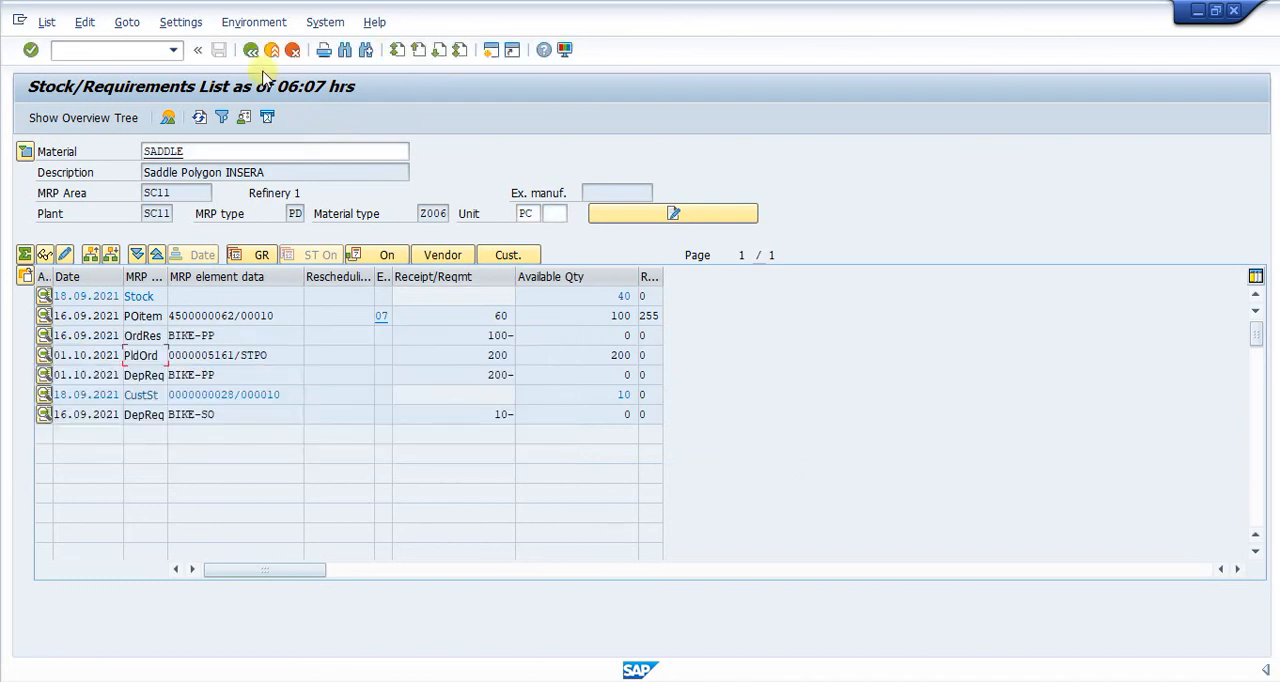
# - Return to the initial screen and display the stock/requirements list for BIKE-PP in plant SC11
pyautogui.click(251, 49)
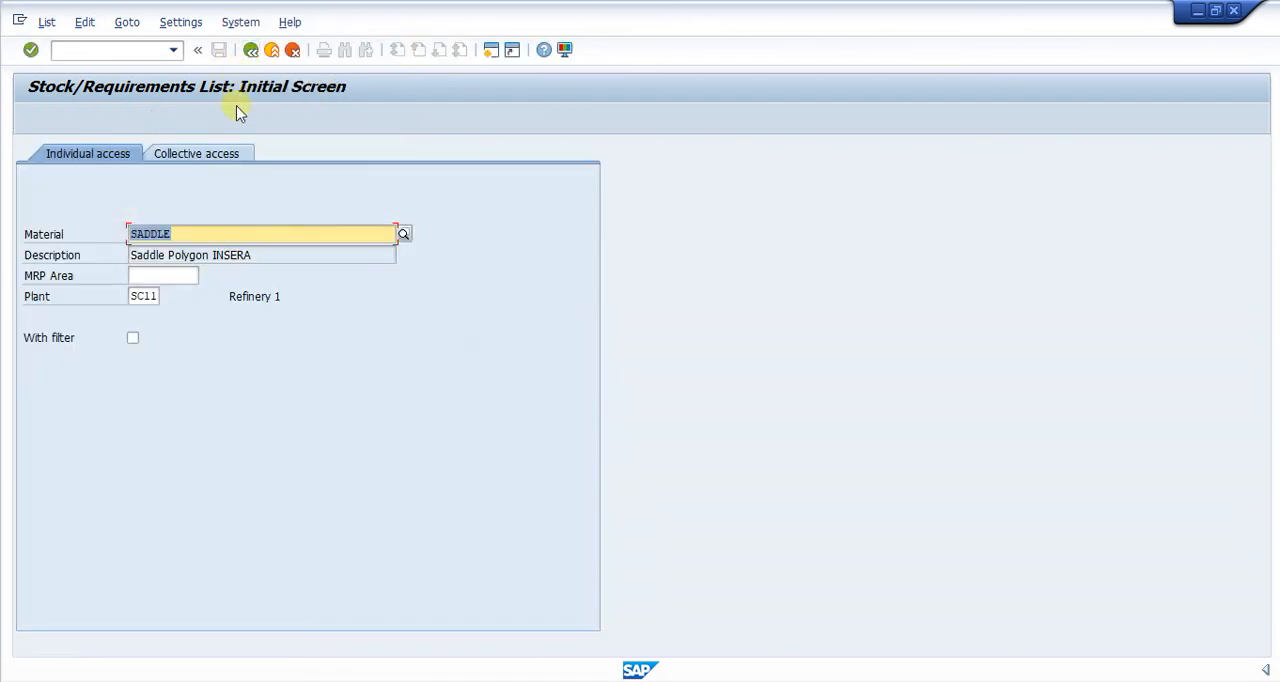
pyautogui.moveTo(205, 236); pyautogui.dragTo(92, 195)
pyautogui.press('BackSpace')
pyautogui.hotkey('ctrl', 'z')
pyautogui.press('BackSpace')
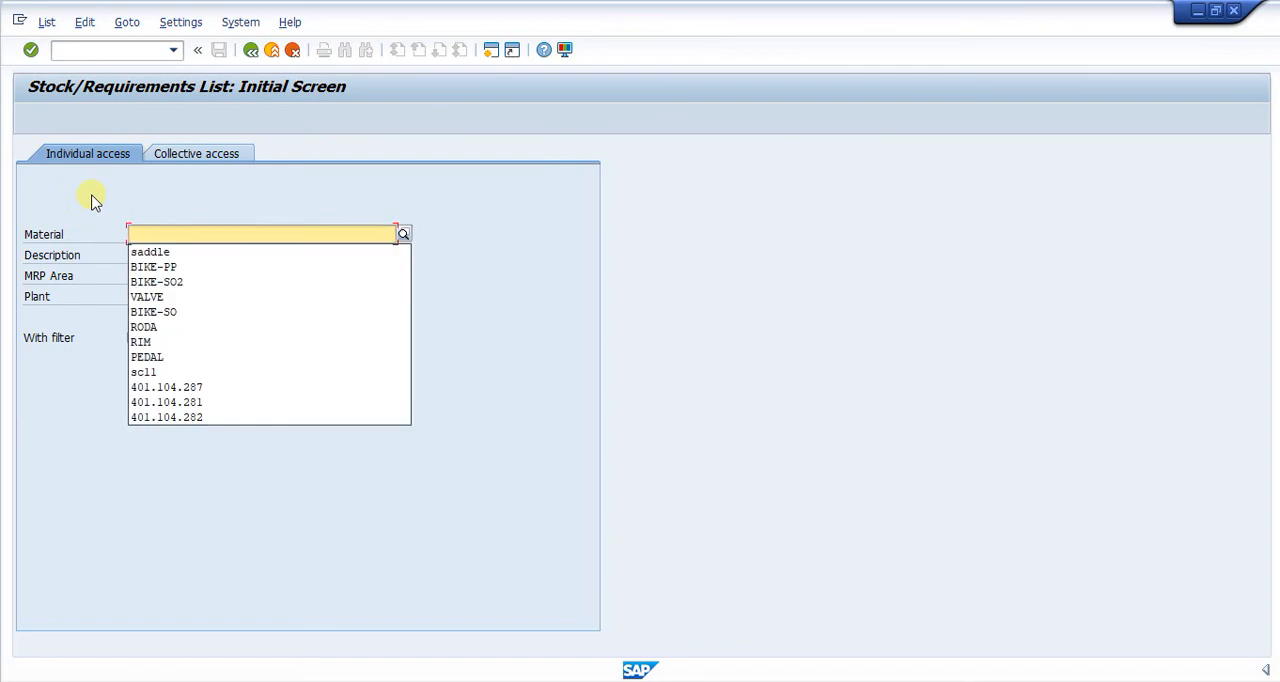
pyautogui.click(155, 267)
pyautogui.press('Return')
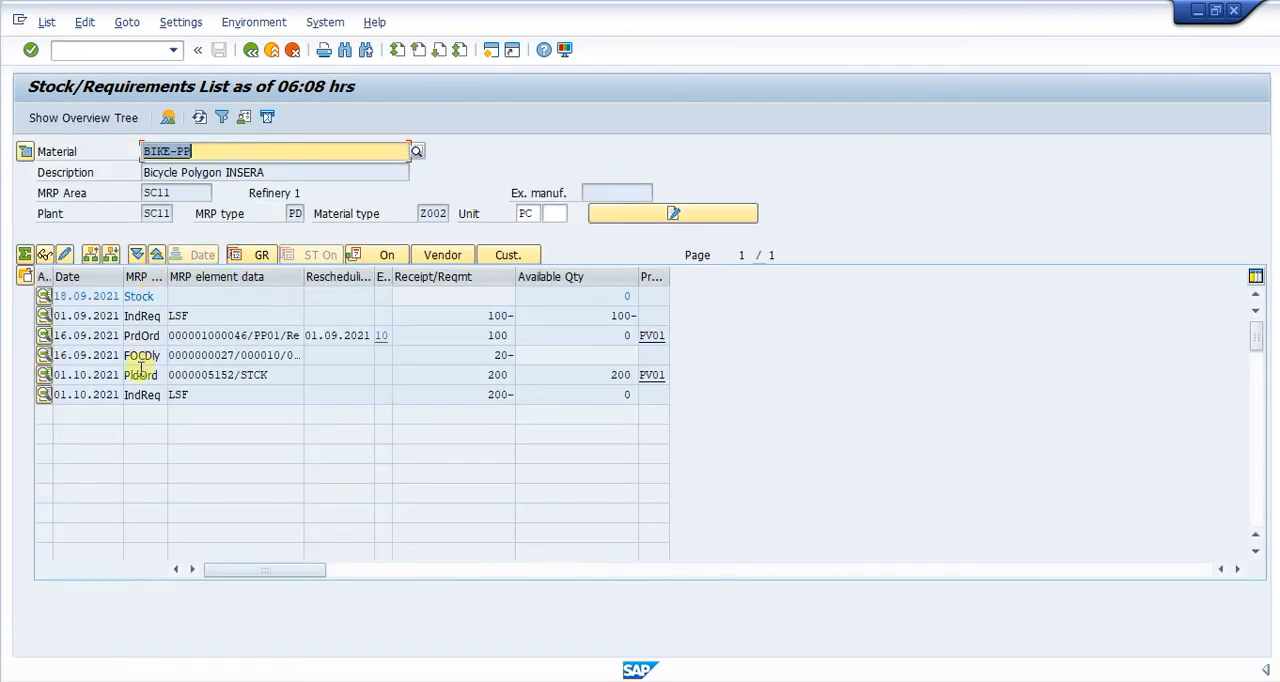
# - Inspect the additional data of BIKE-PP's planned order dated 01.10.2021 and expand the material header details
pyautogui.click(141, 370)
pyautogui.doubleClick(141, 372)
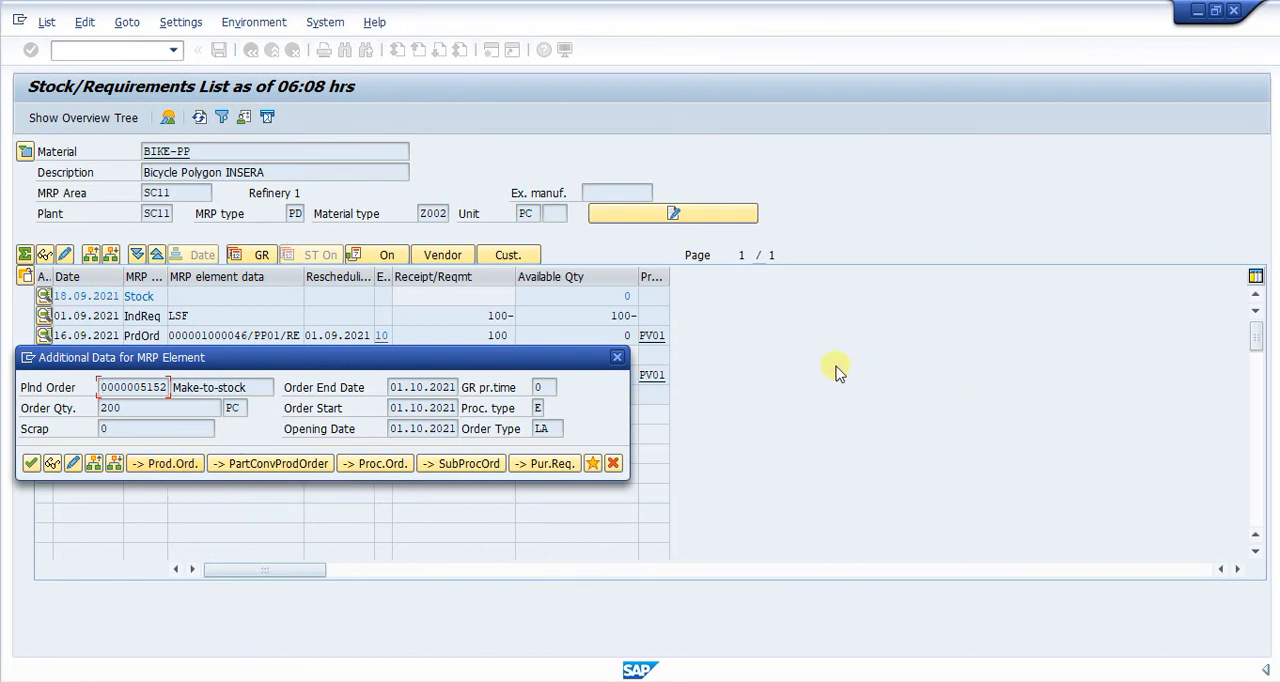
pyautogui.click(617, 357)
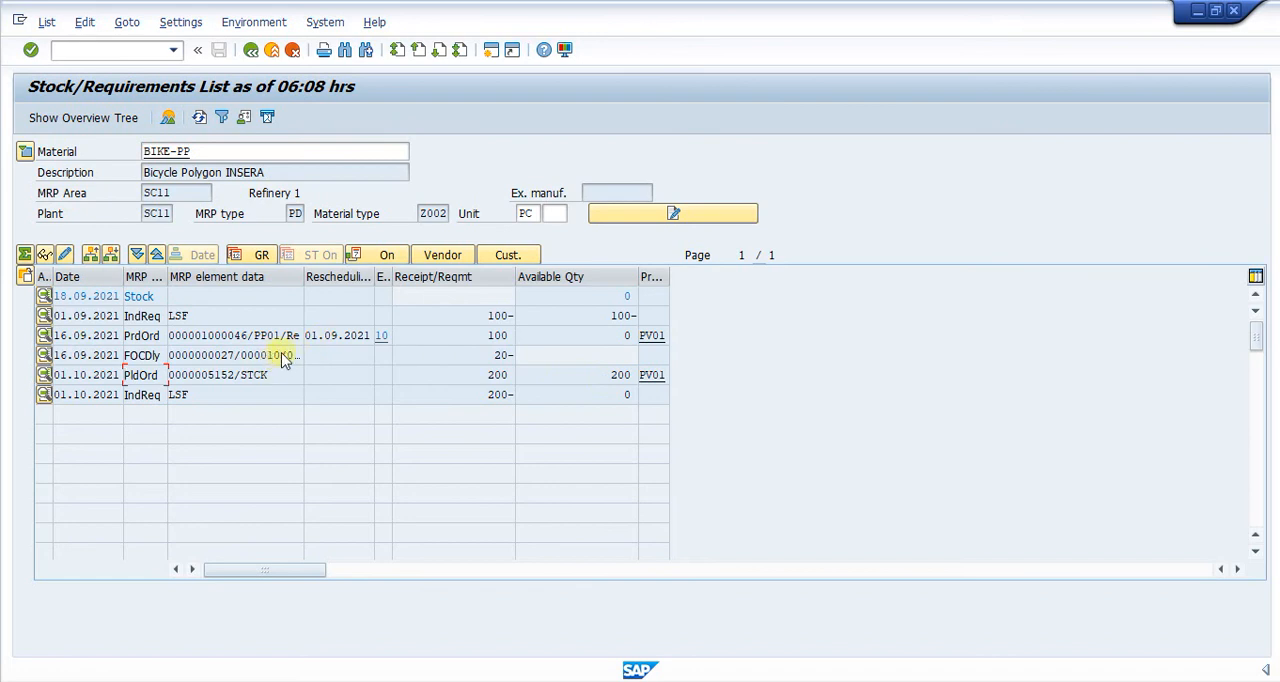
pyautogui.click(24, 152)
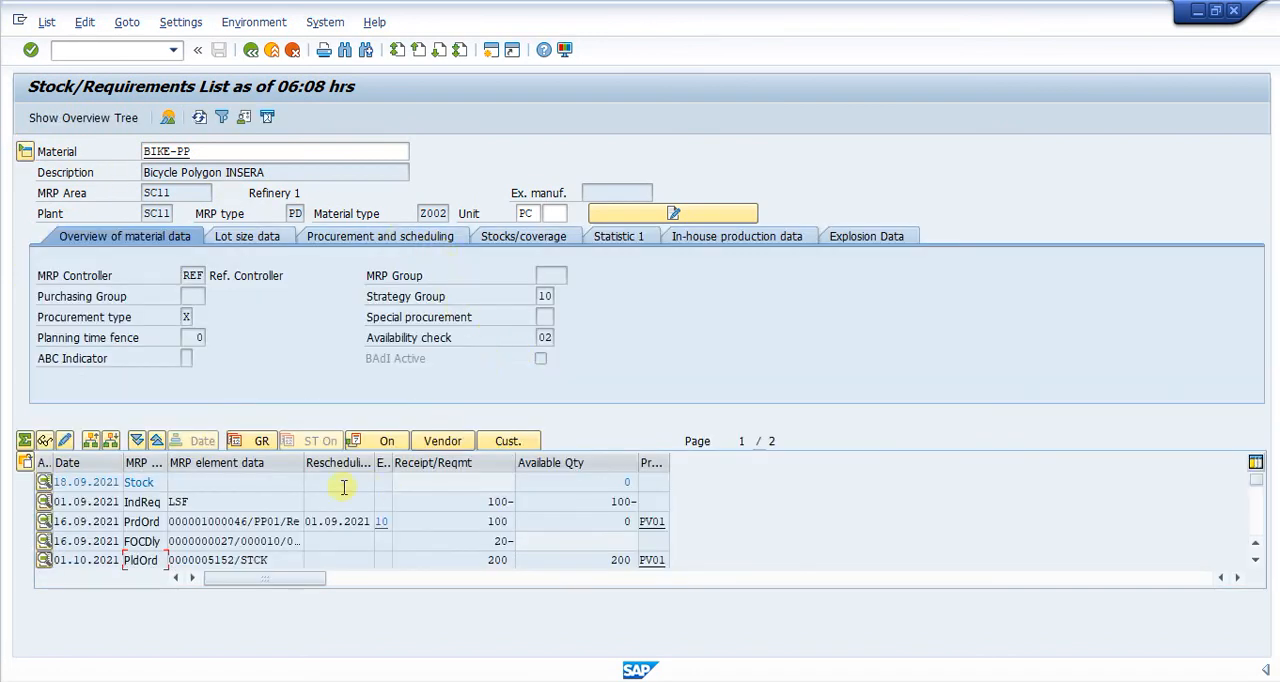
# - Leave the list with its expanded header and reopen BIKE-PP's stock/requirements list for plant SC11
pyautogui.click(252, 49)
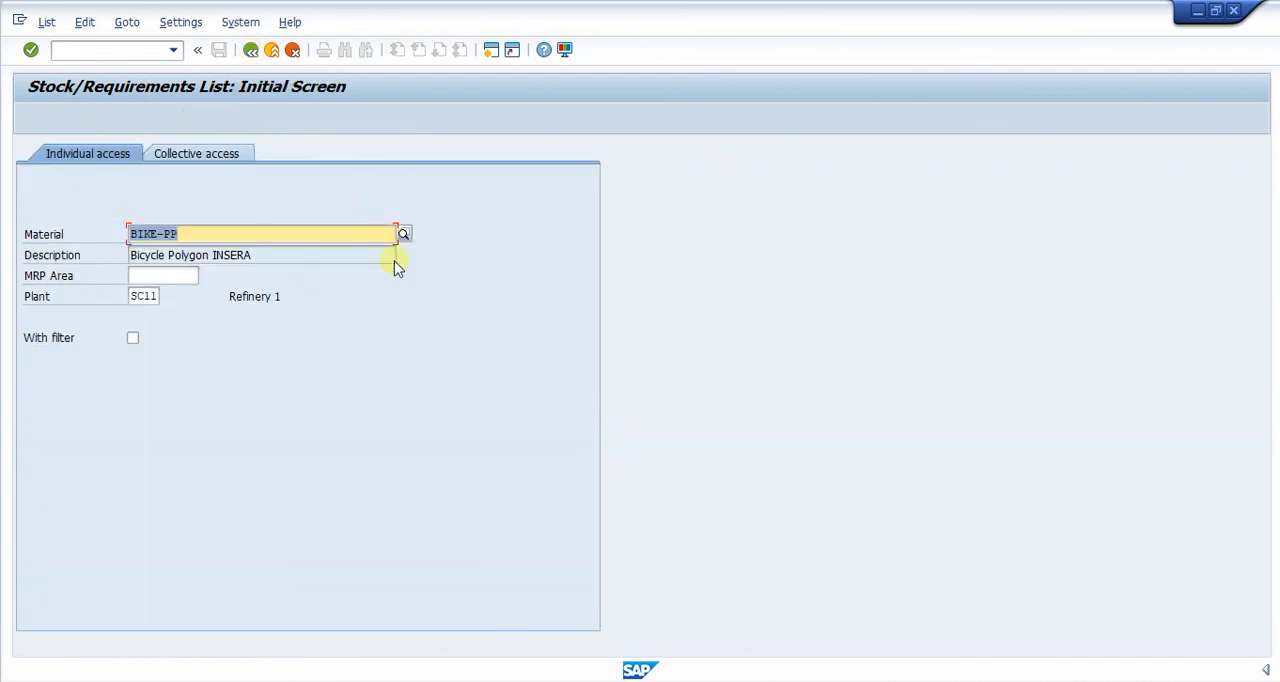
pyautogui.press('Return')
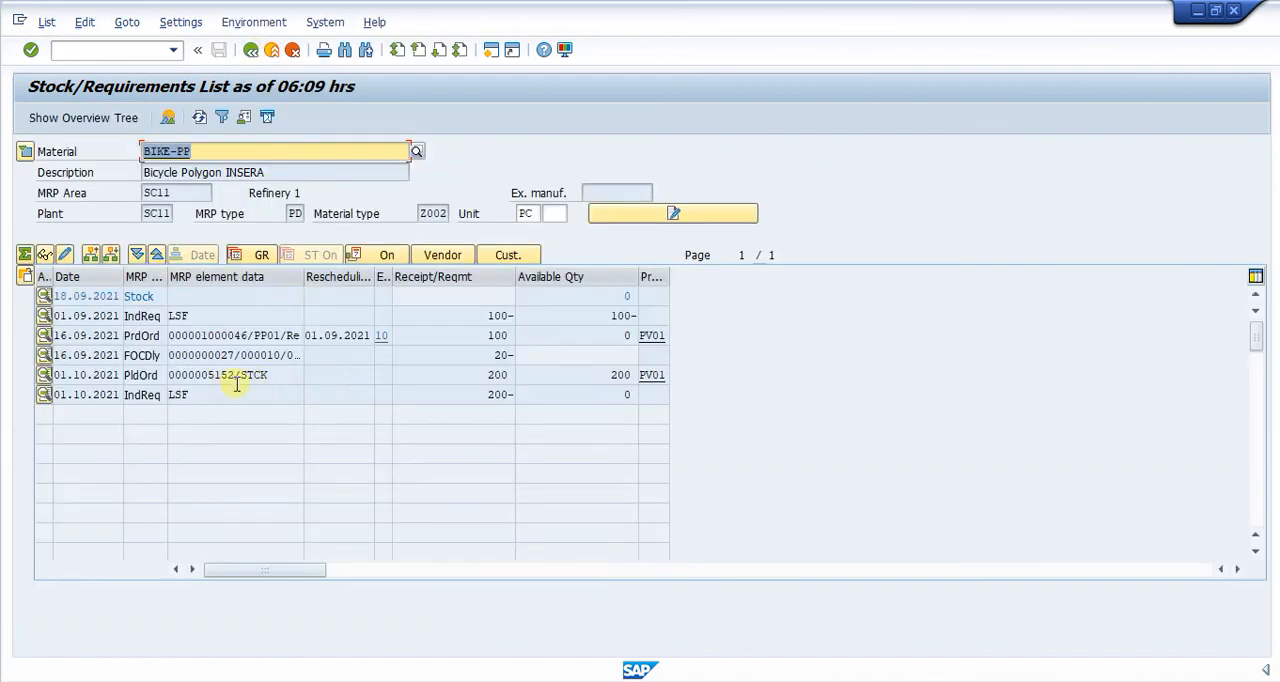
pyautogui.click(232, 151)
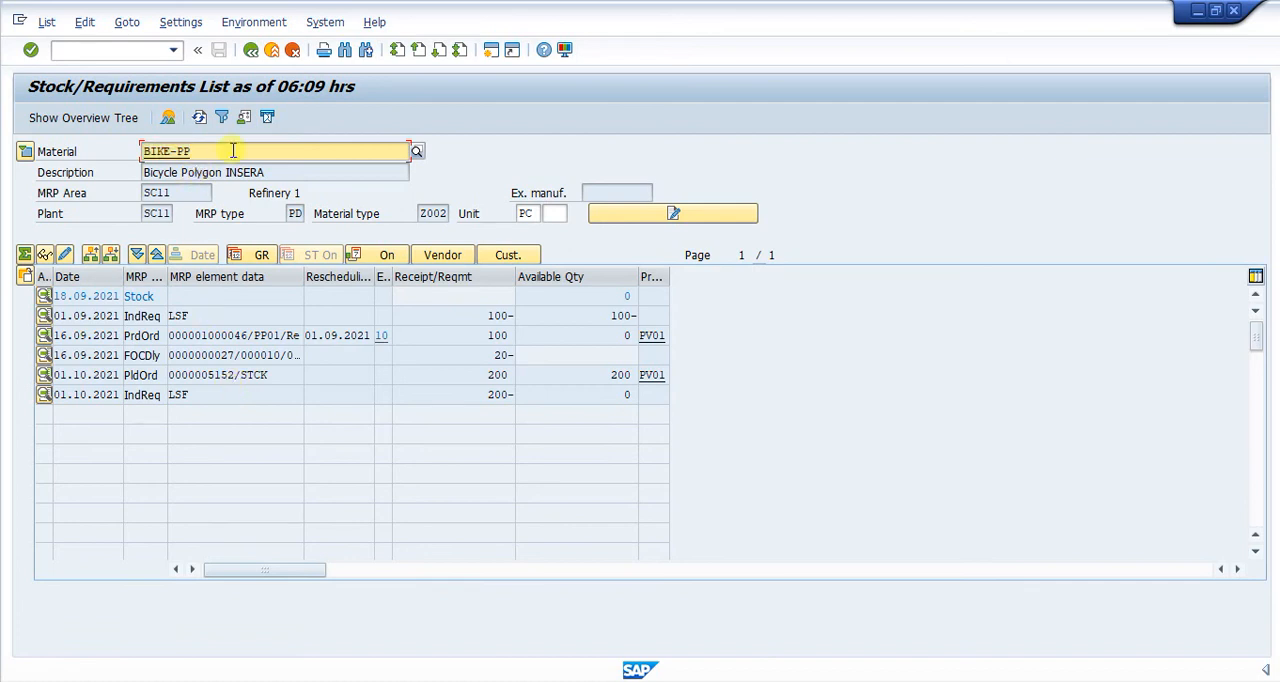
# - Display the order report for BIKE-PP's planned order dated 01.10.2021
pyautogui.click(130, 375)
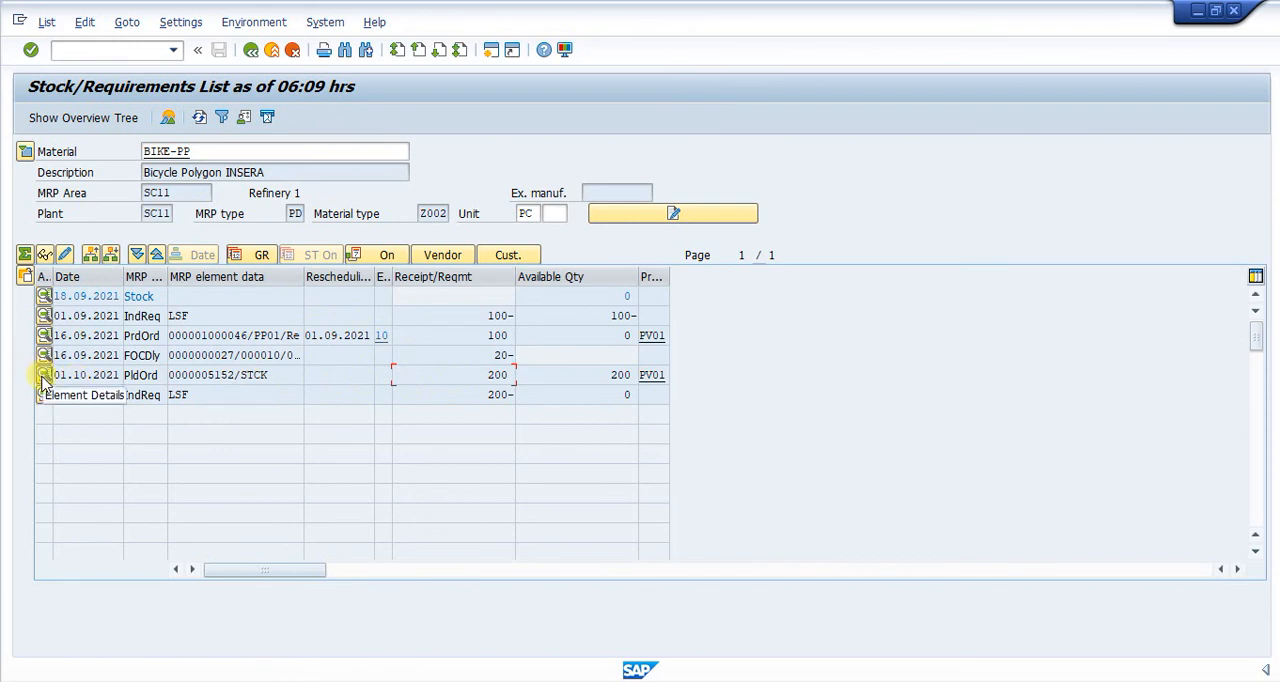
pyautogui.click(135, 375)
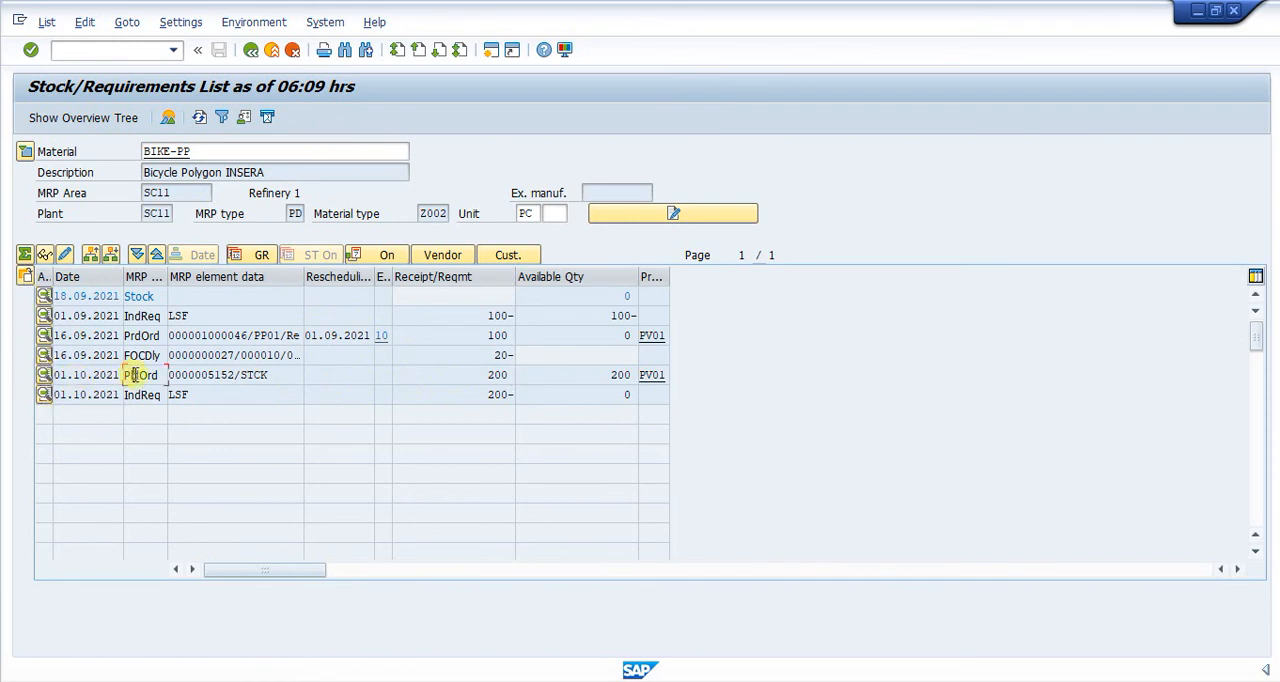
pyautogui.click(24, 276)
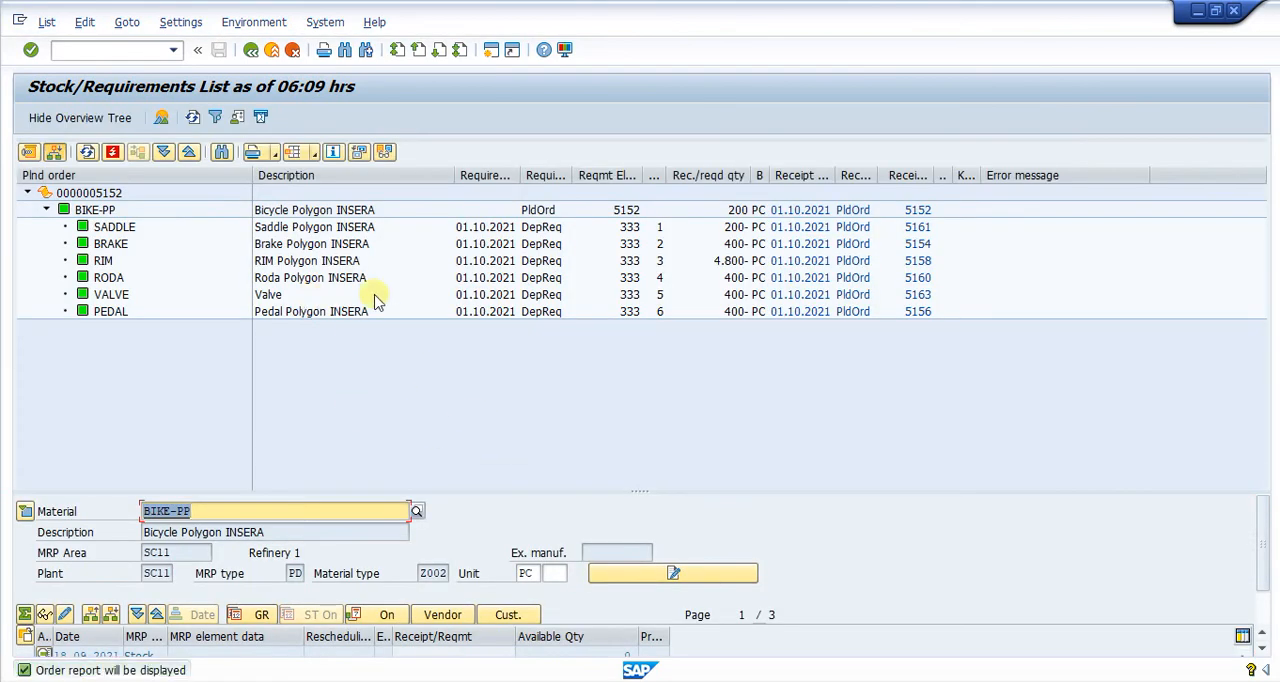
# - Check the required quantity of each BIKE-PP component in the order report, from SADDLE through PEDAL
pyautogui.click(738, 229)
pyautogui.click(738, 244)
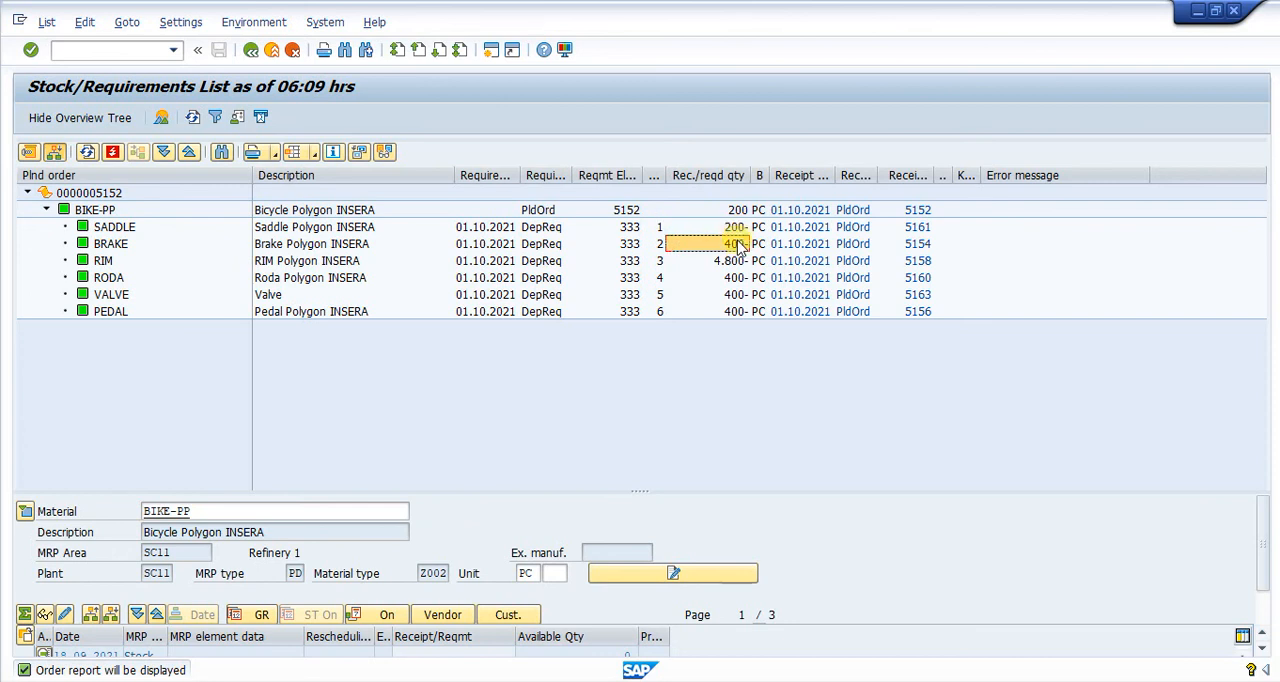
pyautogui.click(736, 261)
pyautogui.click(734, 279)
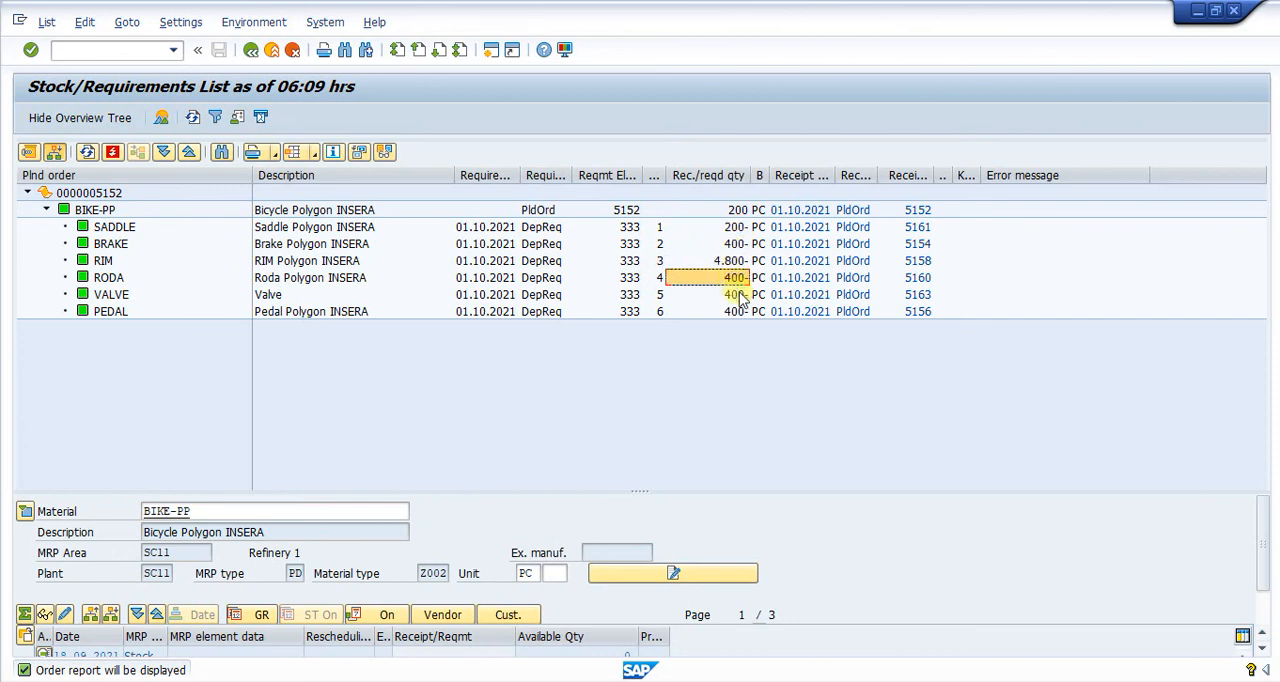
pyautogui.click(736, 295)
pyautogui.click(737, 311)
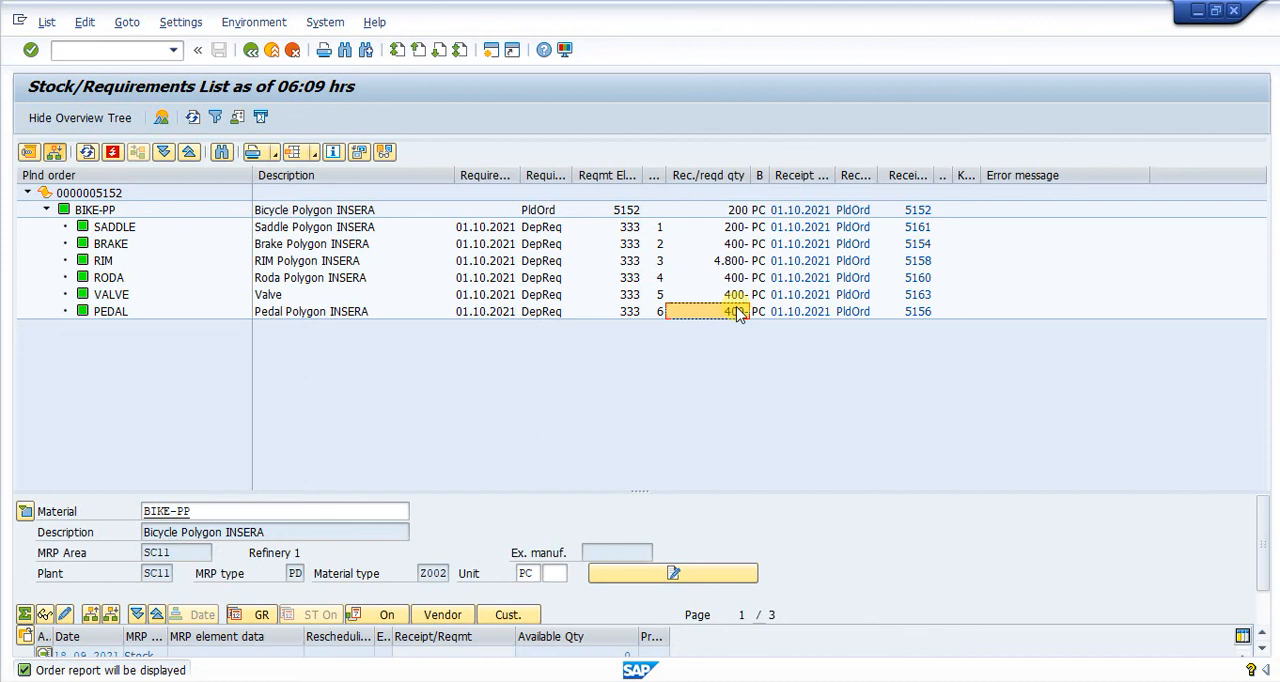
# - Check the planned order receipts that cover the BIKE-PP components in the order report
pyautogui.click(854, 246)
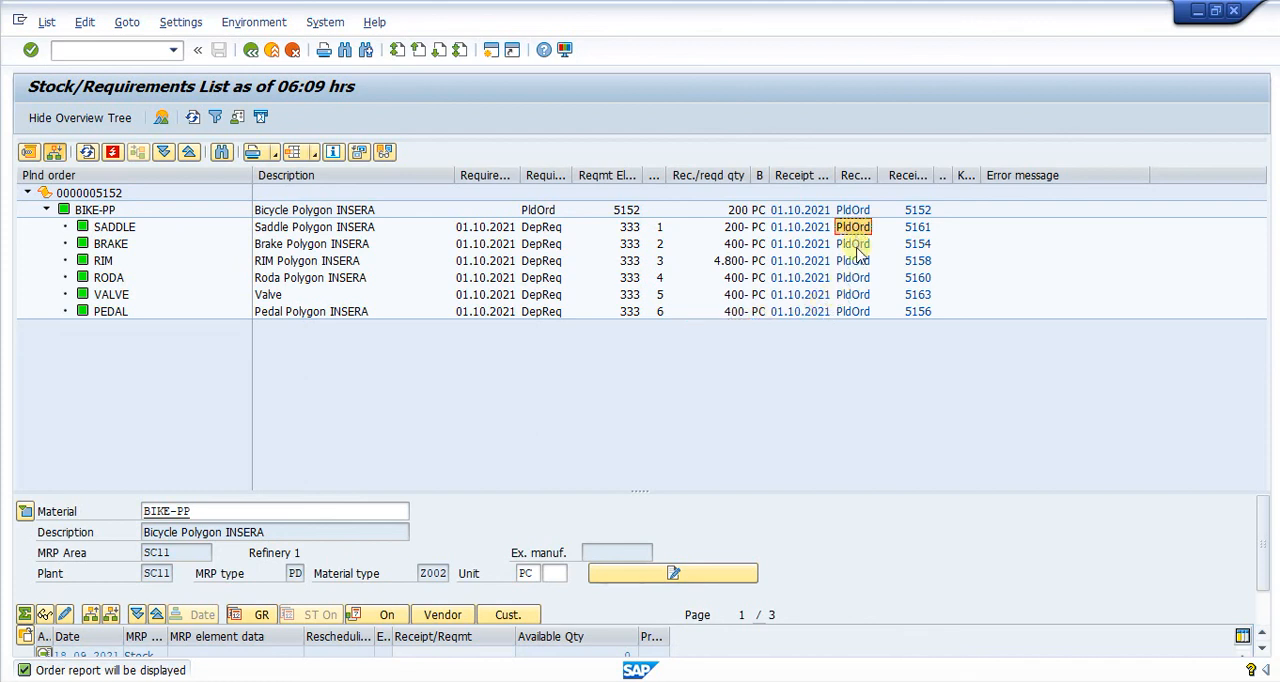
pyautogui.click(855, 262)
pyautogui.click(855, 279)
pyautogui.click(855, 296)
pyautogui.click(855, 312)
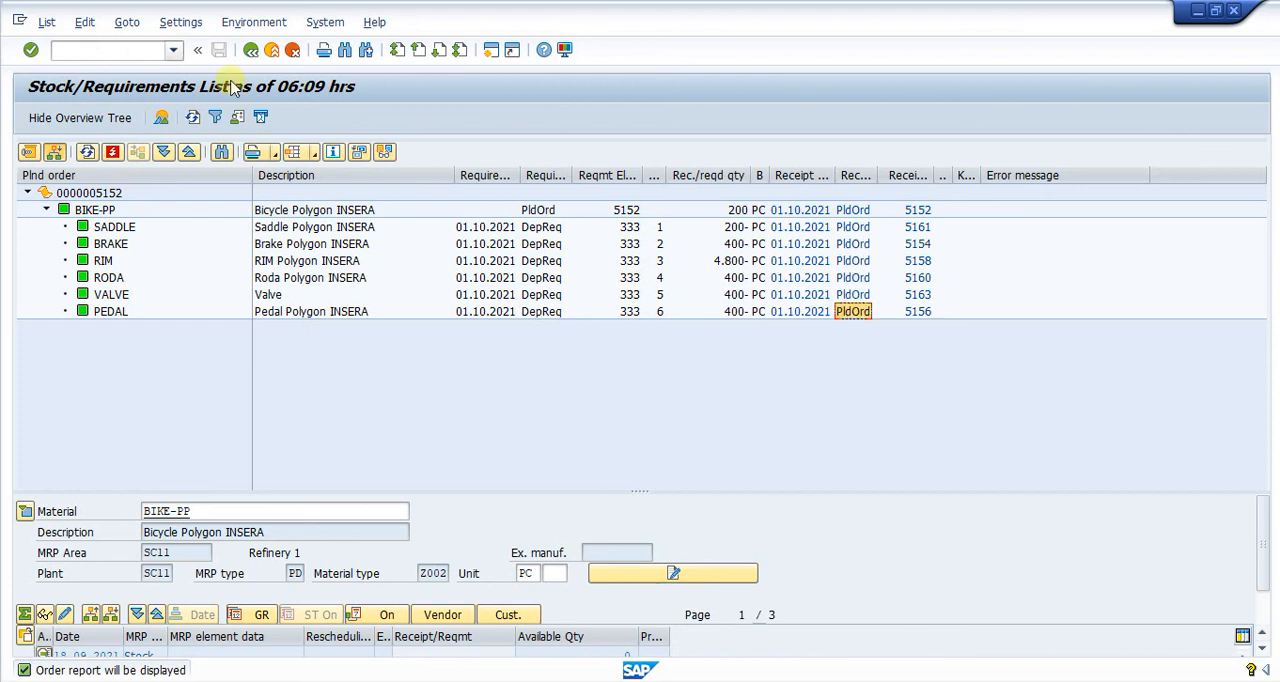
# - Reopen BIKE-PP's stock/requirements list for plant SC11 and display the order report for its planned order dated 01.10.2021
pyautogui.click(253, 54)
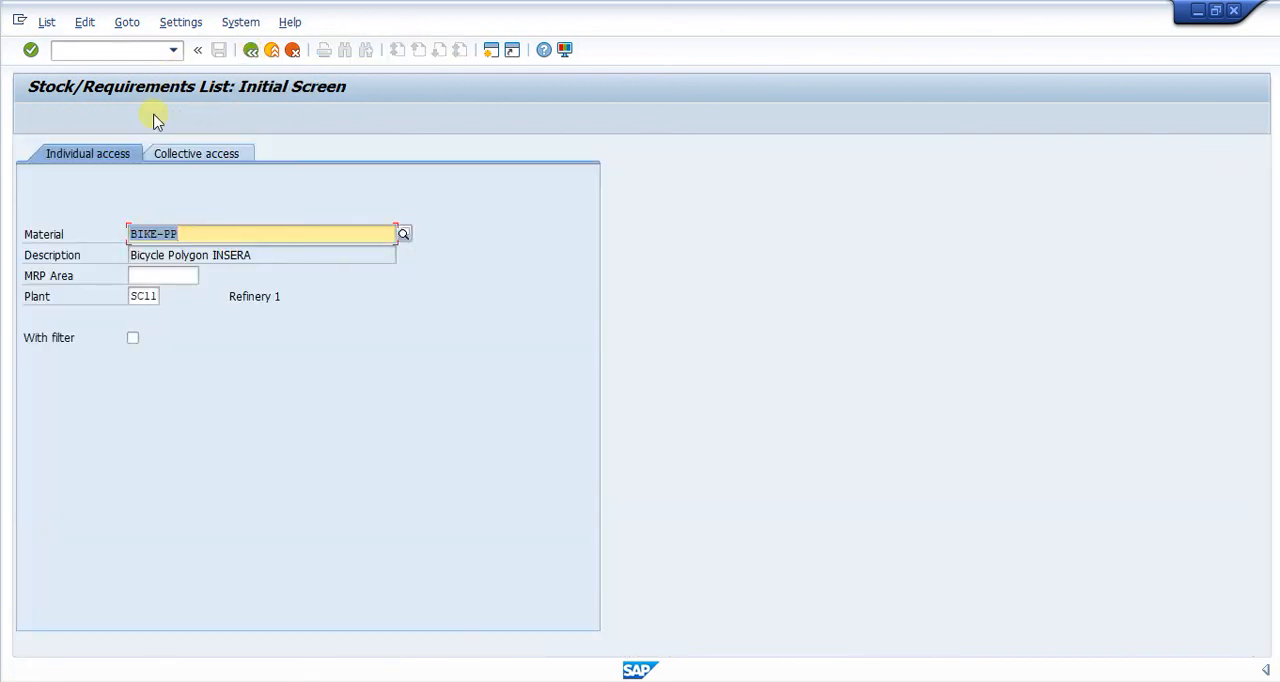
pyautogui.press('Return')
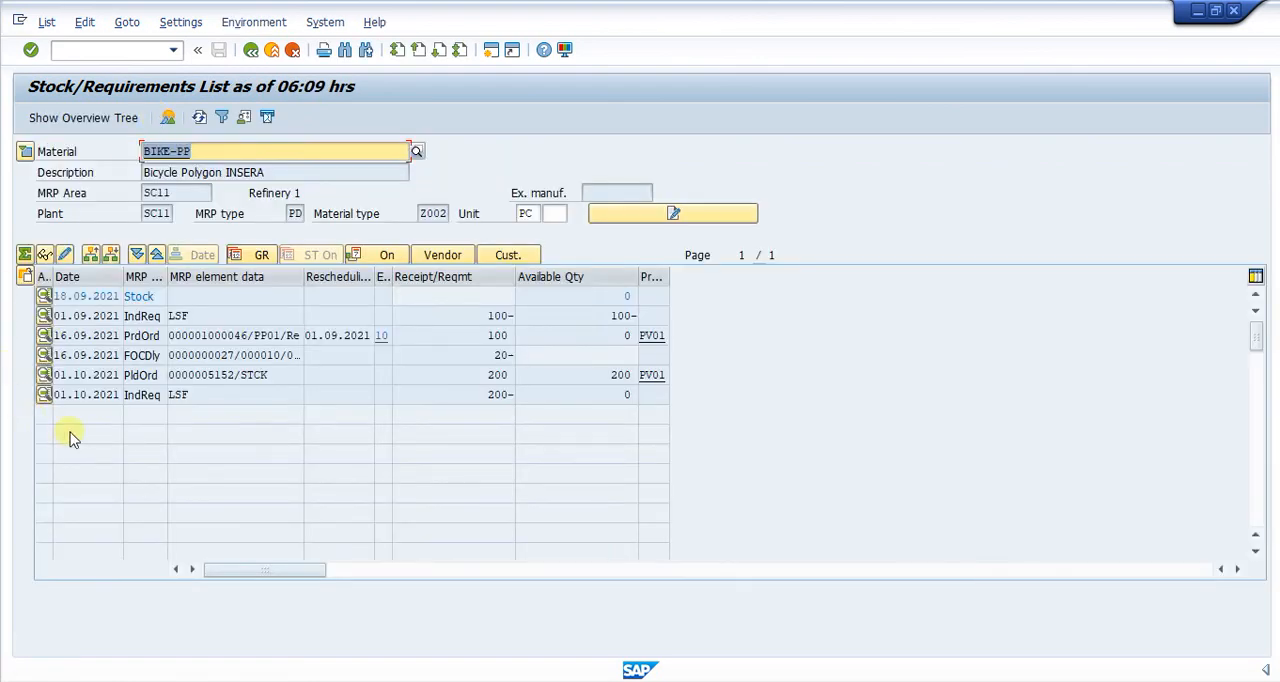
pyautogui.click(139, 375)
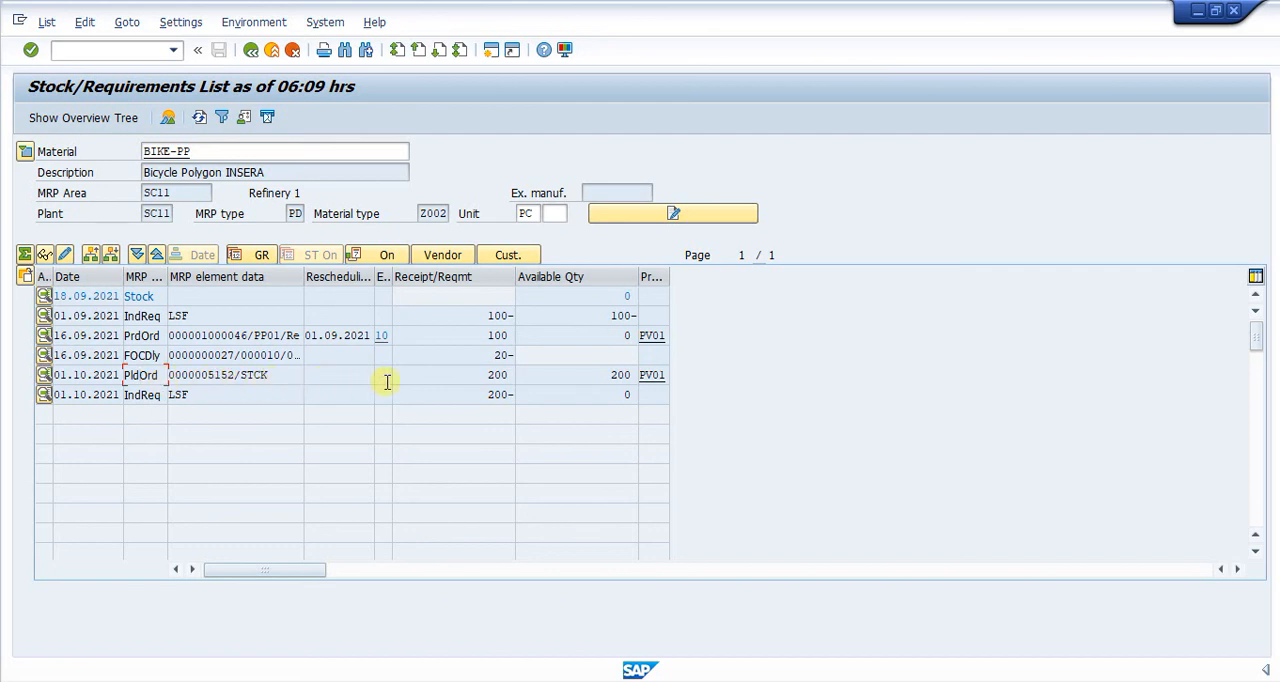
pyautogui.moveTo(486, 378); pyautogui.dragTo(527, 382)
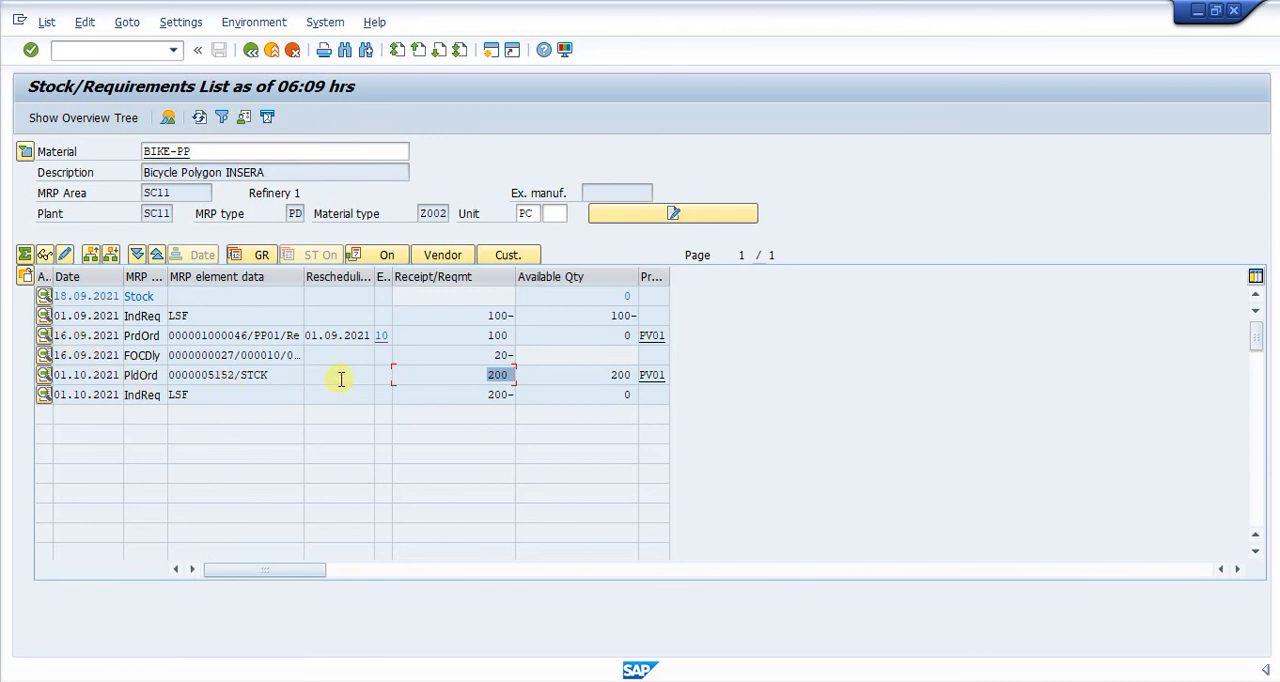
pyautogui.click(140, 375)
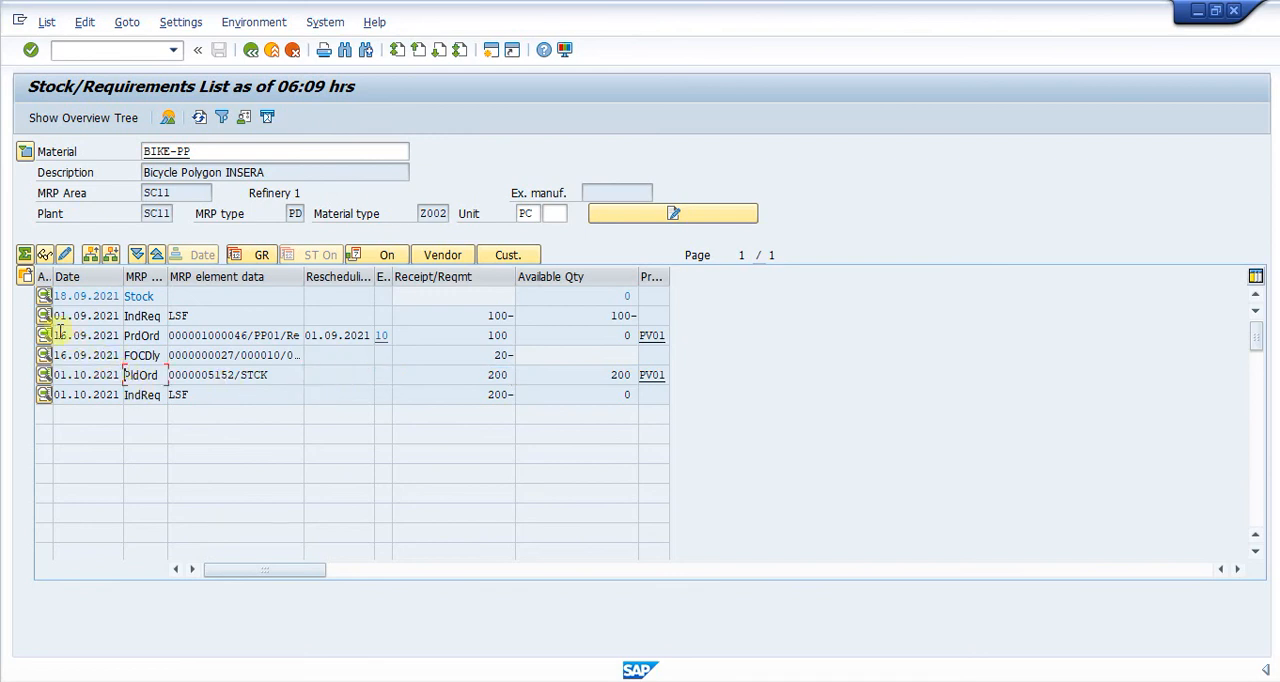
pyautogui.click(25, 277)
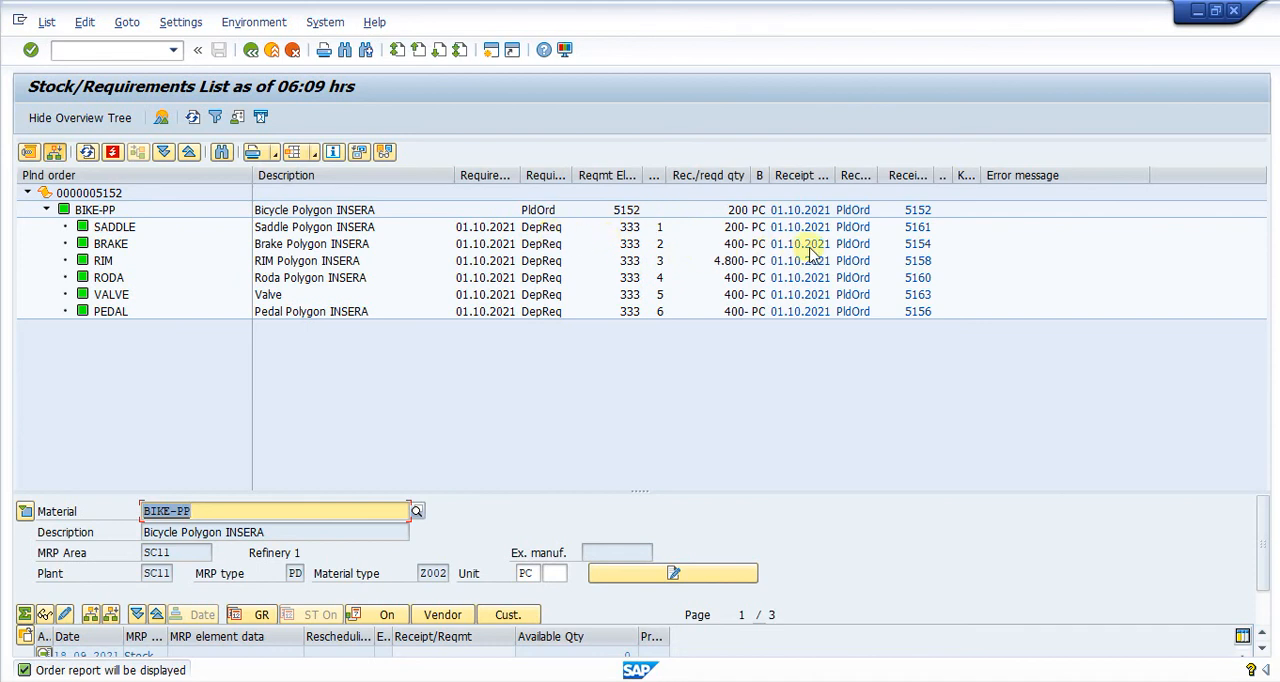
# - Examine the receipt element type of every component from SADDLE to PEDAL, rechecking SADDLE, BRAKE and RODA
pyautogui.click(855, 229)
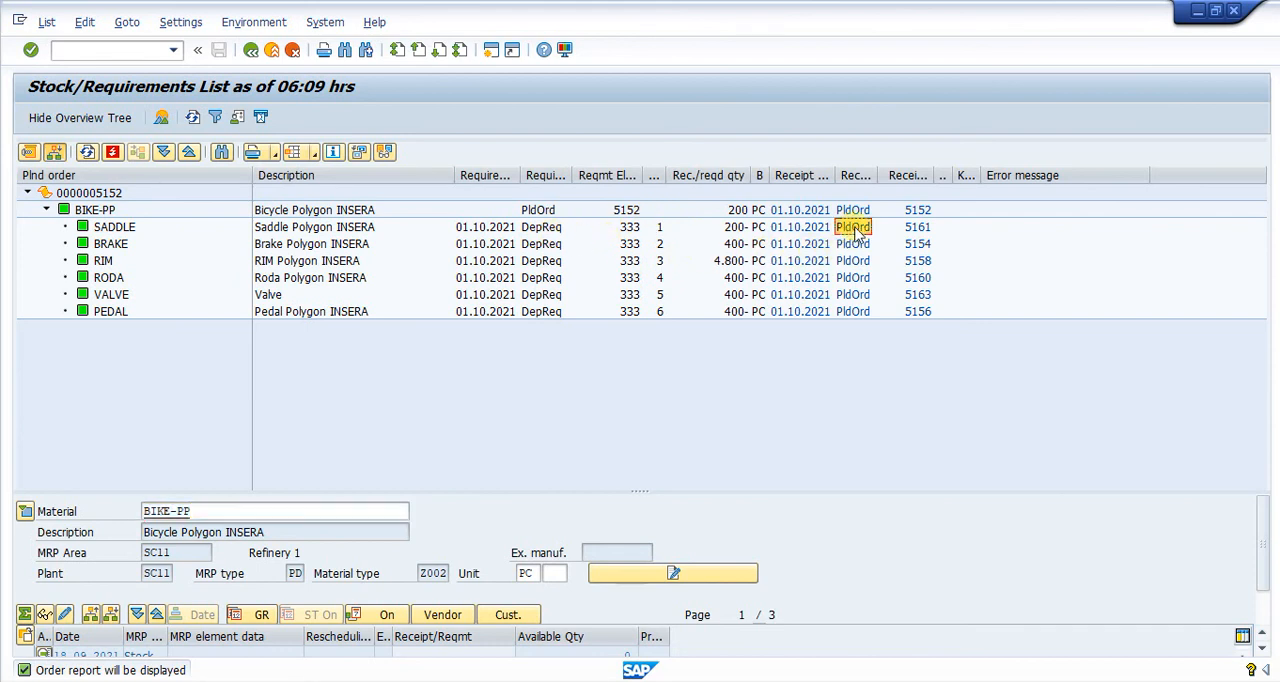
pyautogui.click(856, 246)
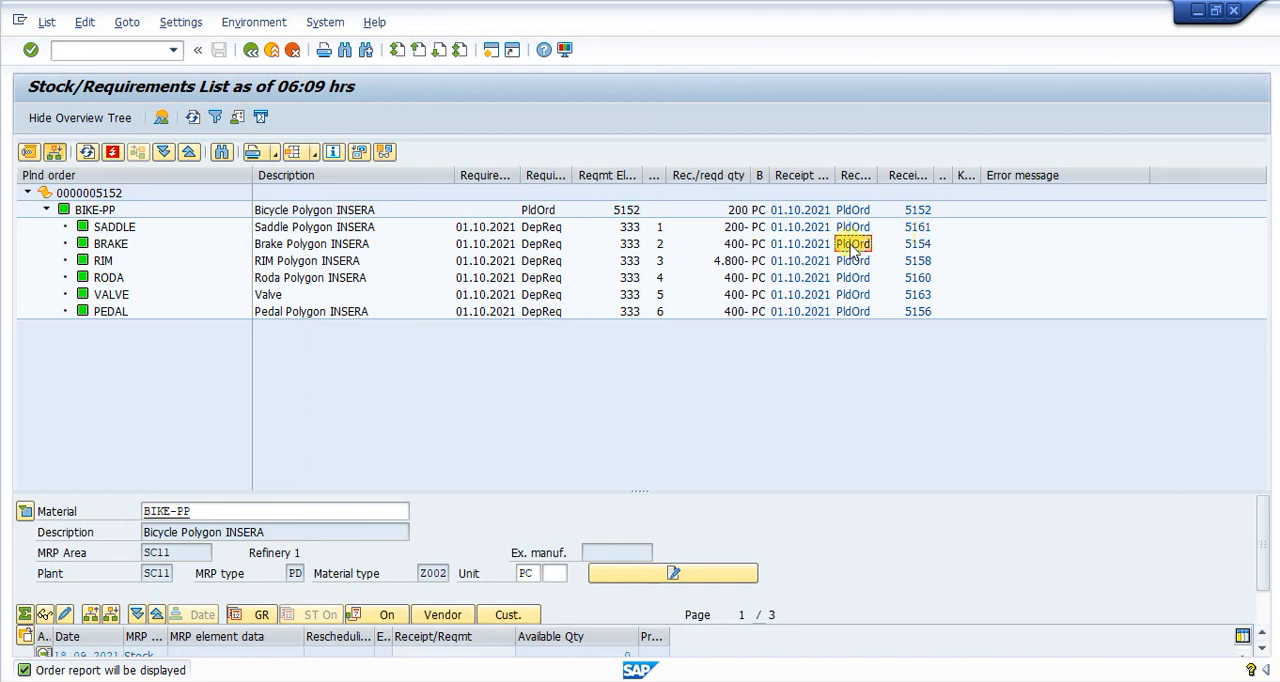
pyautogui.click(851, 262)
pyautogui.click(852, 279)
pyautogui.click(852, 296)
pyautogui.click(852, 313)
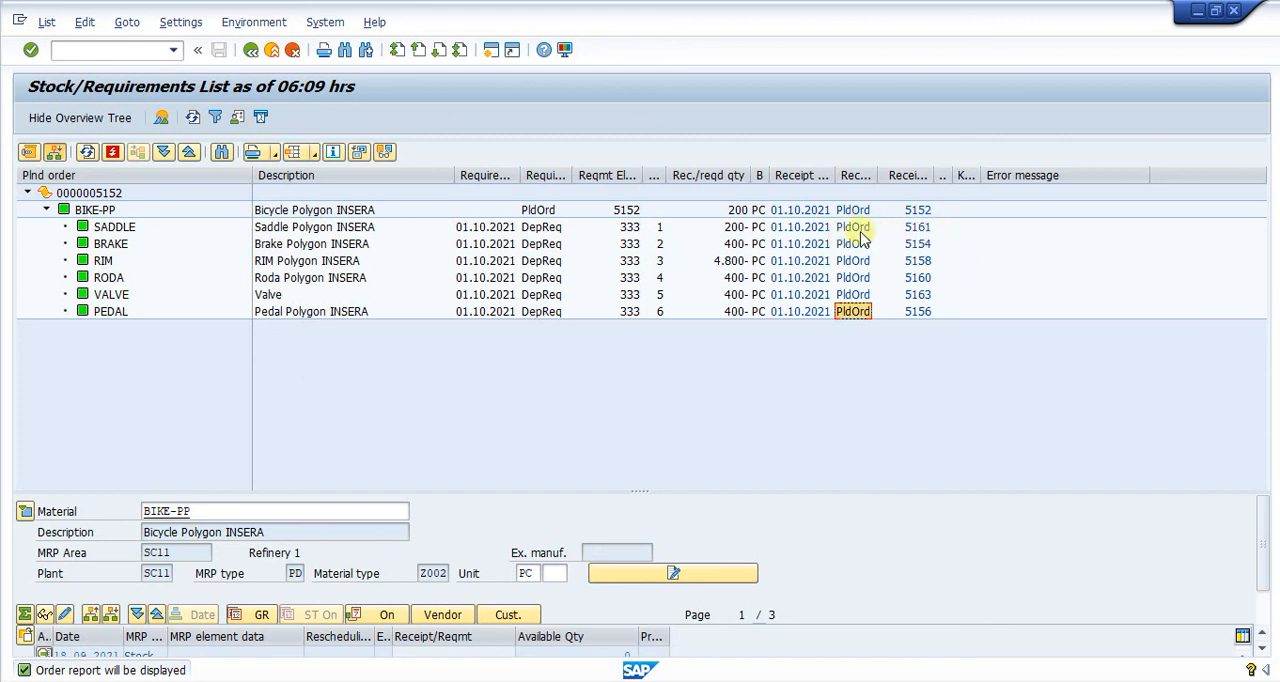
pyautogui.click(852, 227)
pyautogui.click(852, 244)
pyautogui.click(852, 278)
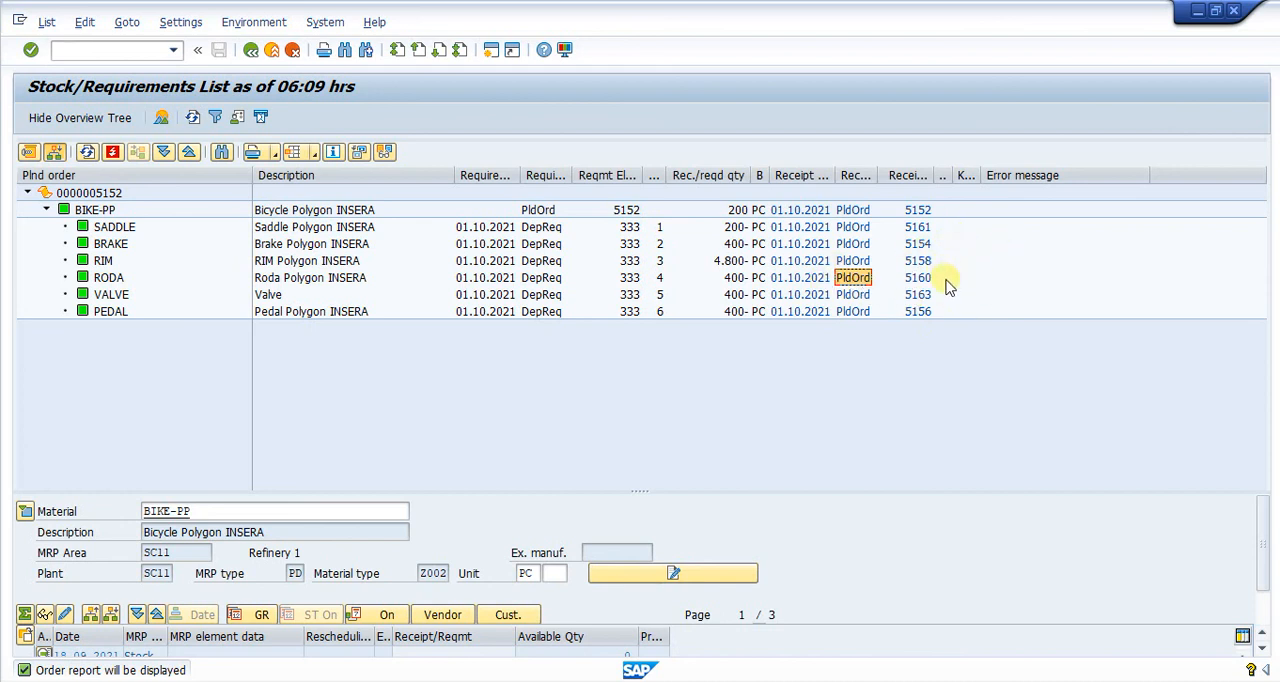
# - Review the component materials in the order tree and match SADDLE, BRAKE, RIM and RODA with their planned orders
pyautogui.click(139, 233)
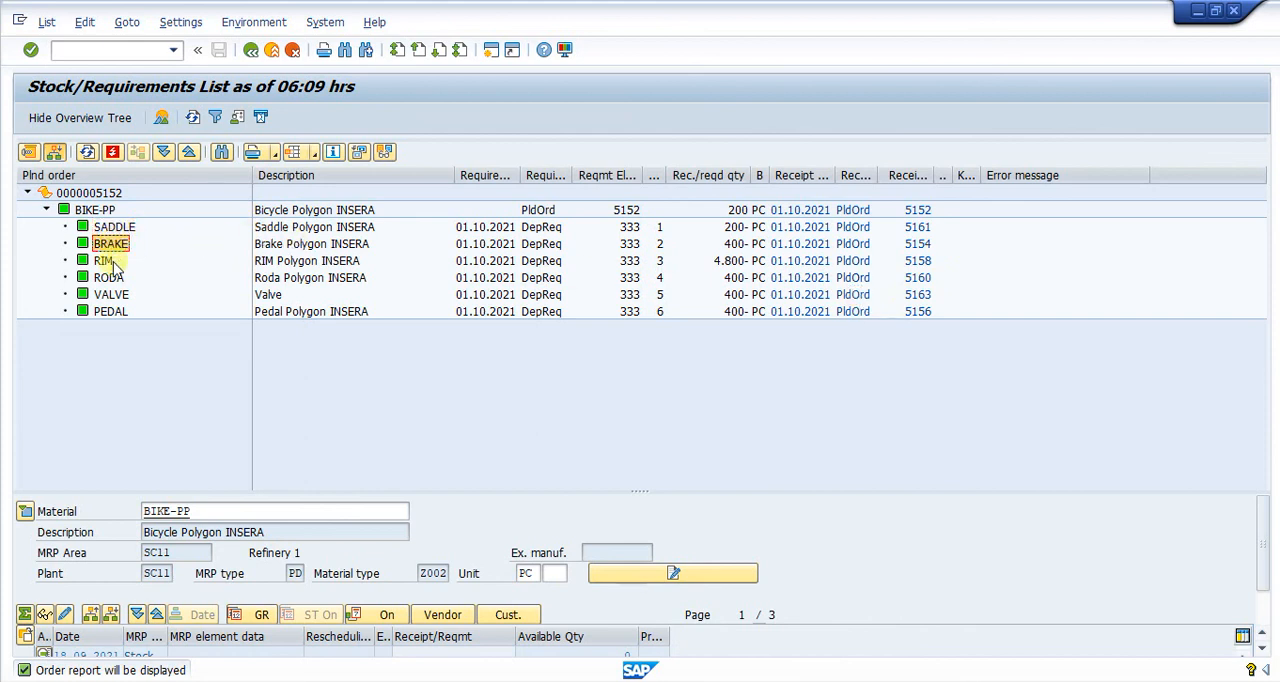
pyautogui.click(109, 313)
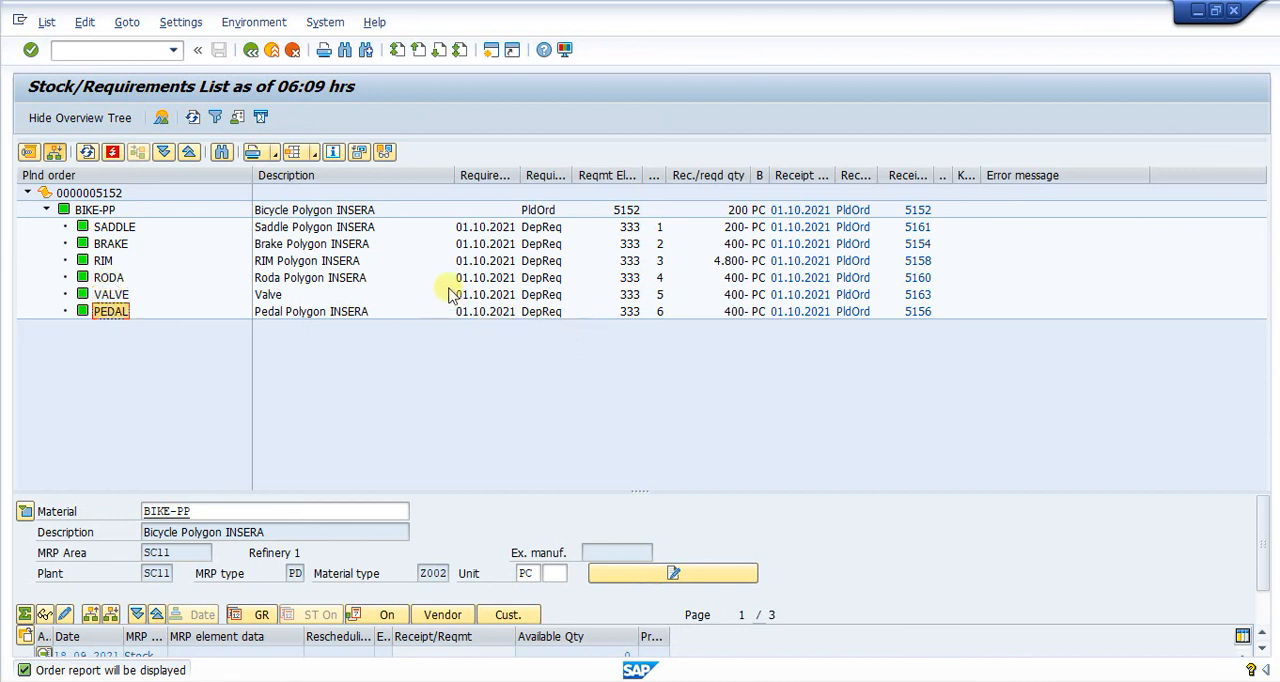
pyautogui.click(852, 243)
pyautogui.click(852, 228)
pyautogui.click(852, 244)
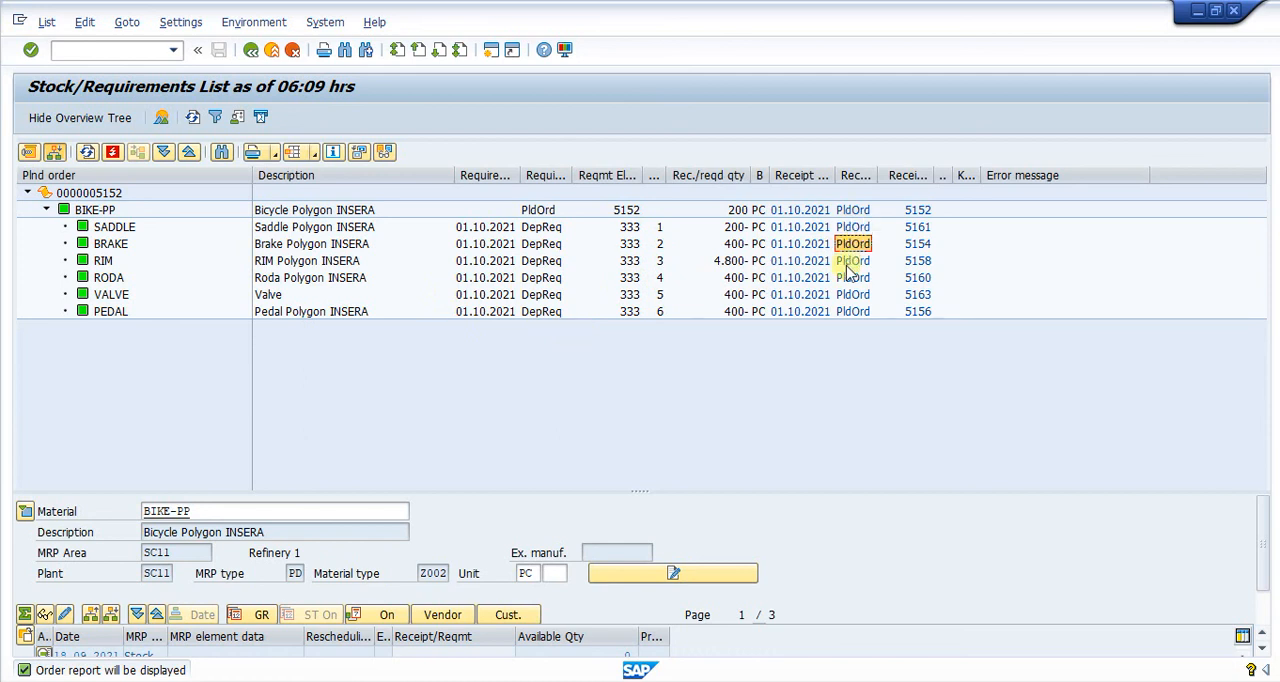
pyautogui.click(850, 261)
pyautogui.click(849, 278)
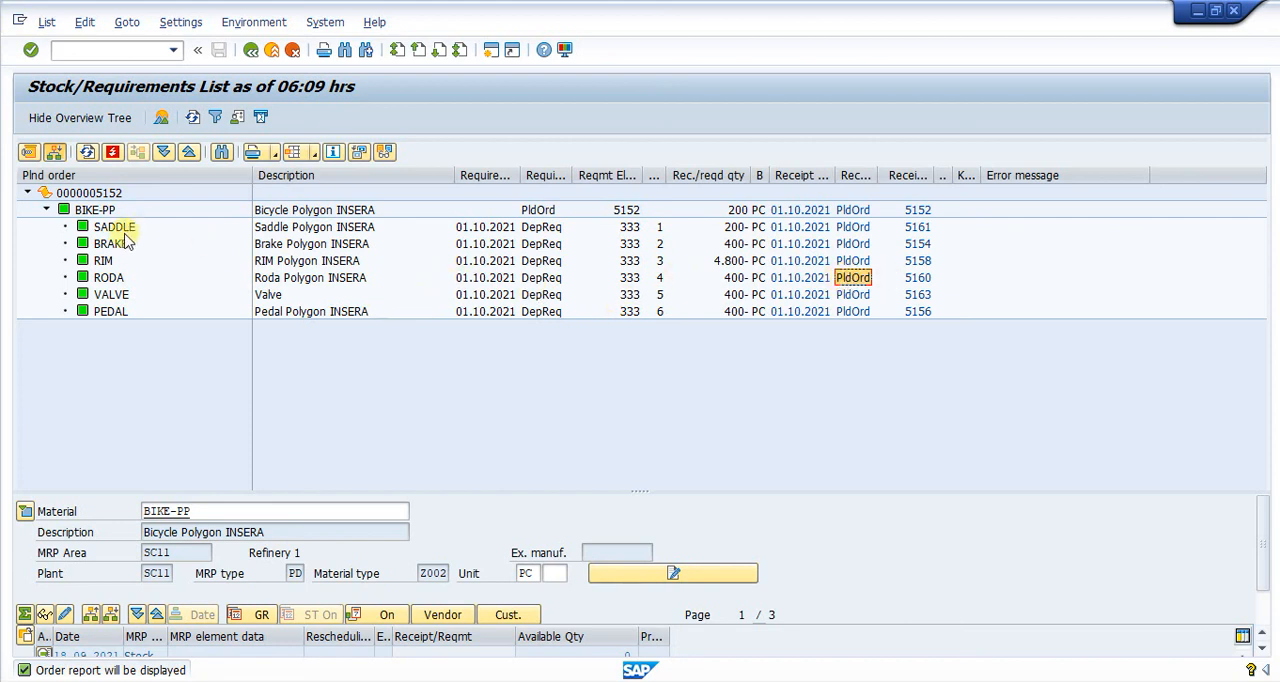
# - Compare the required quantities of SADDLE, BRAKE, RIM and RODA in the order report
pyautogui.click(714, 228)
pyautogui.click(718, 261)
pyautogui.click(716, 244)
pyautogui.click(717, 261)
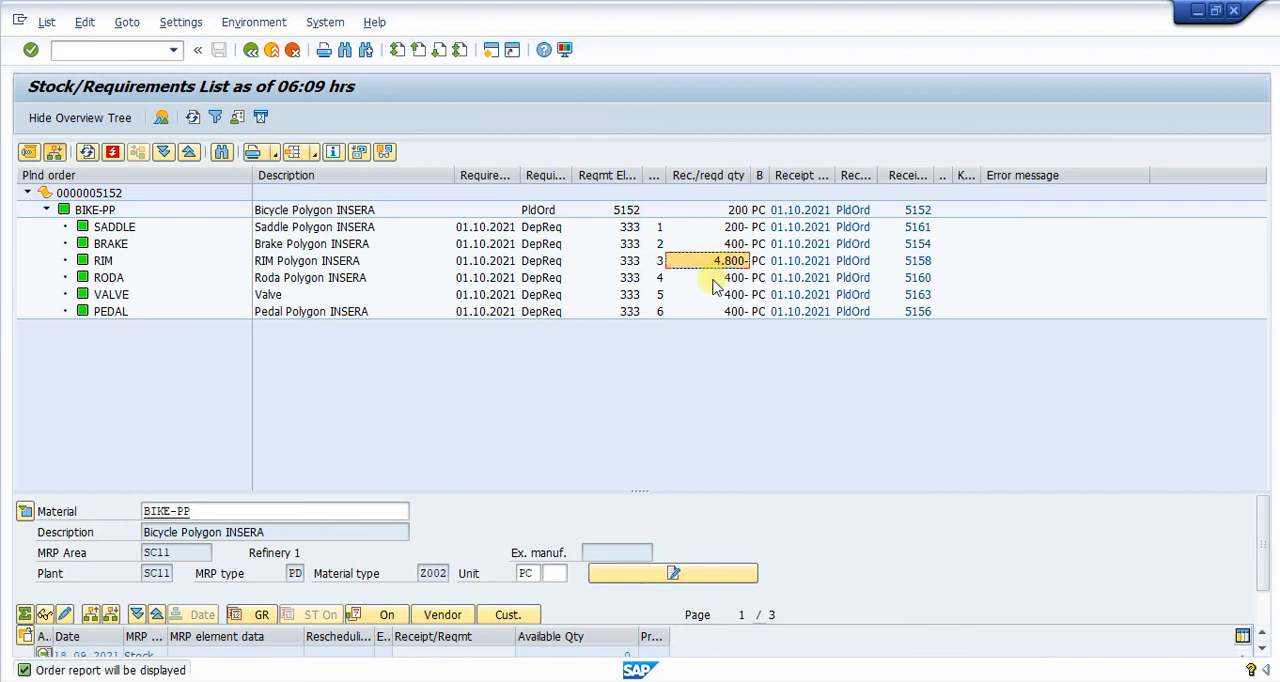
pyautogui.click(713, 279)
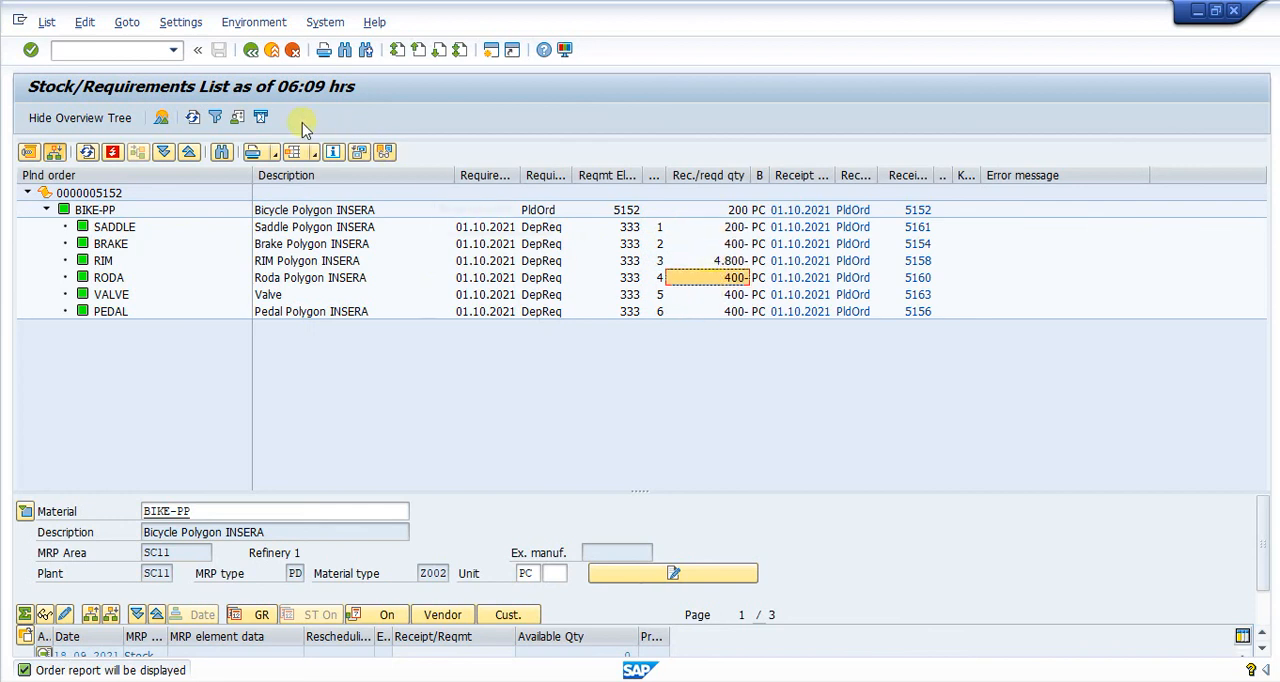
# - Reopen BIKE-PP's stock/requirements list and inspect the additional data and production order conversion option of its planned order dated 01.10.2021
pyautogui.click(251, 52)
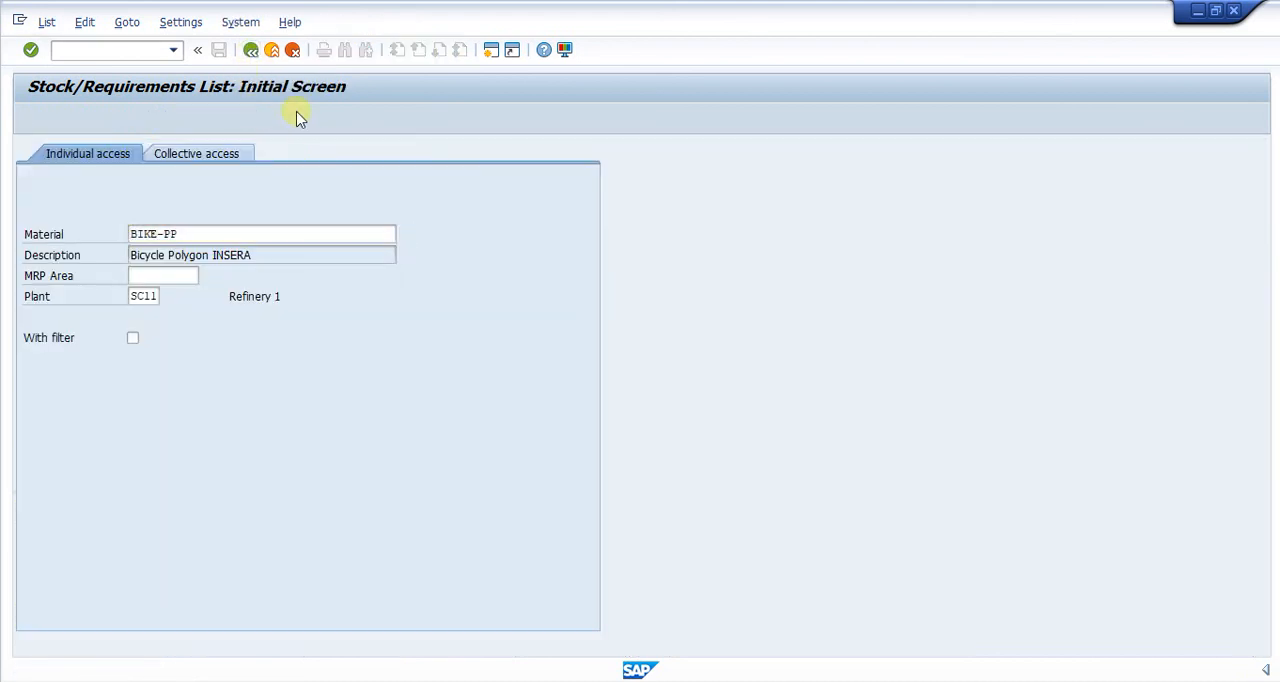
pyautogui.press('Return')
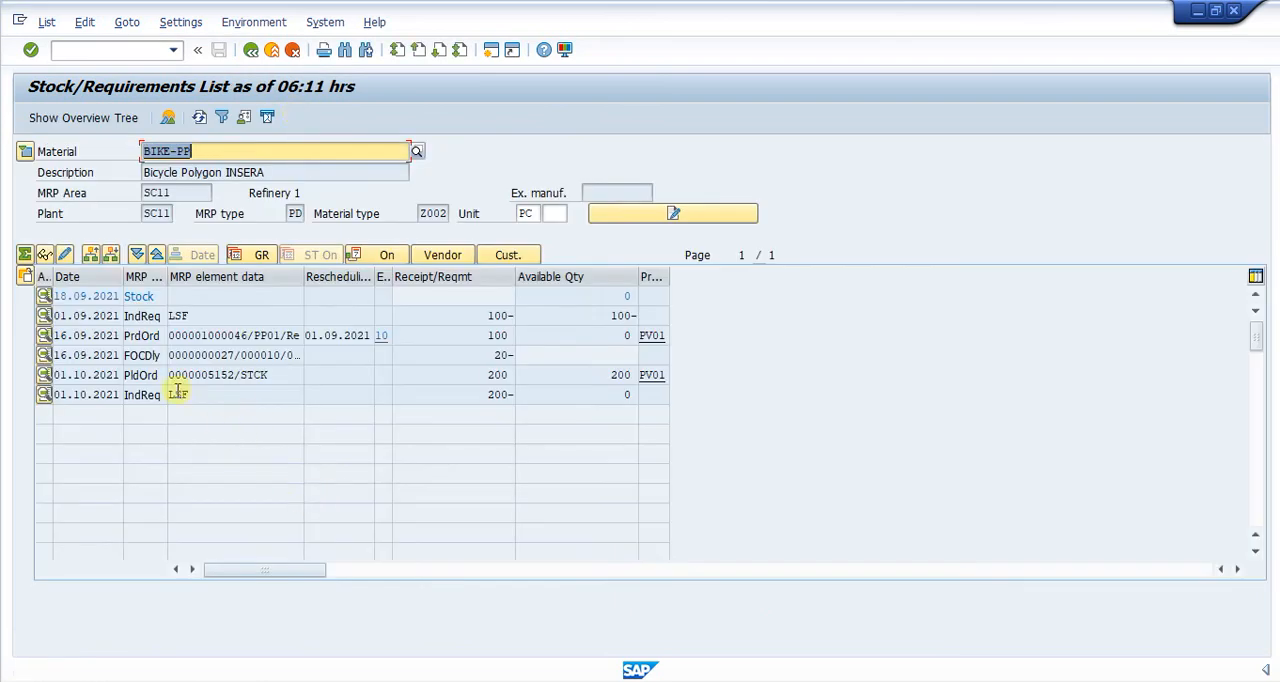
pyautogui.click(145, 376)
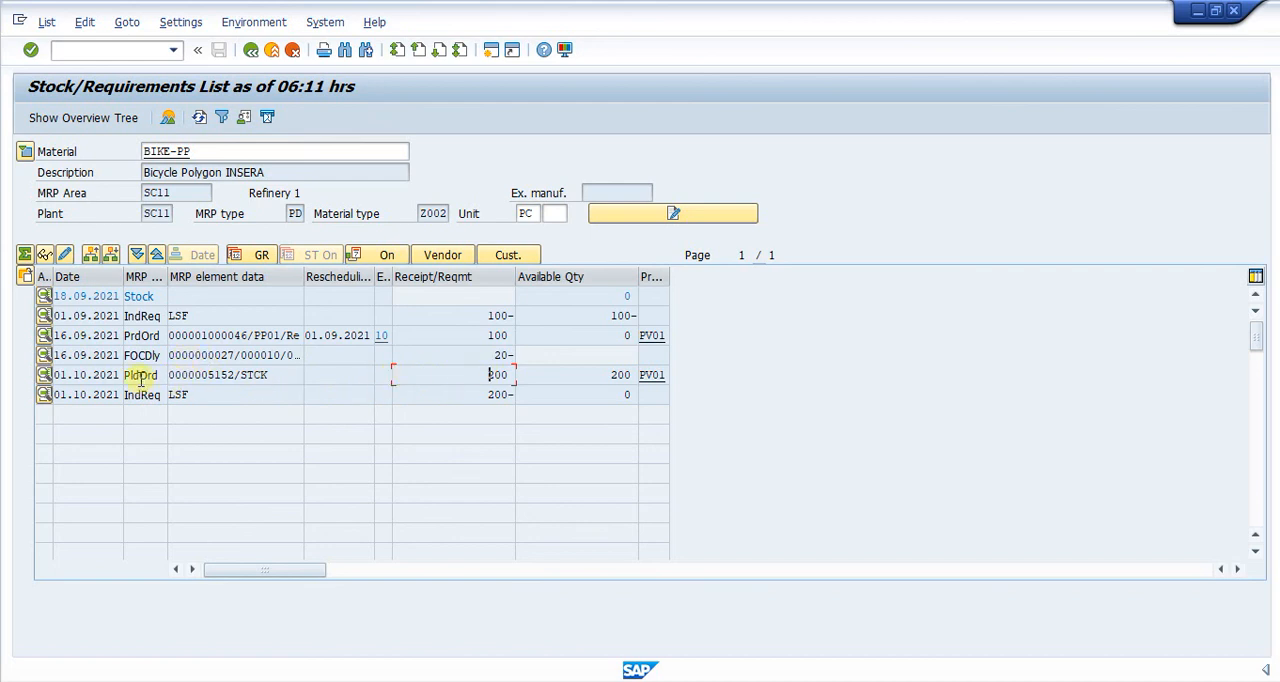
pyautogui.doubleClick(140, 378)
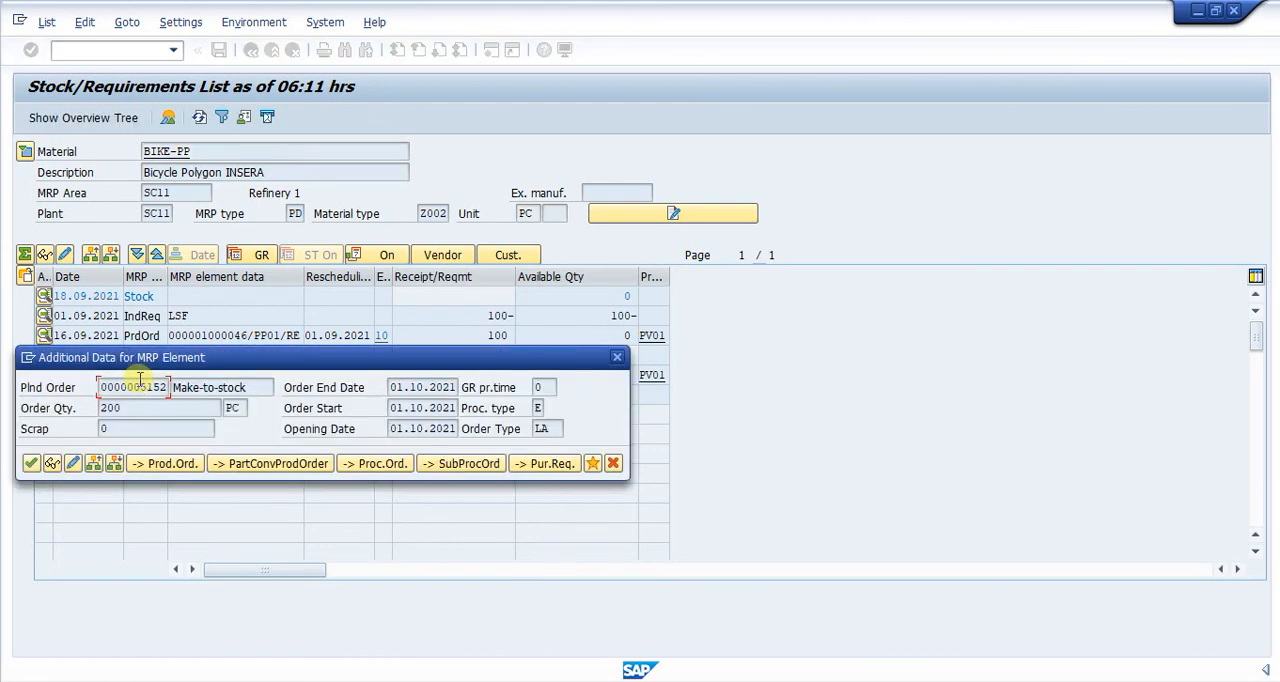
pyautogui.moveTo(204, 360); pyautogui.dragTo(337, 290)
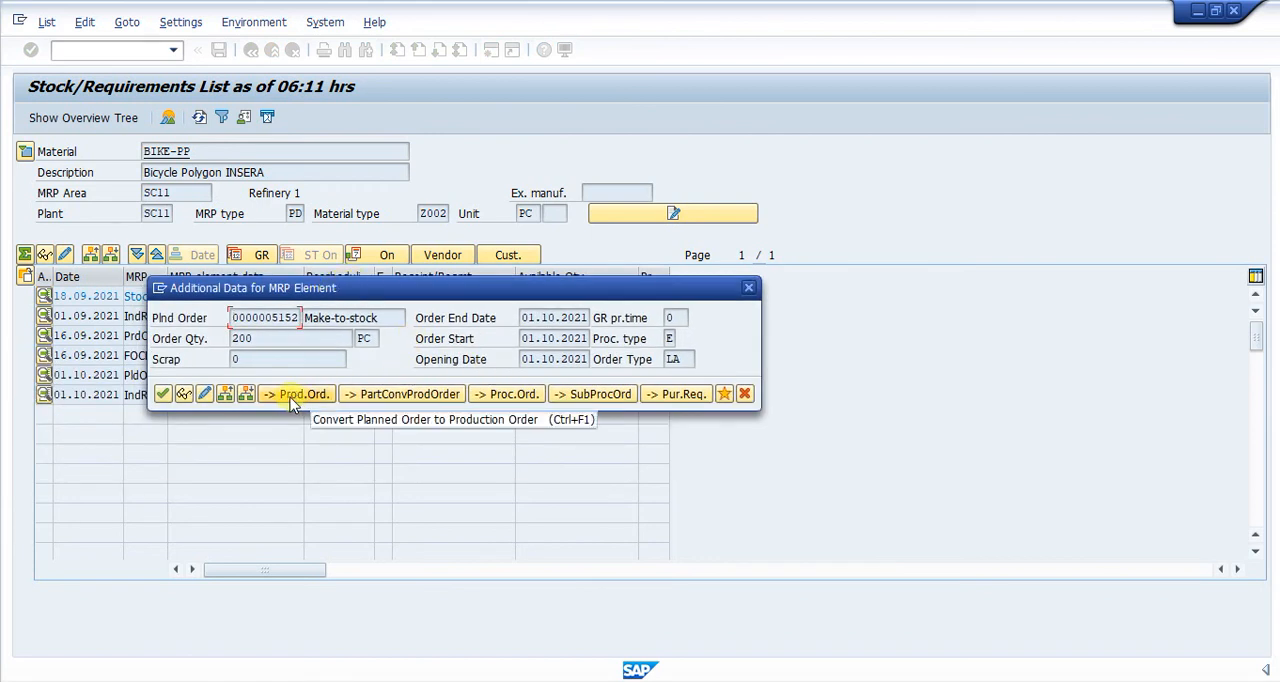
pyautogui.click(749, 289)
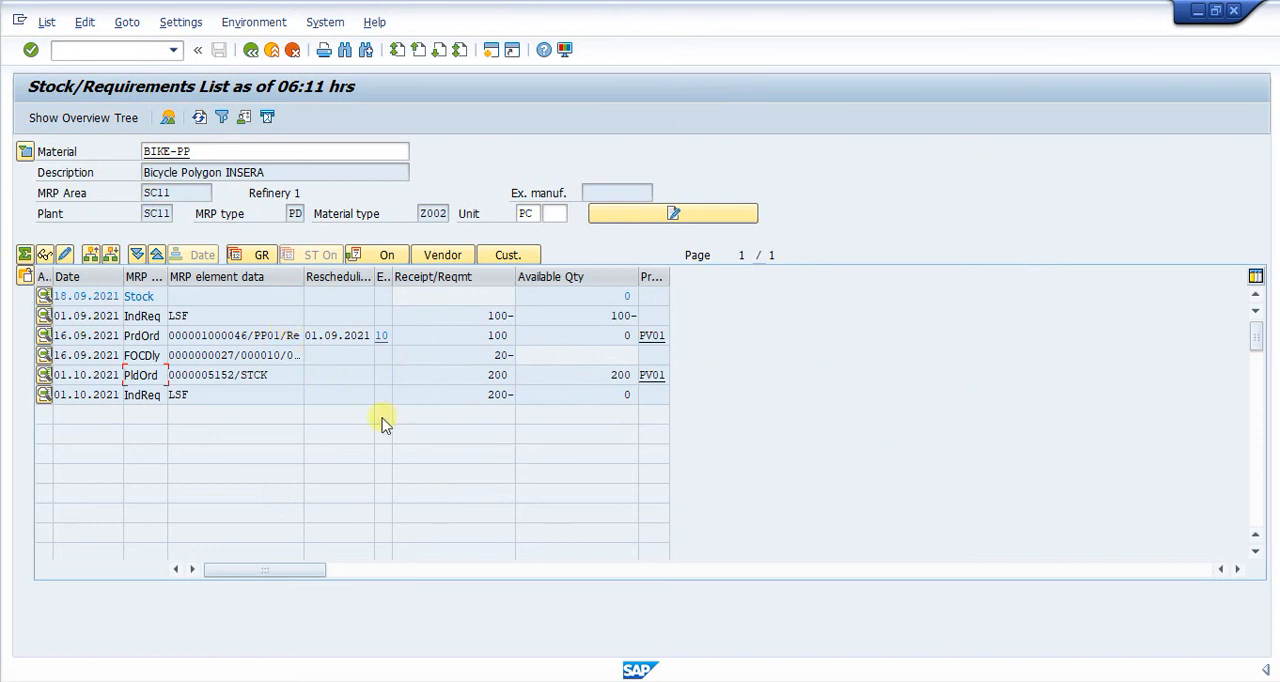
# - Open BIKE-PP's planned independent requirement dated 01.10.2021 in the change planning table, review it and return to the list
pyautogui.click(138, 396)
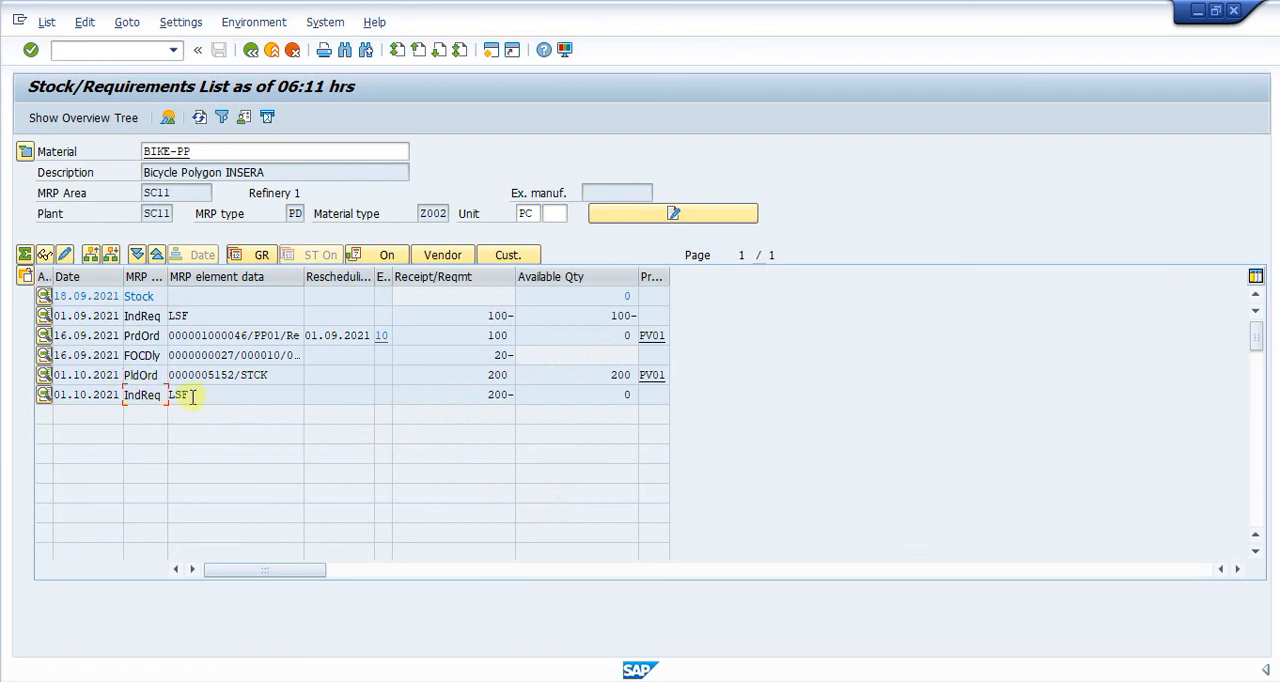
pyautogui.doubleClick(132, 396)
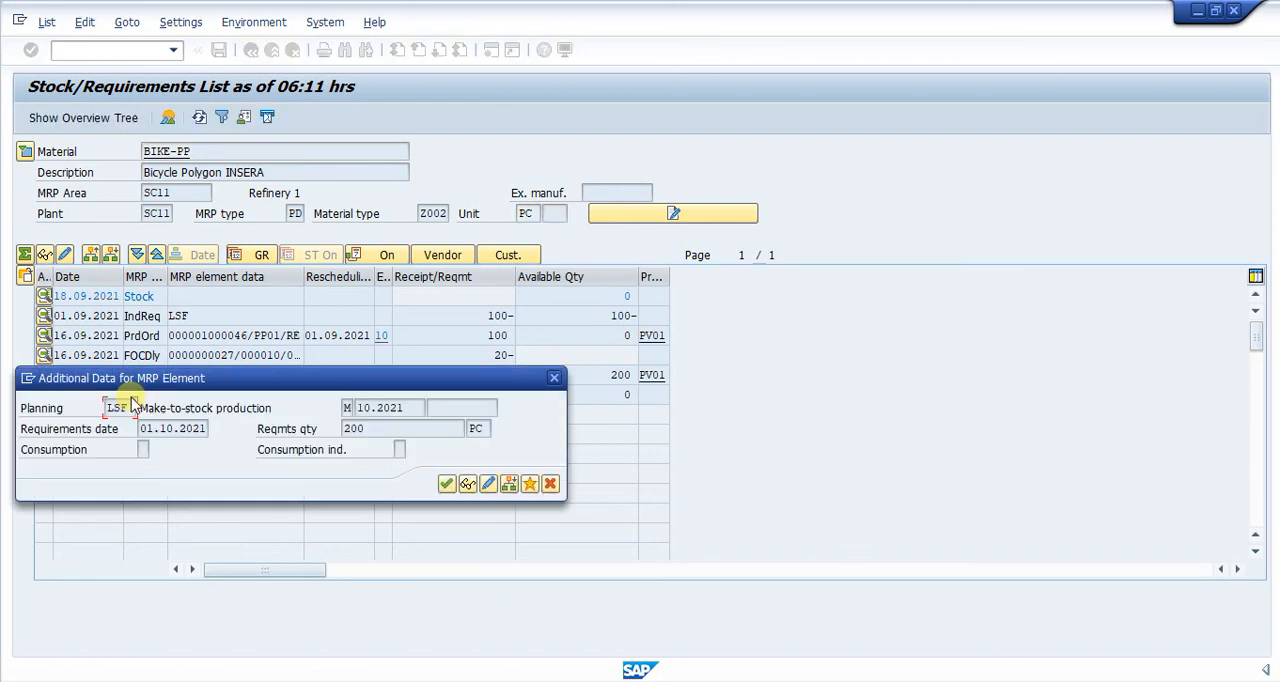
pyautogui.click(488, 484)
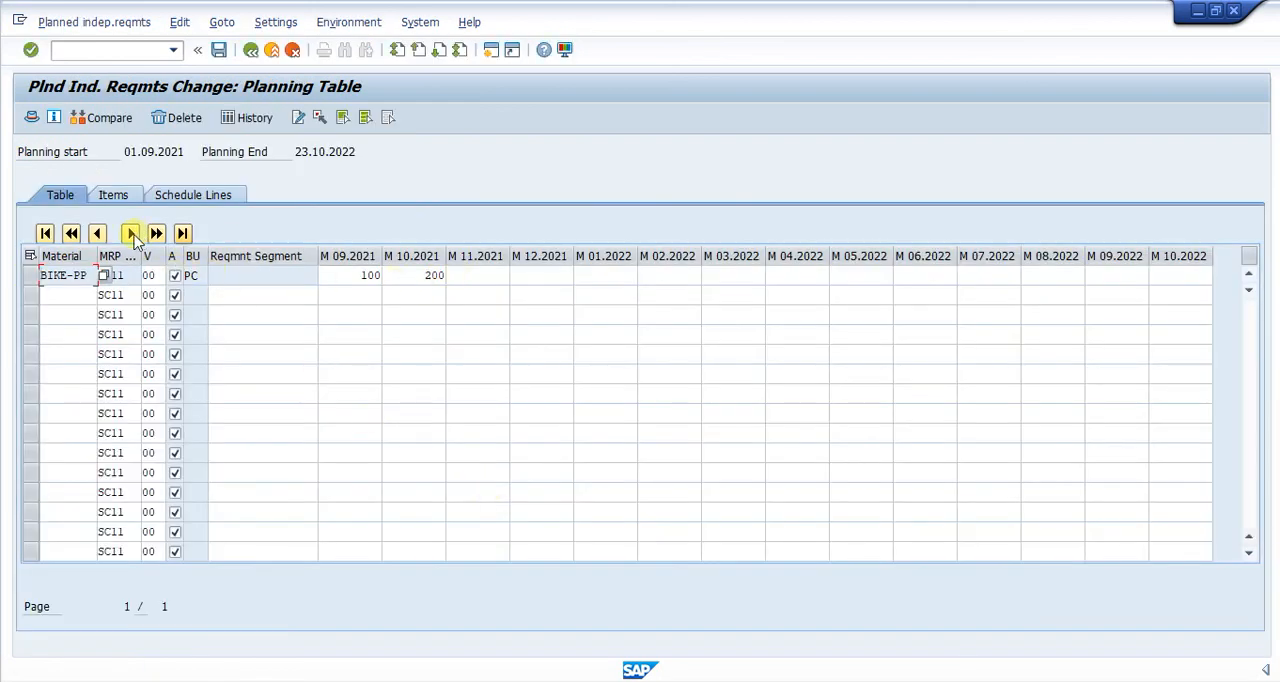
pyautogui.click(250, 50)
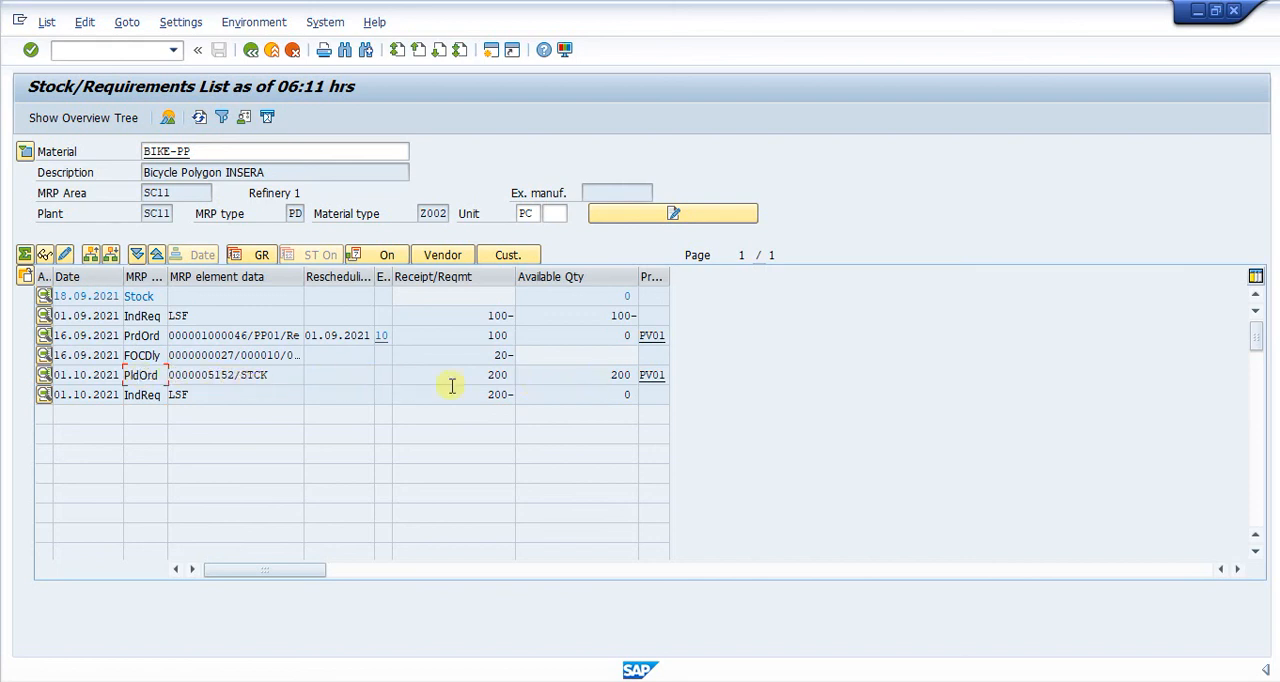
# - Display the order report for BIKE-PP's planned order dated 01.10.2021 and show SADDLE's requirements from its order tree
pyautogui.click(172, 395)
pyautogui.click(144, 395)
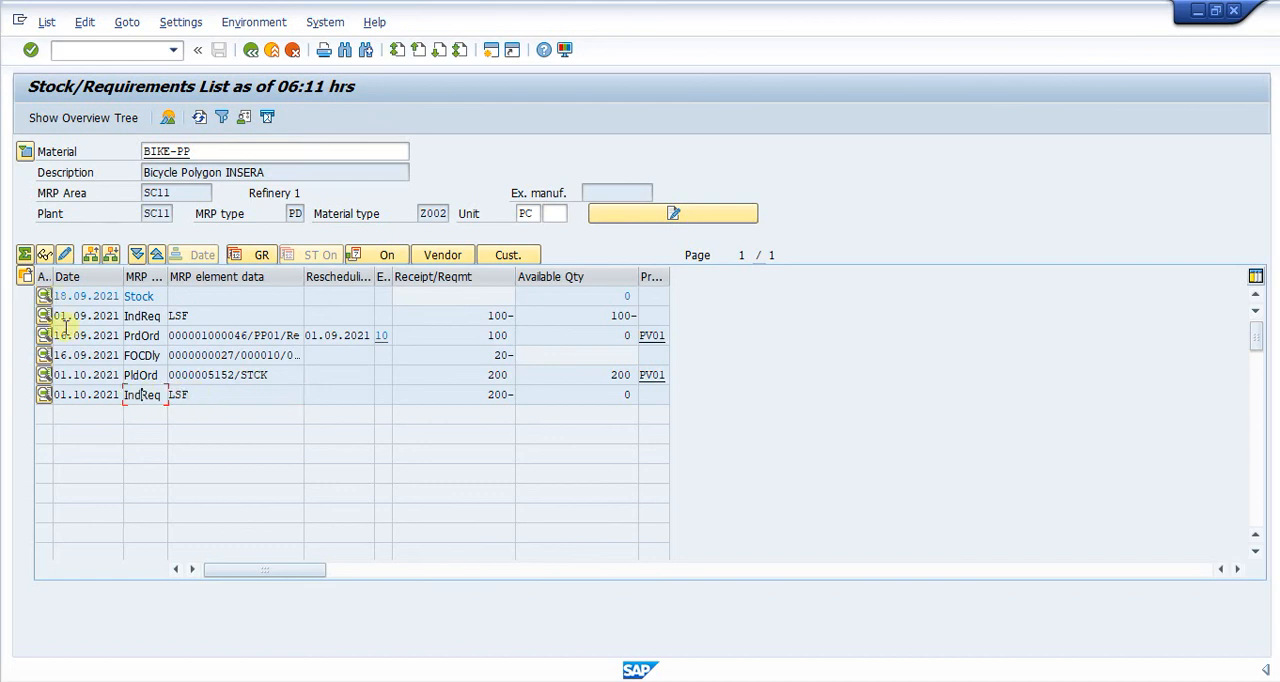
pyautogui.click(138, 375)
pyautogui.click(22, 276)
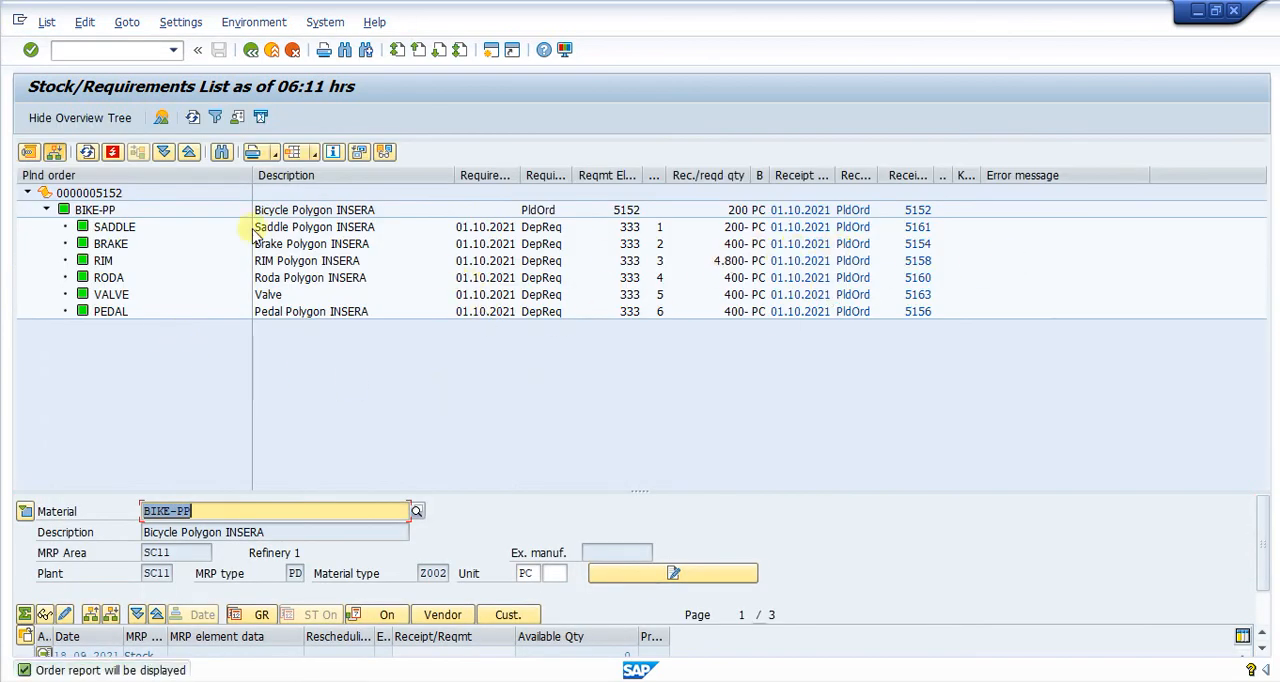
pyautogui.click(103, 228)
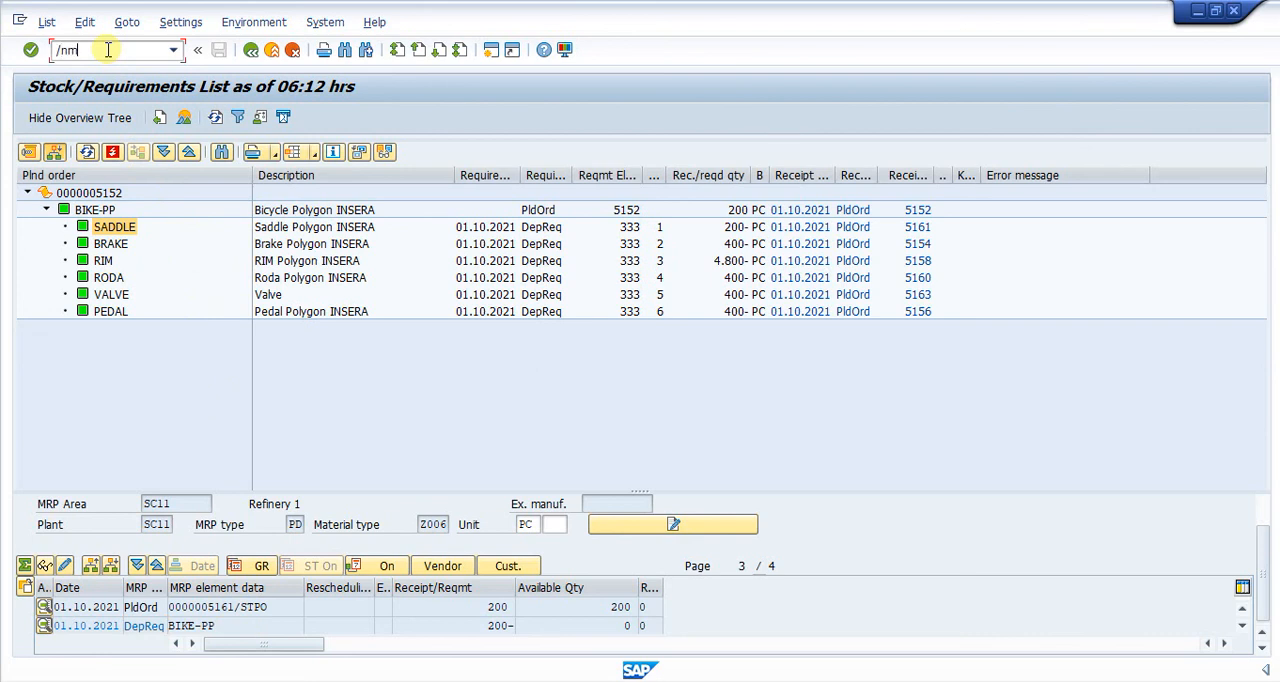
# - Open SADDLE's stock/requirements list for plant SC11 and inspect its planned order and BIKE-PP dependent requirement dated 01.10.2021
pyautogui.press('Return')
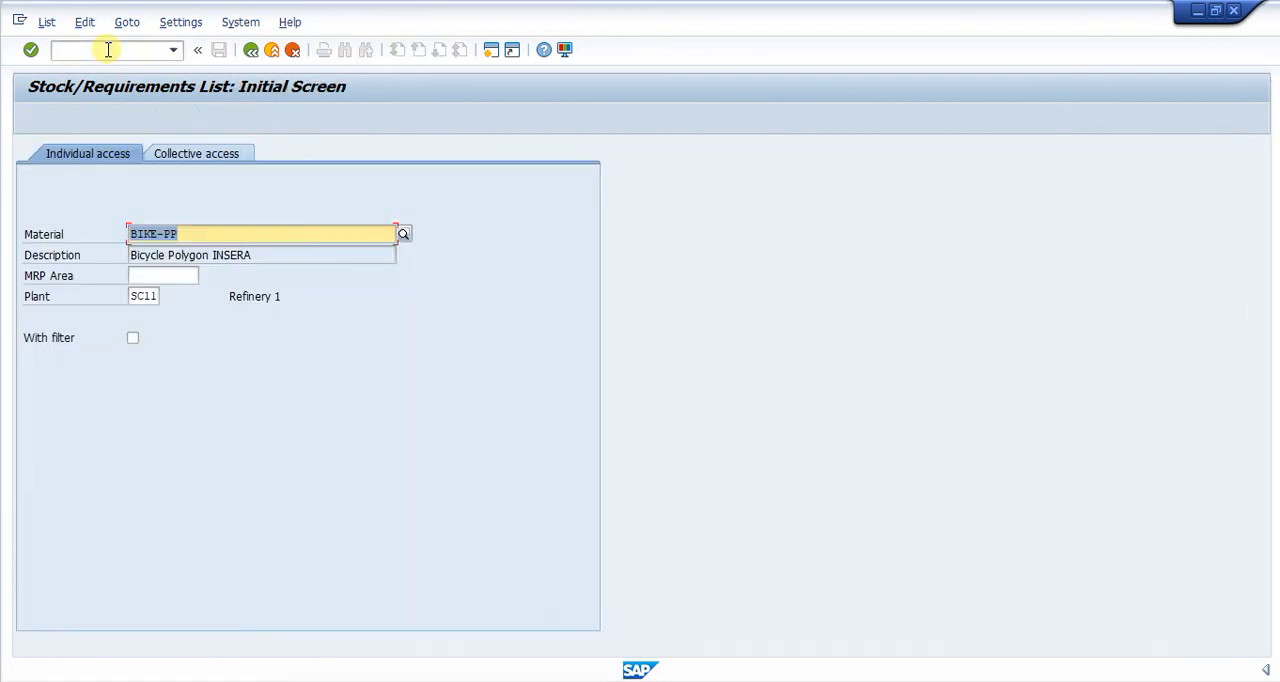
pyautogui.press('BackSpace')
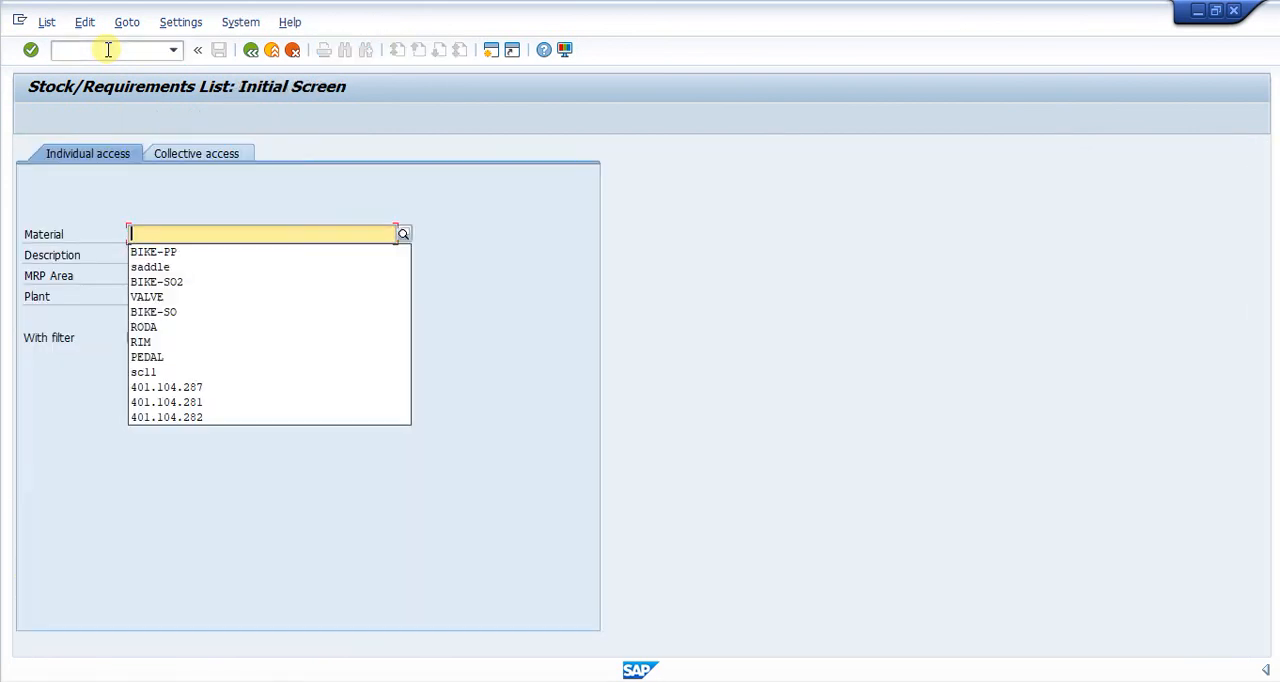
pyautogui.press('Down')
pyautogui.press('Down')
pyautogui.press('Return')
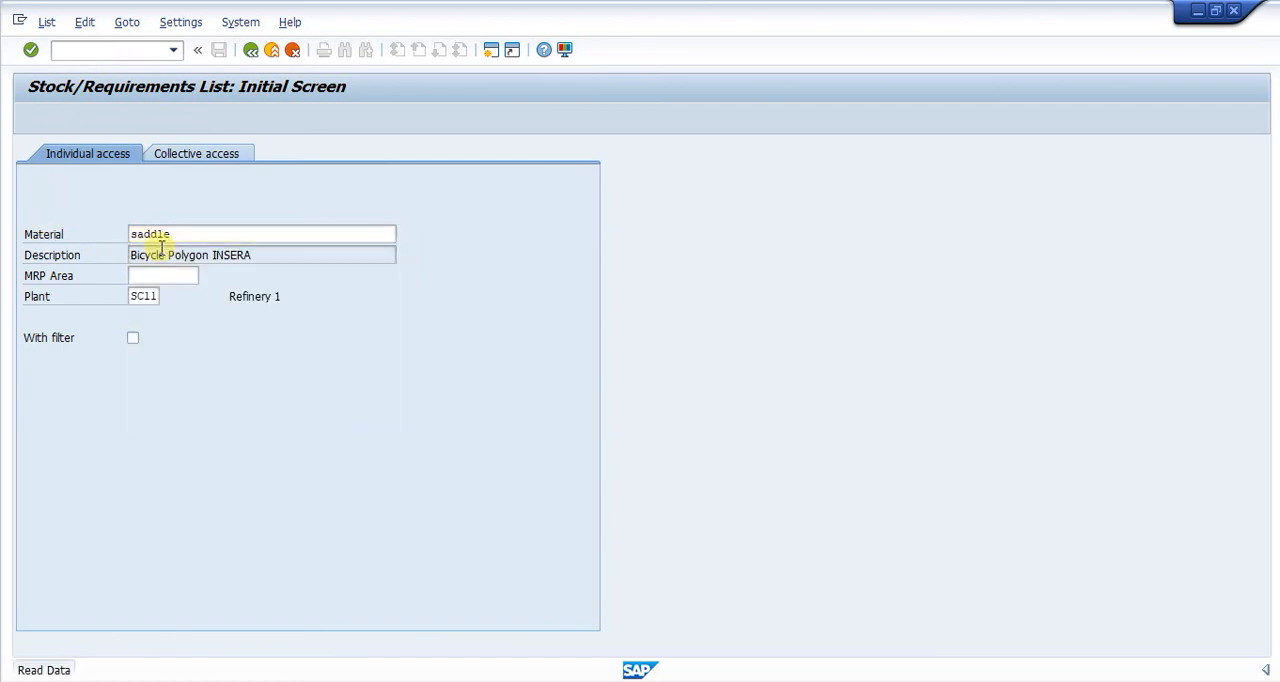
pyautogui.press('Return')
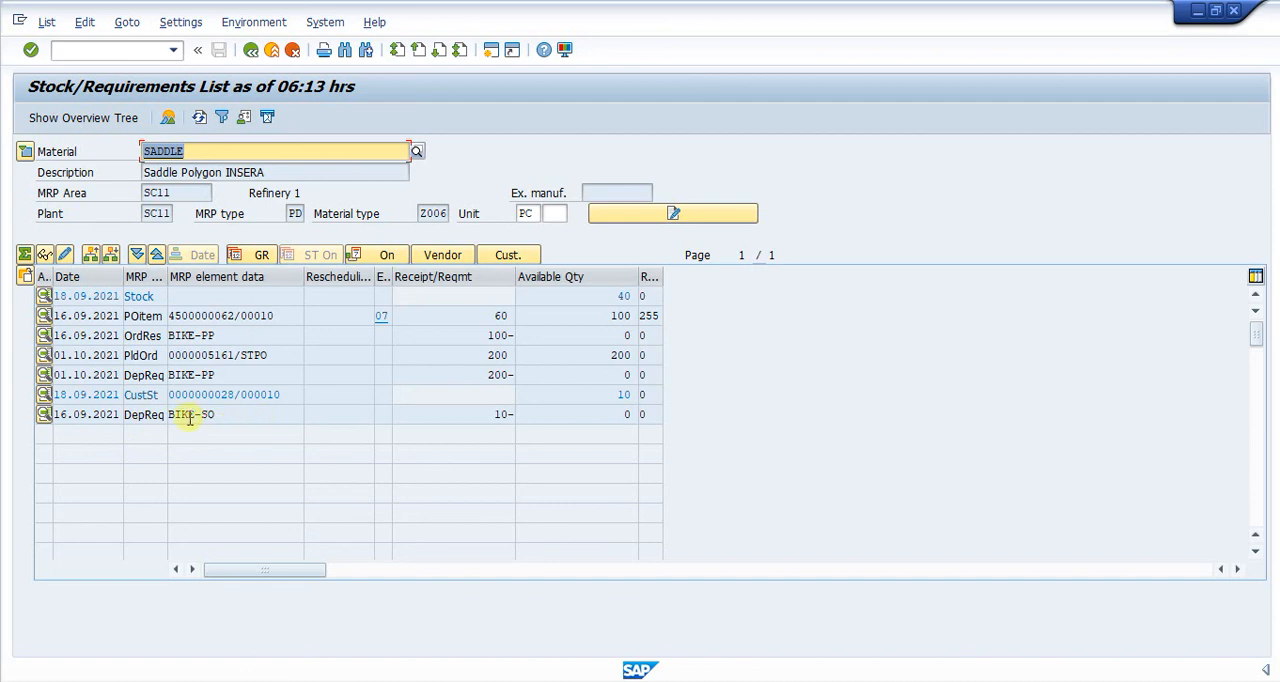
pyautogui.click(140, 355)
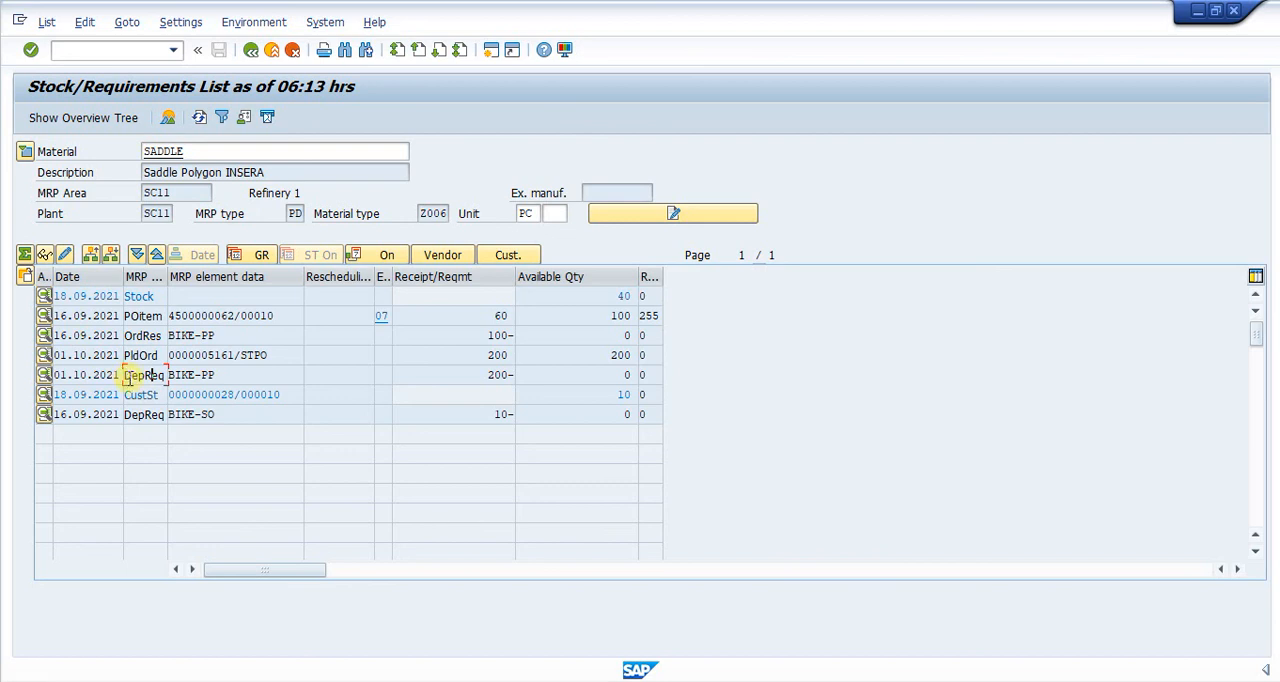
pyautogui.moveTo(127, 376); pyautogui.dragTo(195, 376)
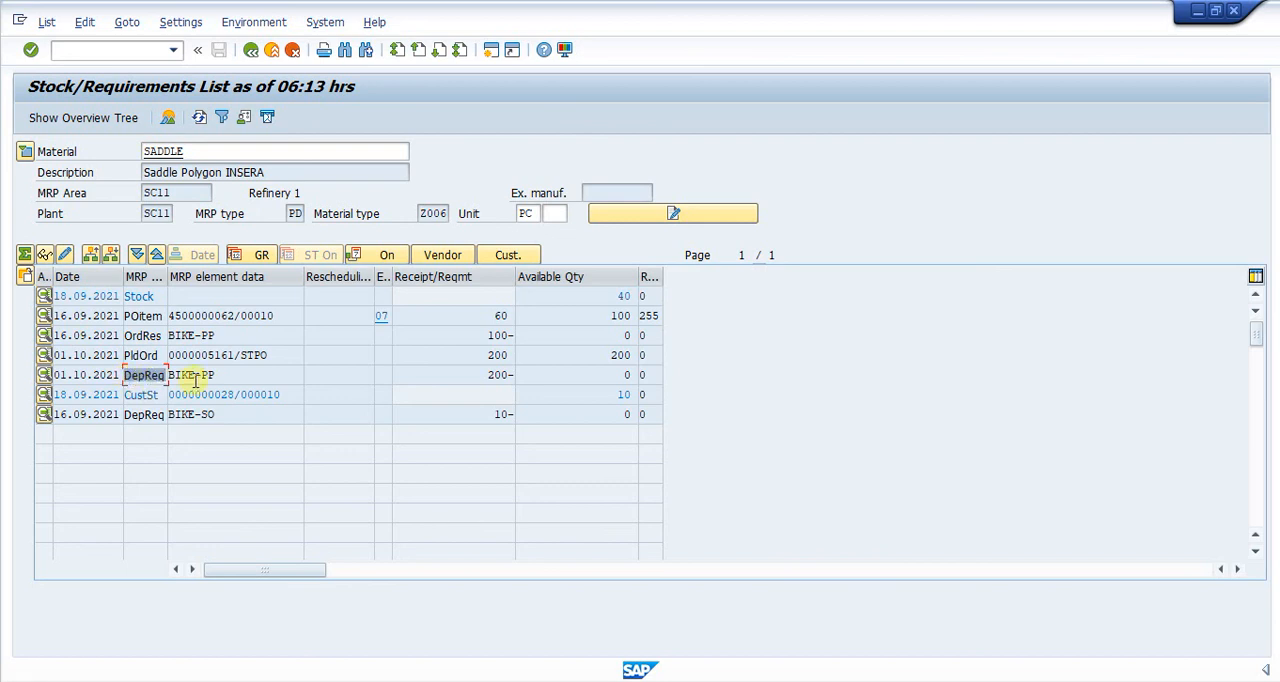
# - Return to the material selection, reopen BIKE-PP's stock/requirements list and review its independent requirement dated 01.10.2021
pyautogui.click(251, 49)
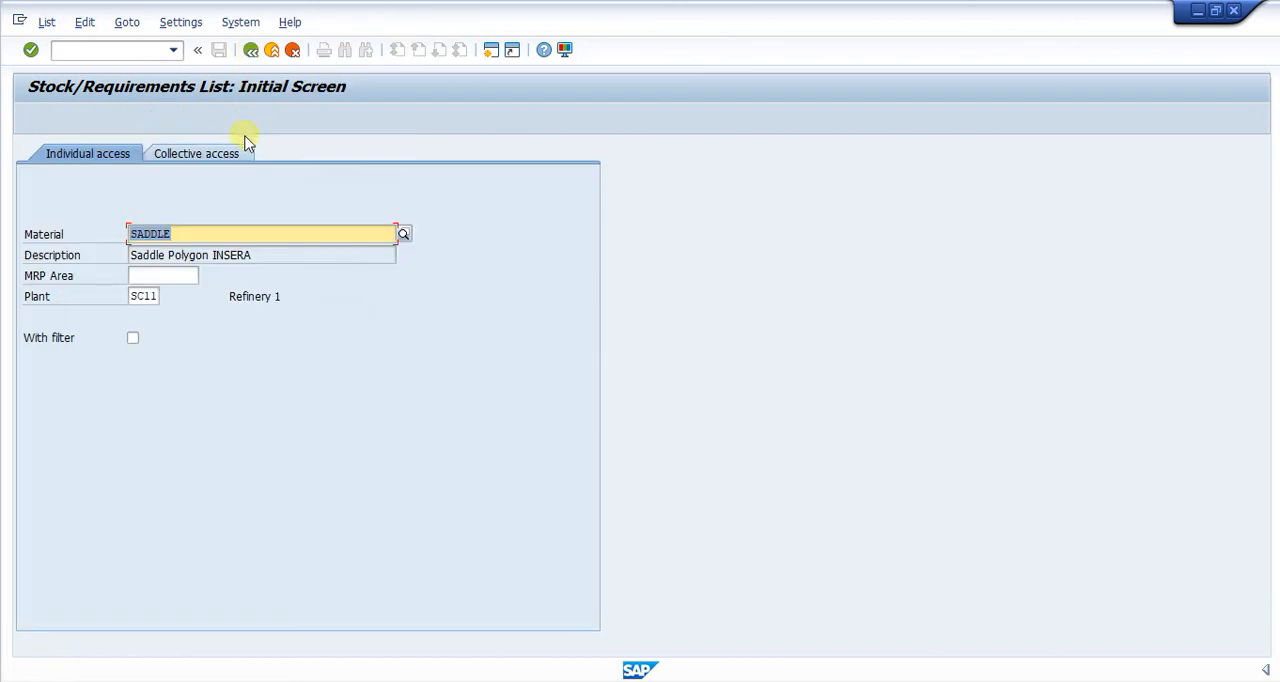
pyautogui.press('Delete')
pyautogui.click(210, 229)
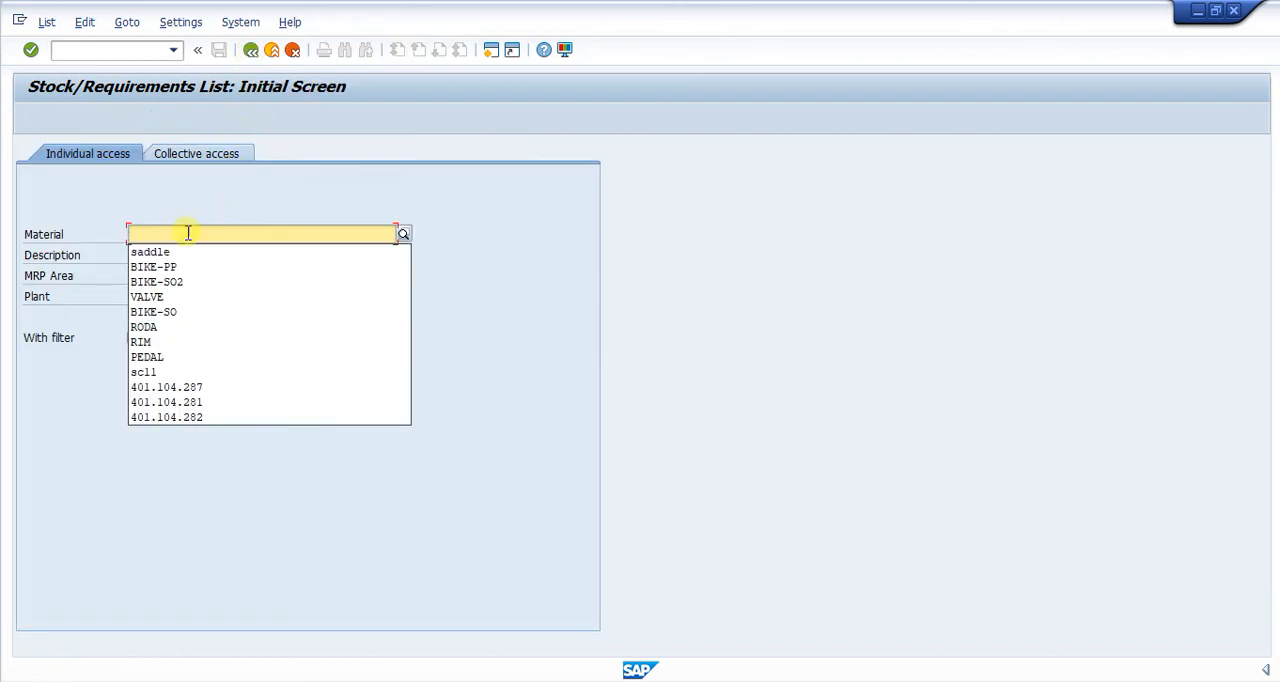
pyautogui.click(200, 264)
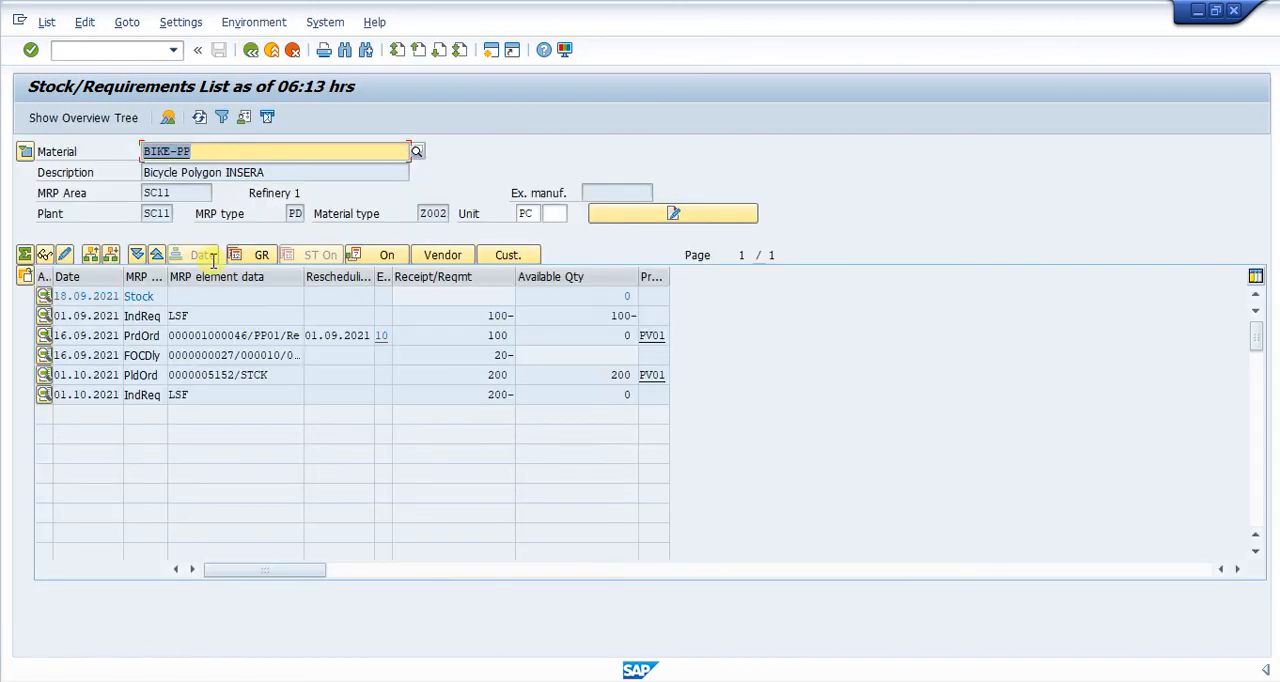
pyautogui.moveTo(127, 400); pyautogui.dragTo(156, 397)
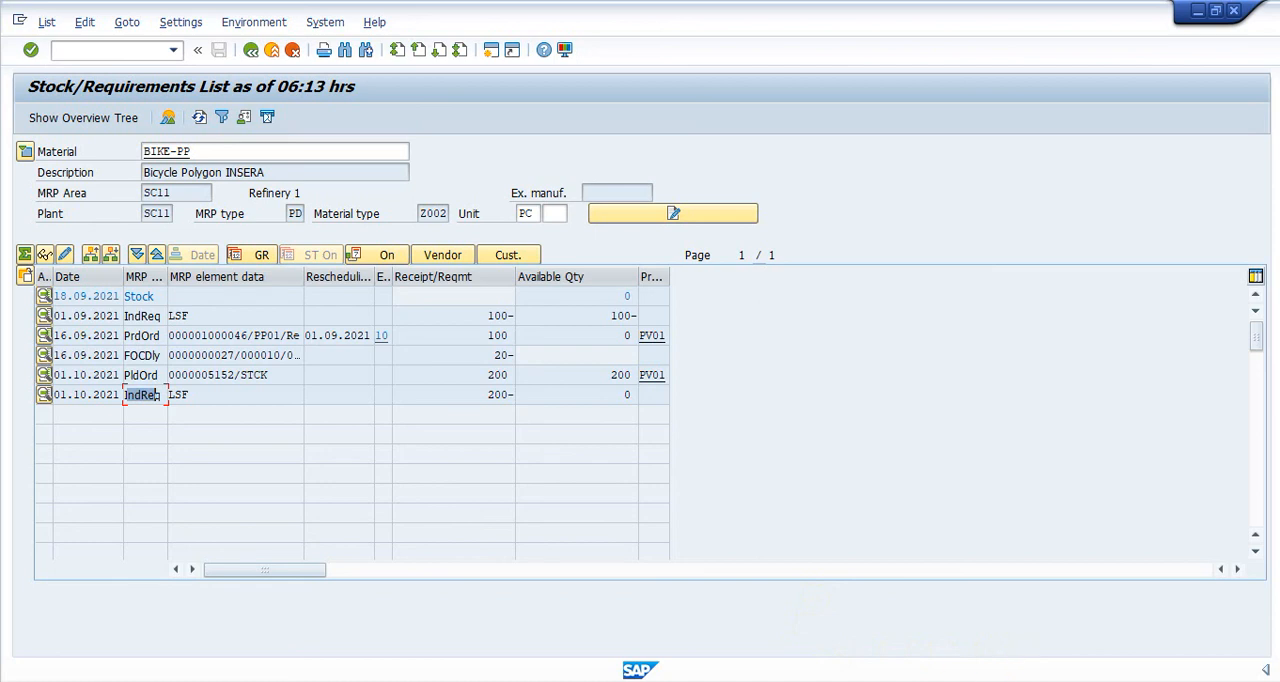
# - Switch to the running PowerPoint slide show with the MRP - Overview slide
pyautogui.moveTo(762, 681)
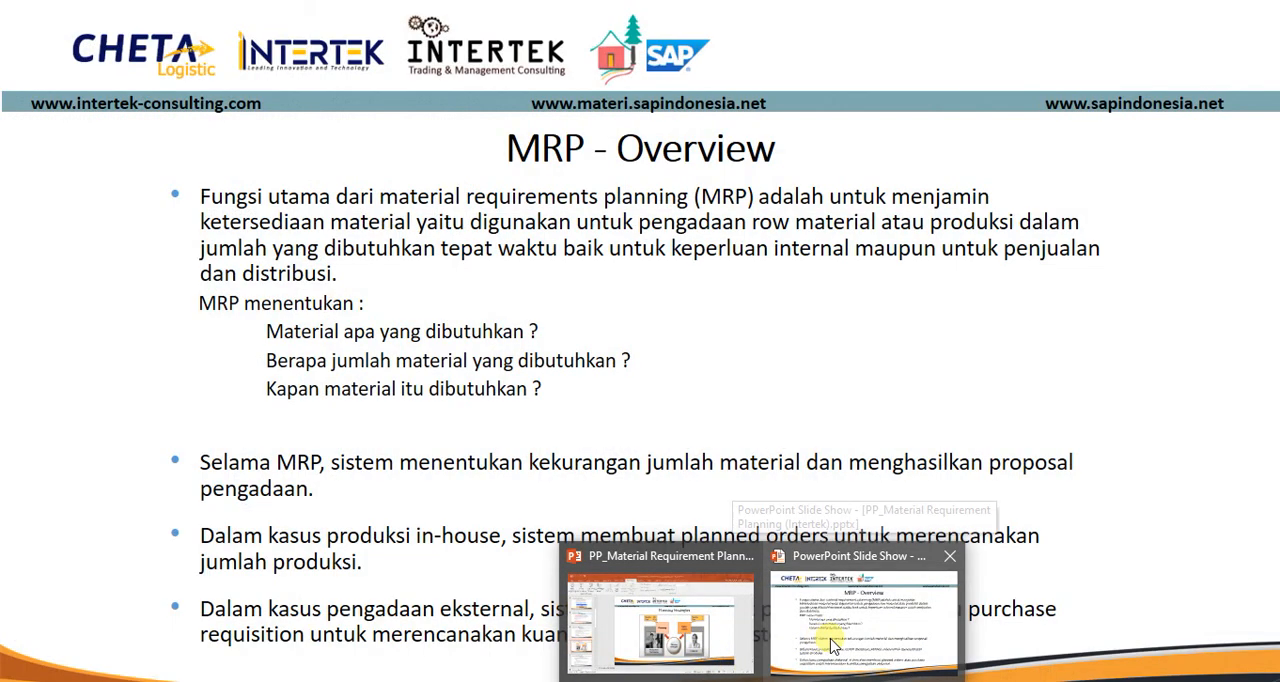
pyautogui.click(830, 645)
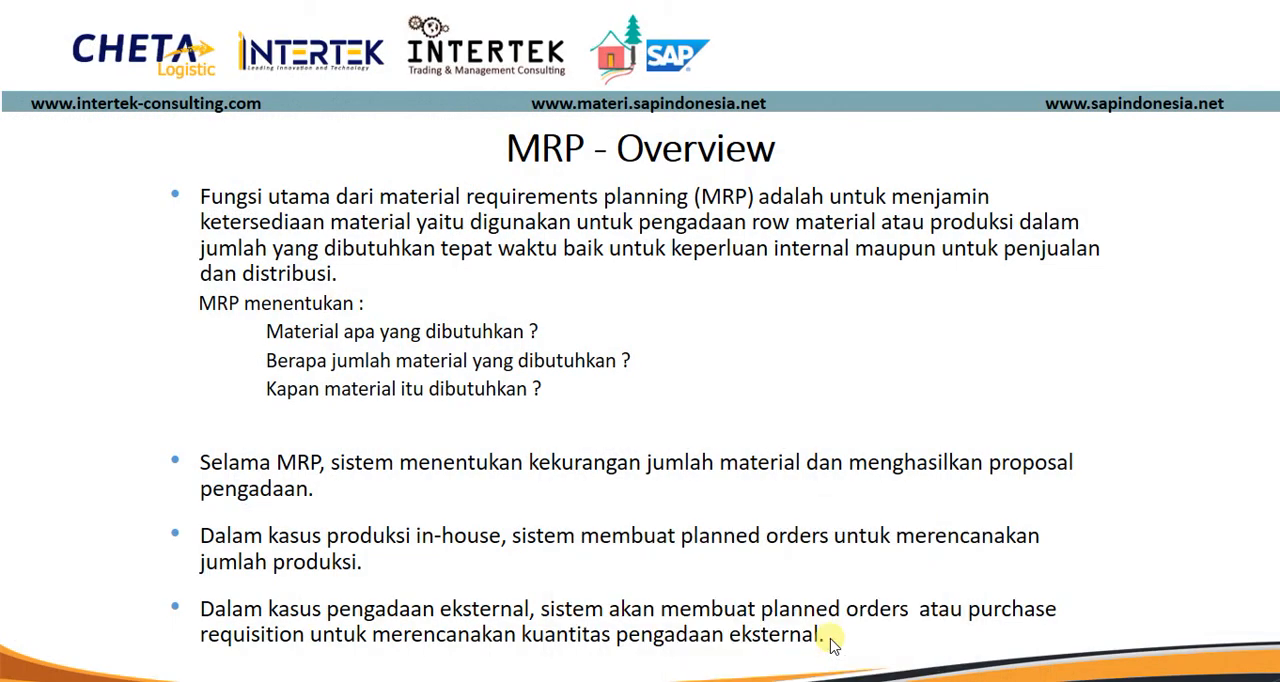
pyautogui.press('super')
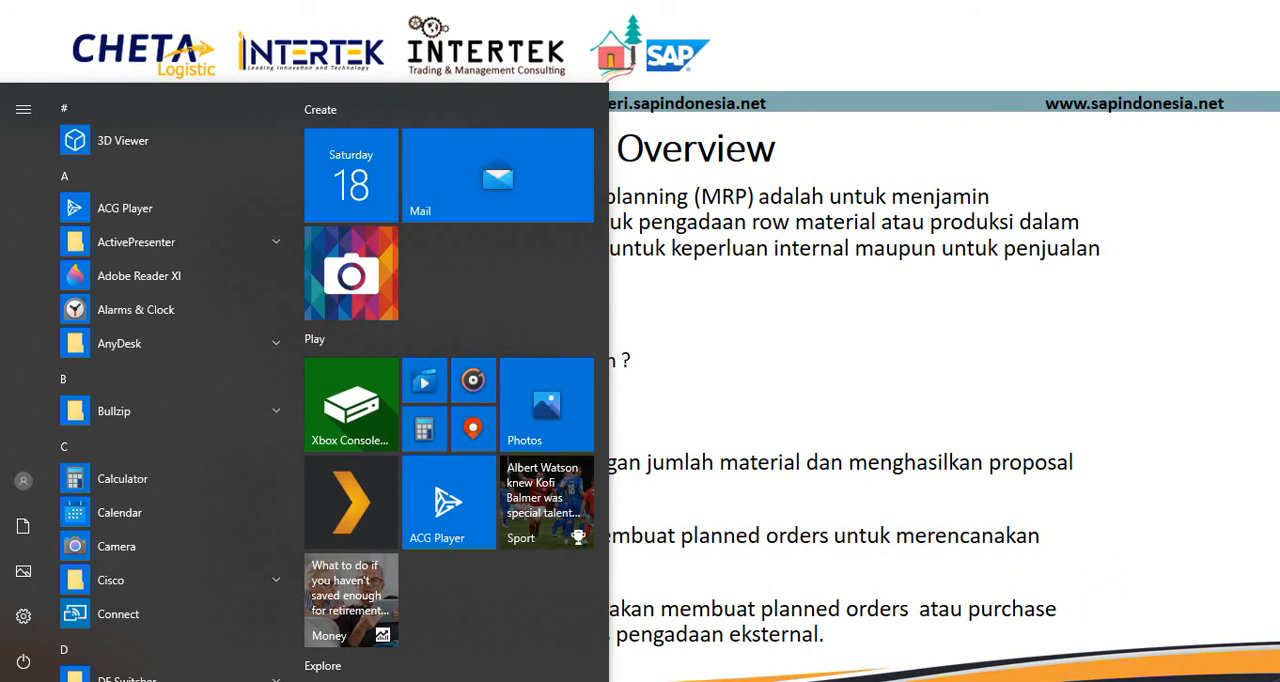
pyautogui.click(1112, 681)
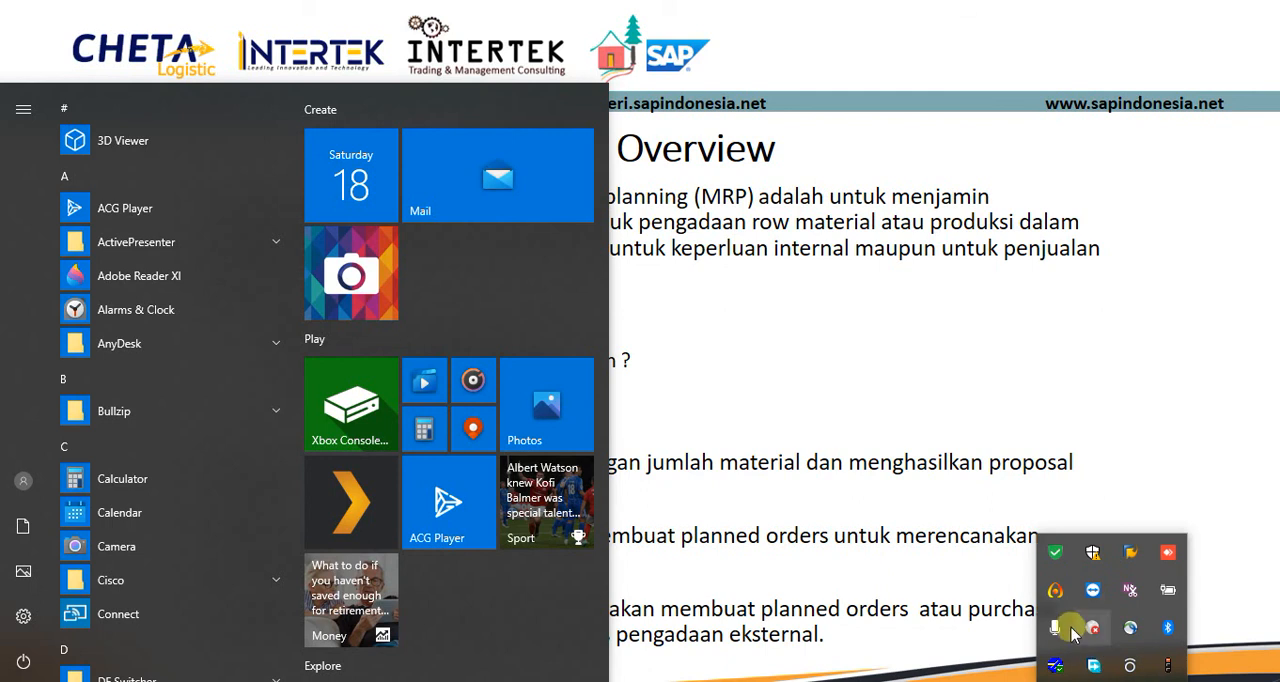
pyautogui.click(1051, 600)
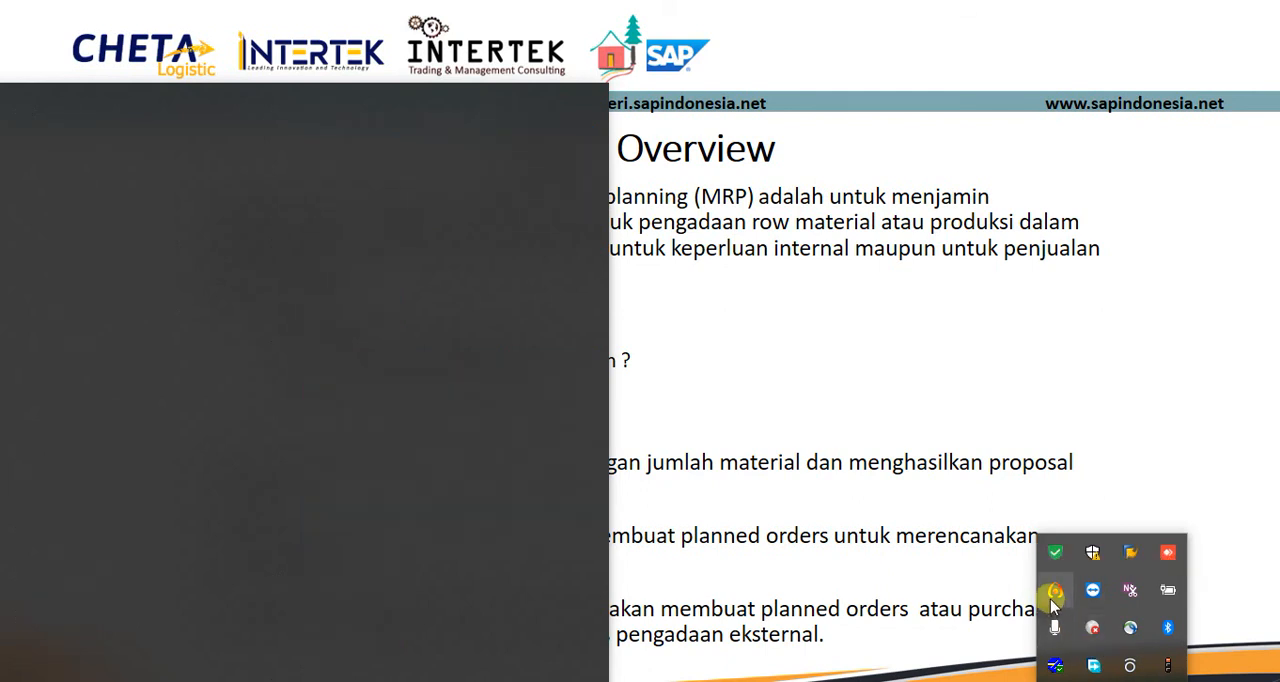